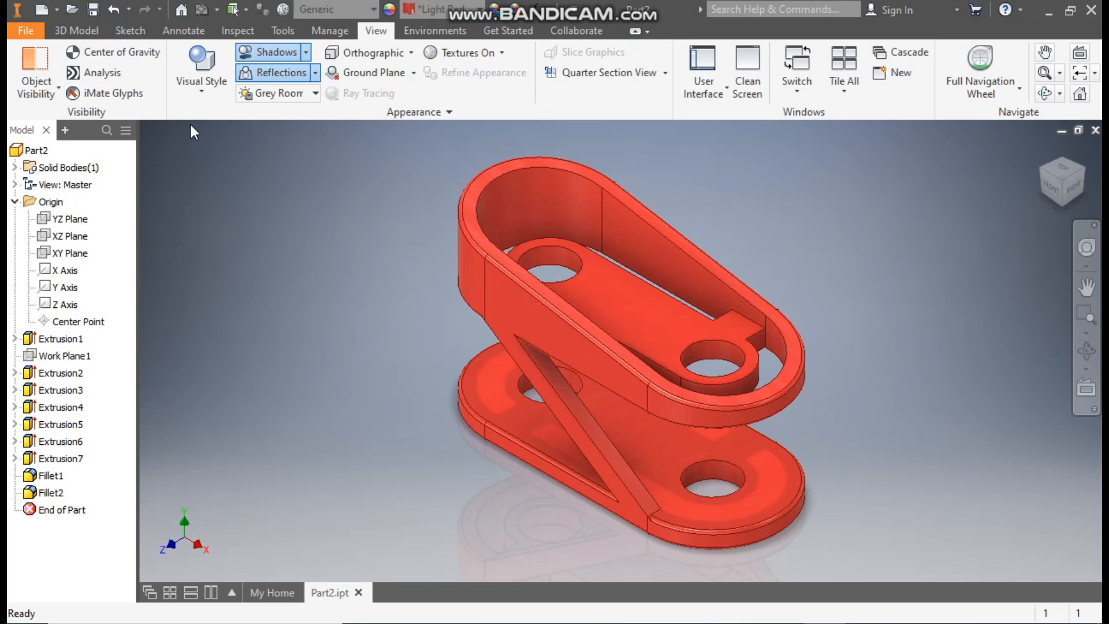
Create a new part from the metric Standard (mm).ipt template and start a 2D sketch on the XZ plane.
left_click(45, 9)
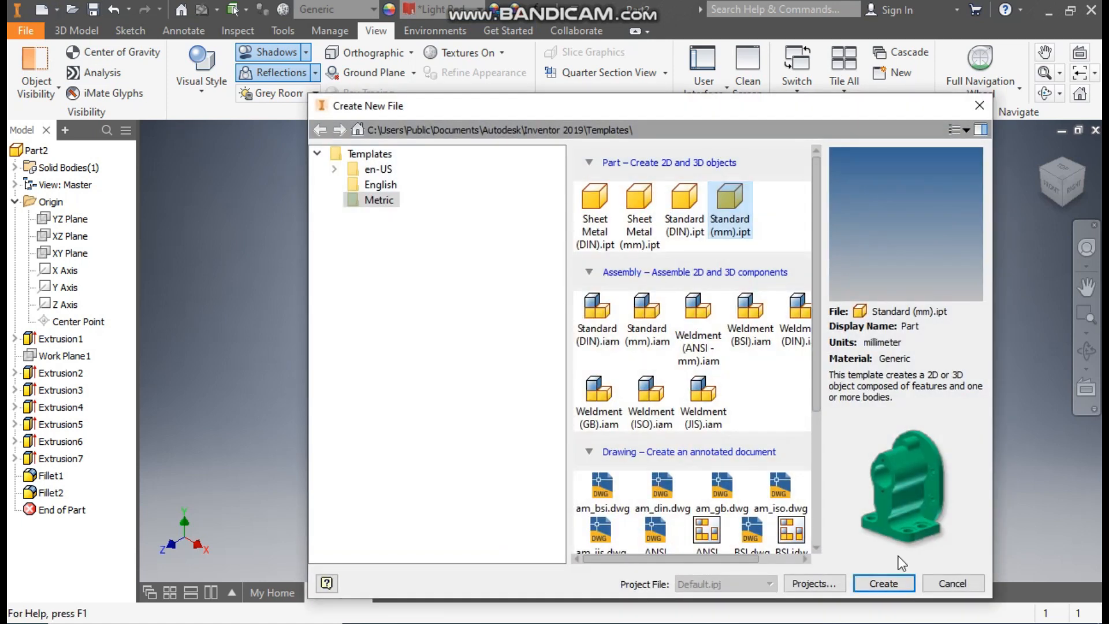
left_click(895, 584)
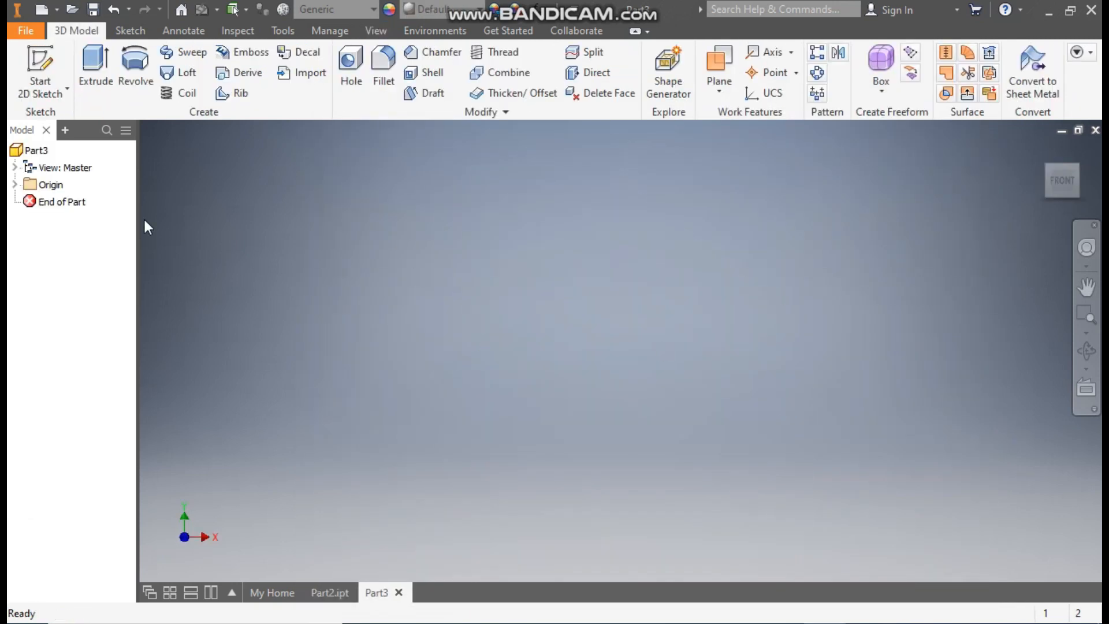
left_click(46, 60)
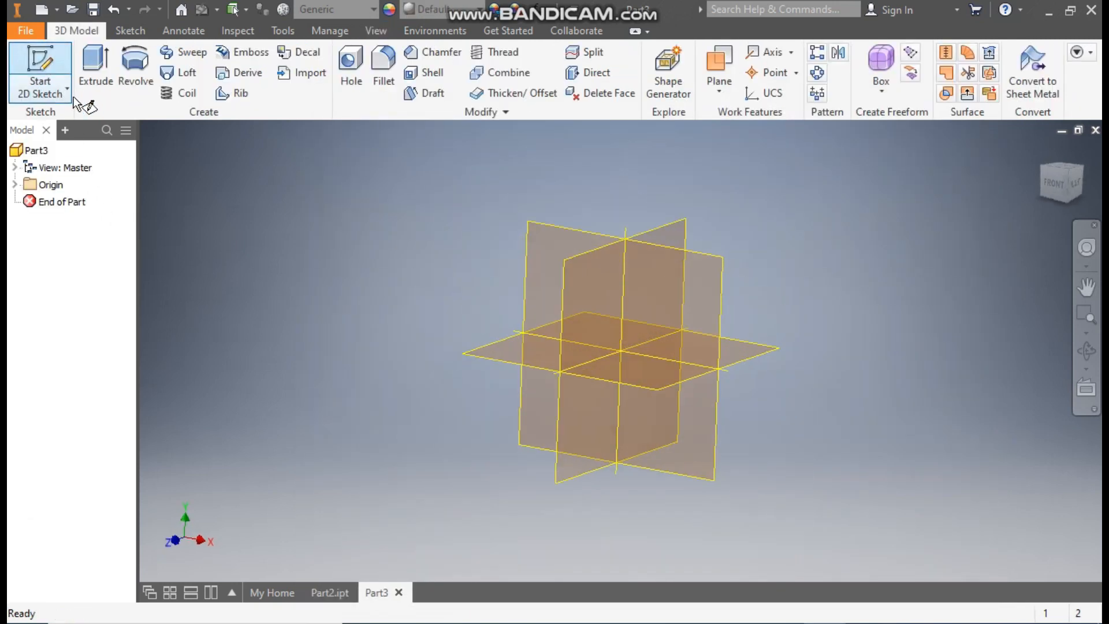
left_click(326, 592)
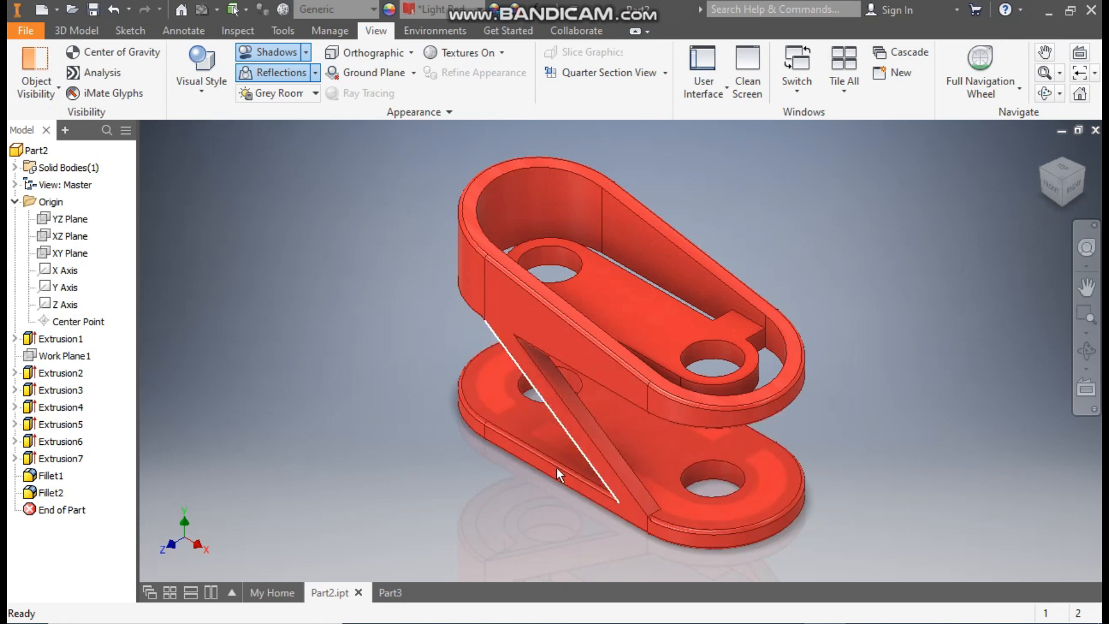
left_click(391, 592)
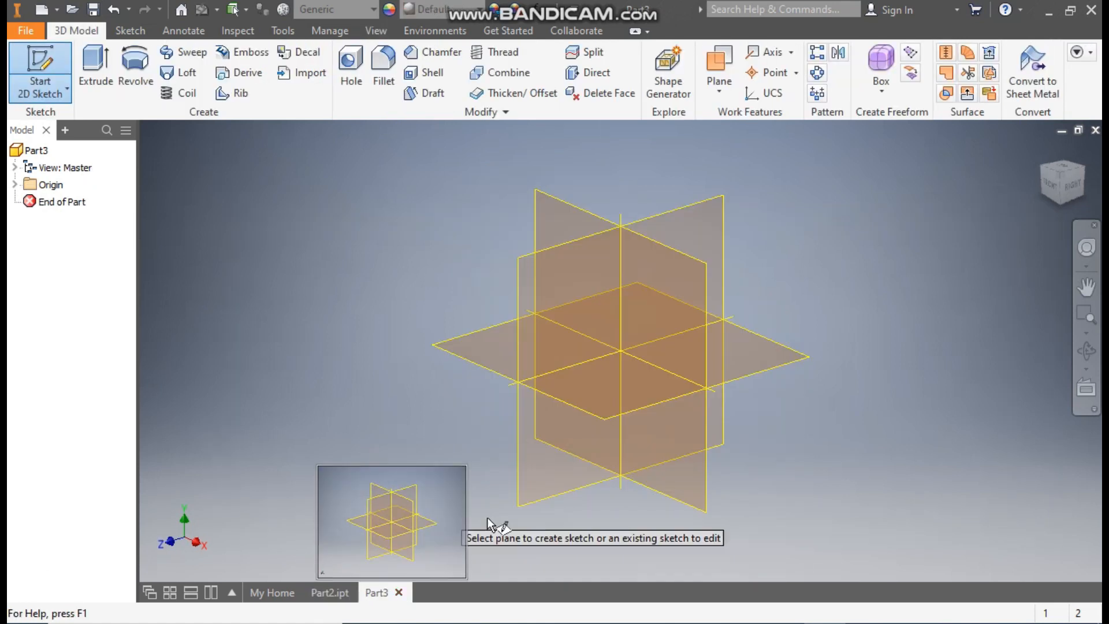
left_click(474, 344)
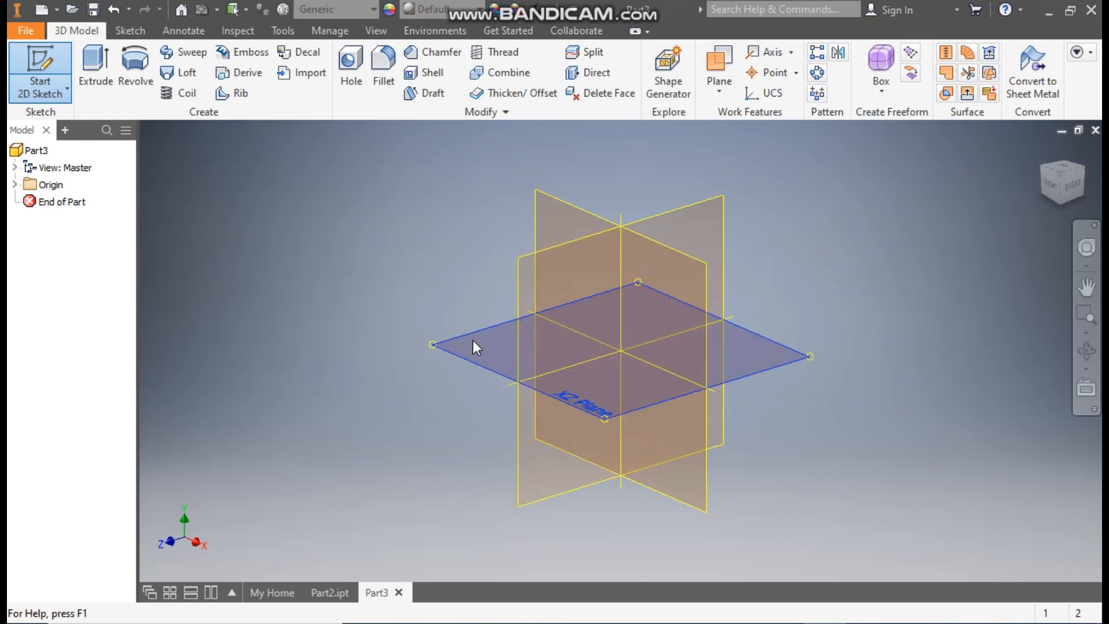
Sketch a horizontal center-point slot centred on the origin, with arc centres about 433 mm apart.
left_click(1084, 150)
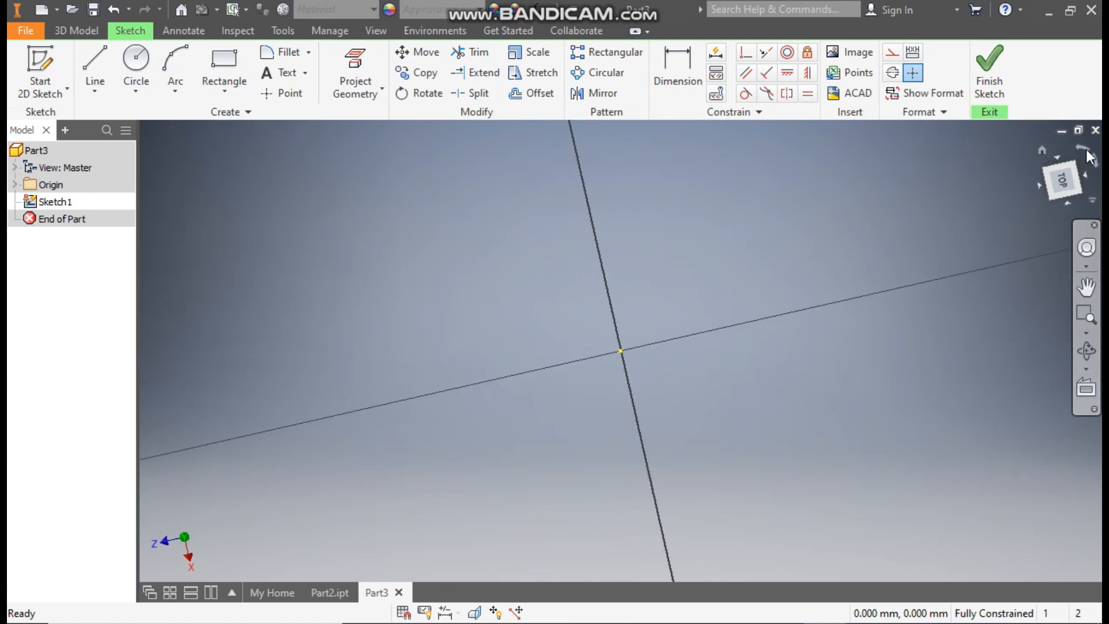
left_click(224, 90)
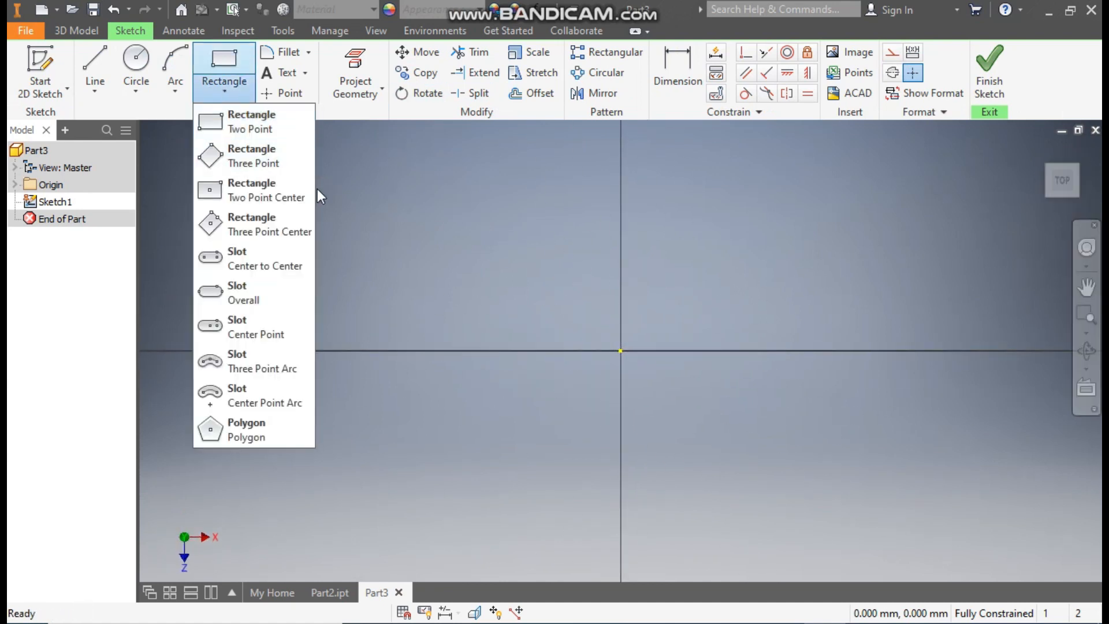
left_click(261, 330)
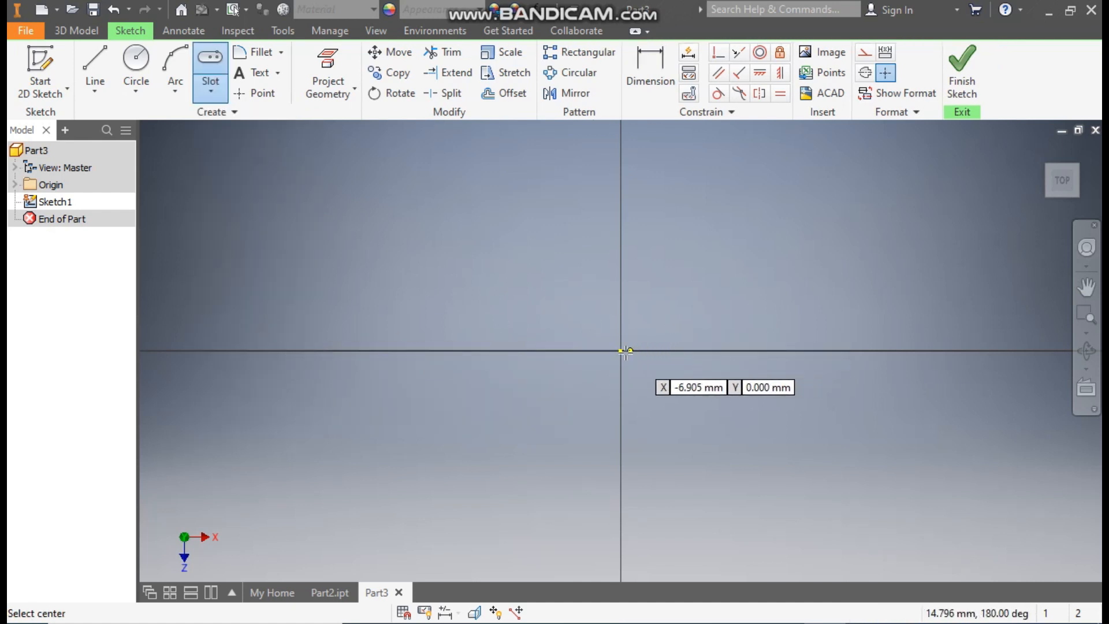
left_click(621, 351)
left_click(903, 350)
left_click(897, 435)
Dimension the slot's centre-to-centre distance and set it to 125 mm.
left_click(646, 68)
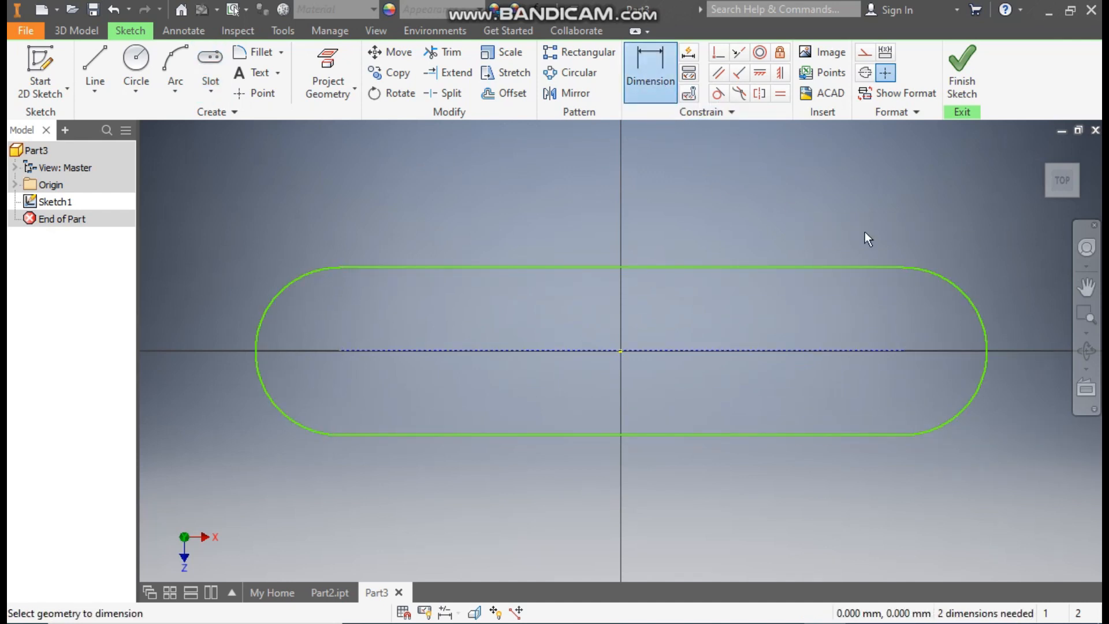
left_click(701, 354)
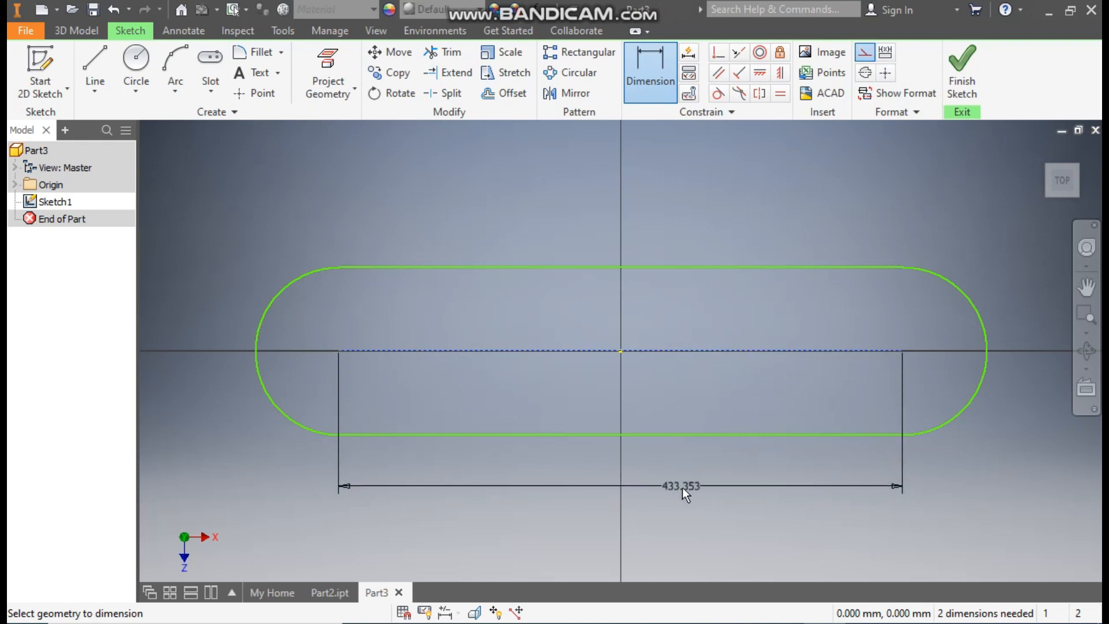
left_click(681, 486)
type("125")
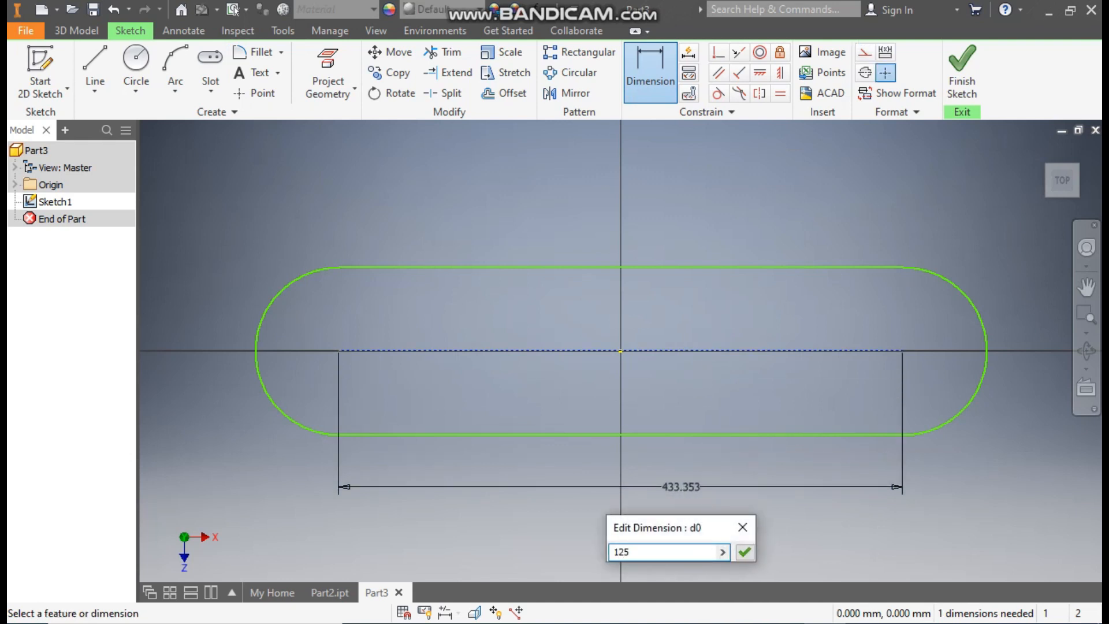
key("Return")
Dimension the radius of the slot's end arc and set it to 50 mm.
scroll(636, 351, "up", 3)
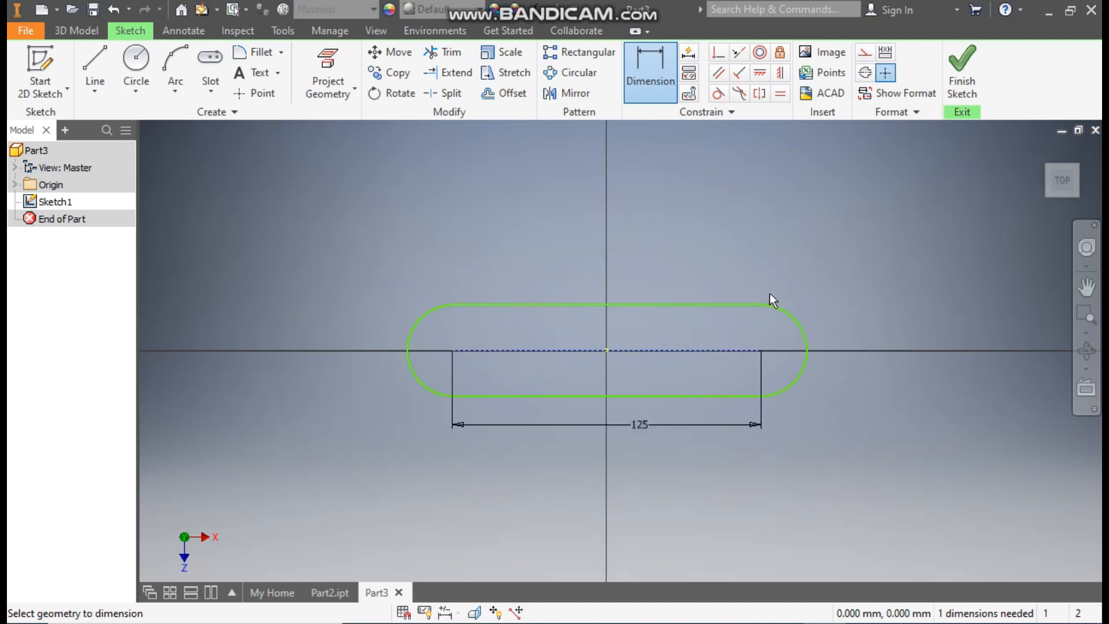
left_click(800, 320)
left_click(823, 280)
type("50")
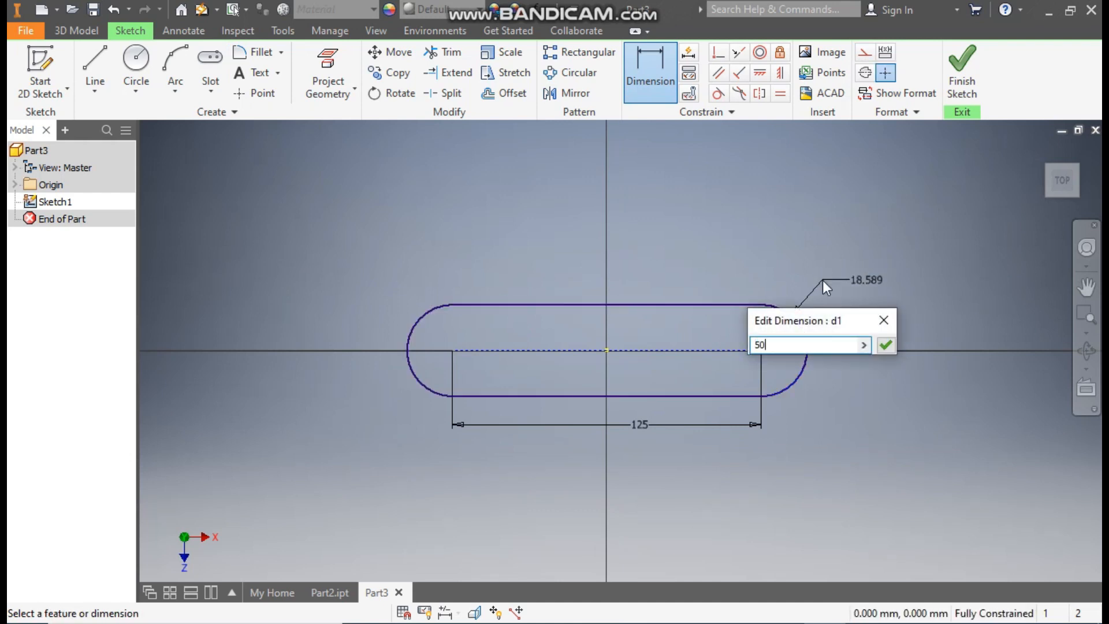
key("Return")
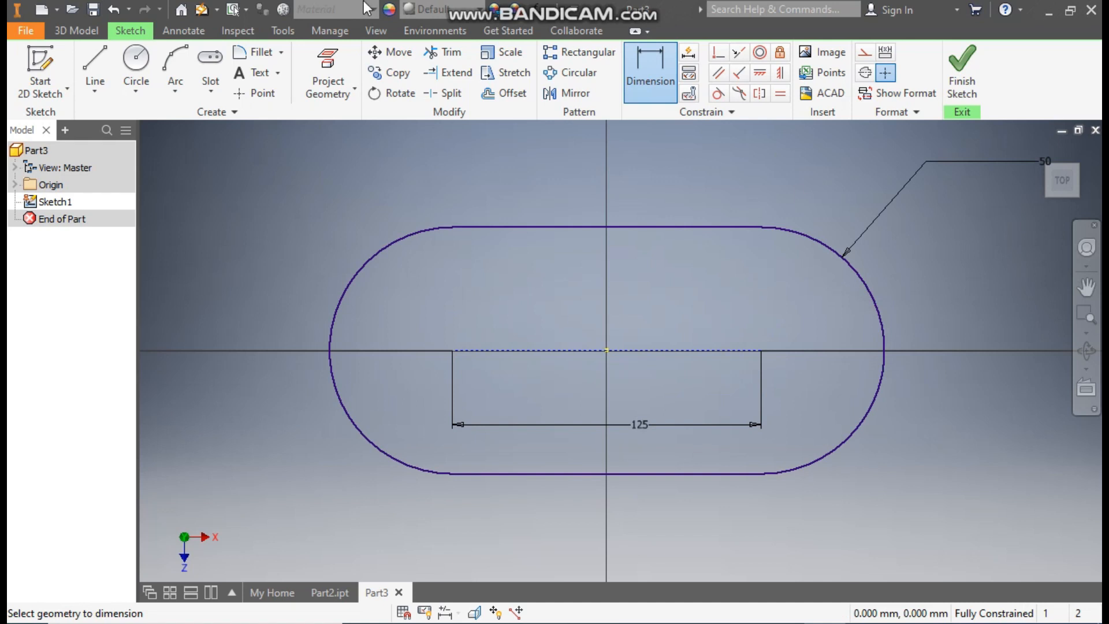
Draw two circles of 35 mm diameter, one centred on each arc centre of the slot.
left_click(134, 59)
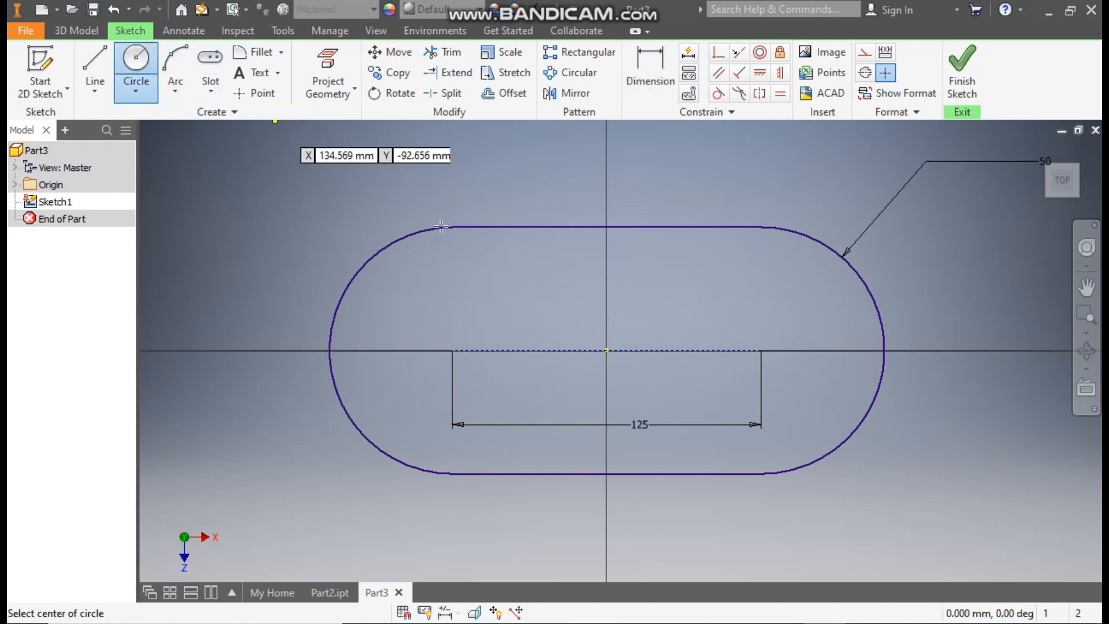
left_click(452, 350)
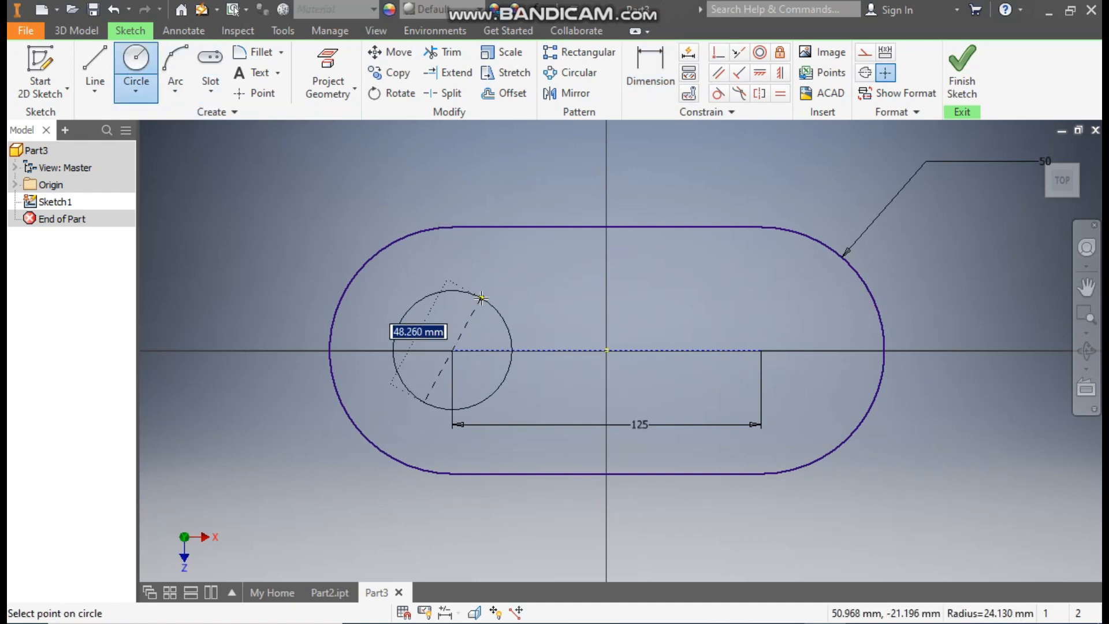
type("35")
key("Return")
left_click(761, 350)
type("35")
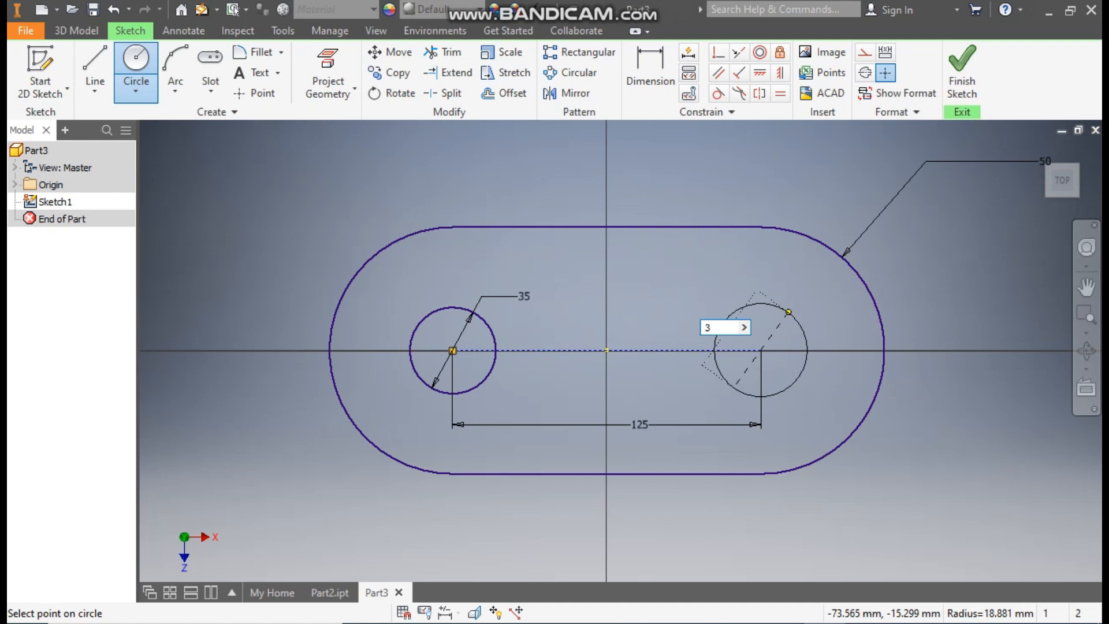
key("Return")
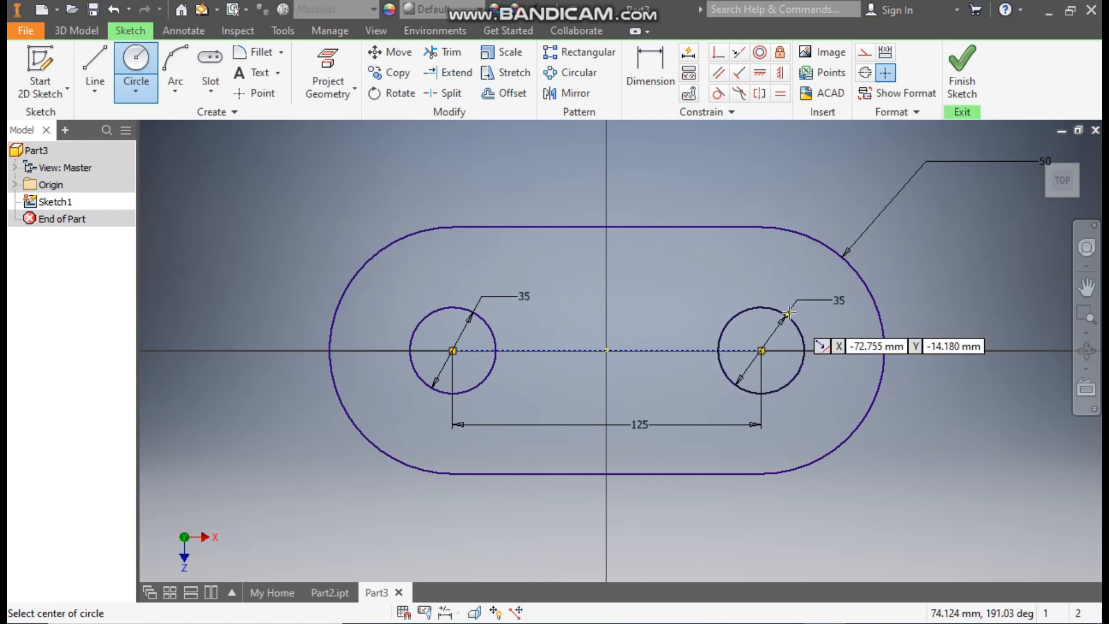
Finish the sketch and extrude the slot profile around the two holes upward by 12.5 mm.
left_click(972, 88)
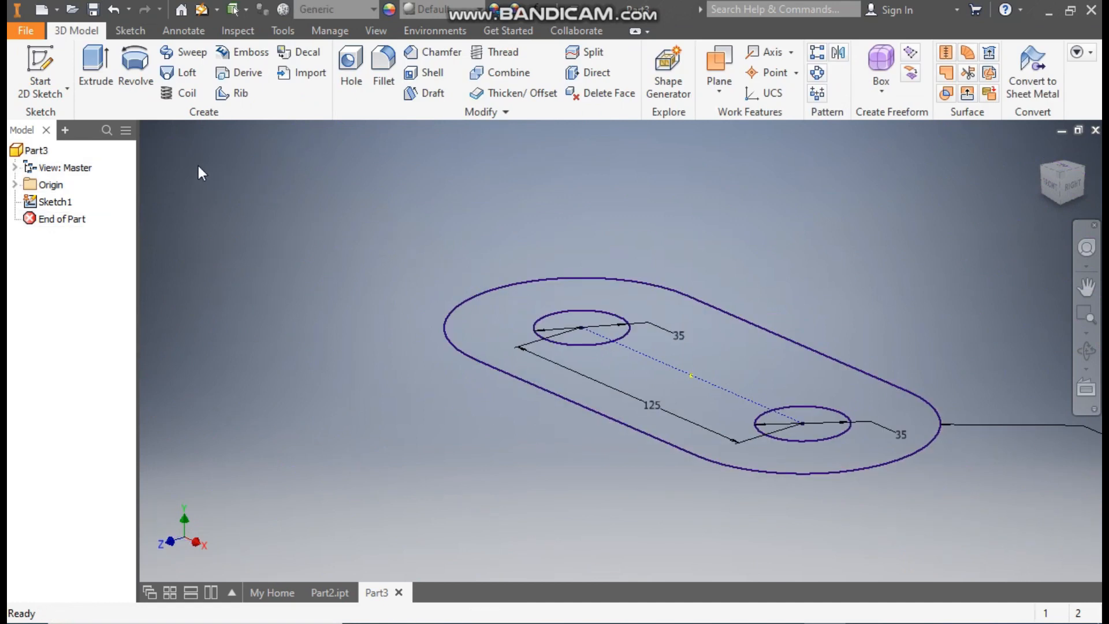
left_click(102, 67)
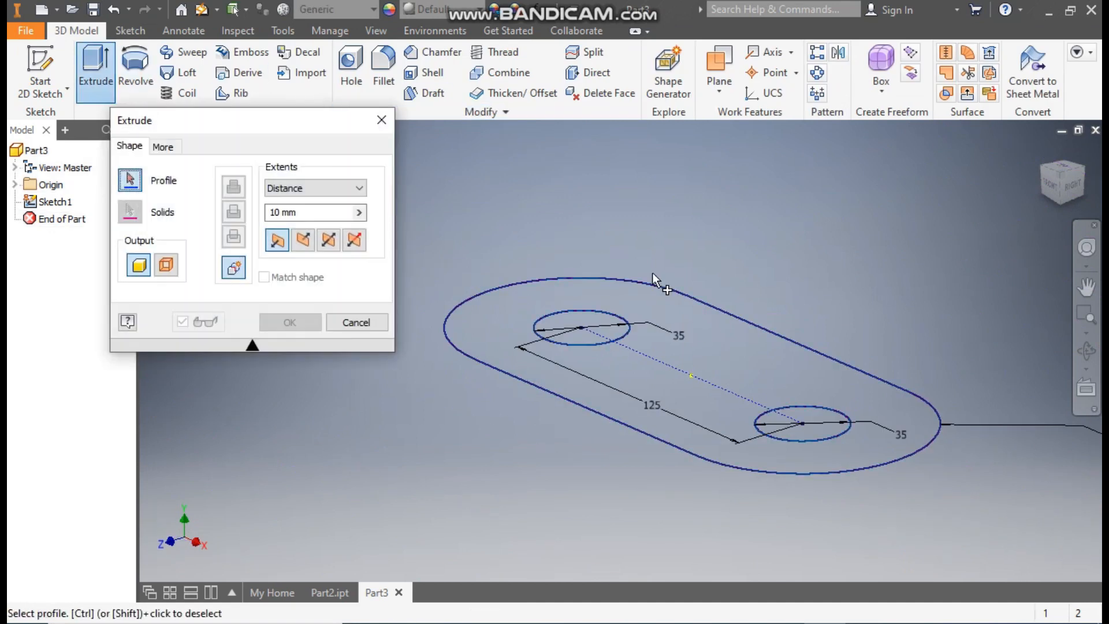
left_click(645, 333)
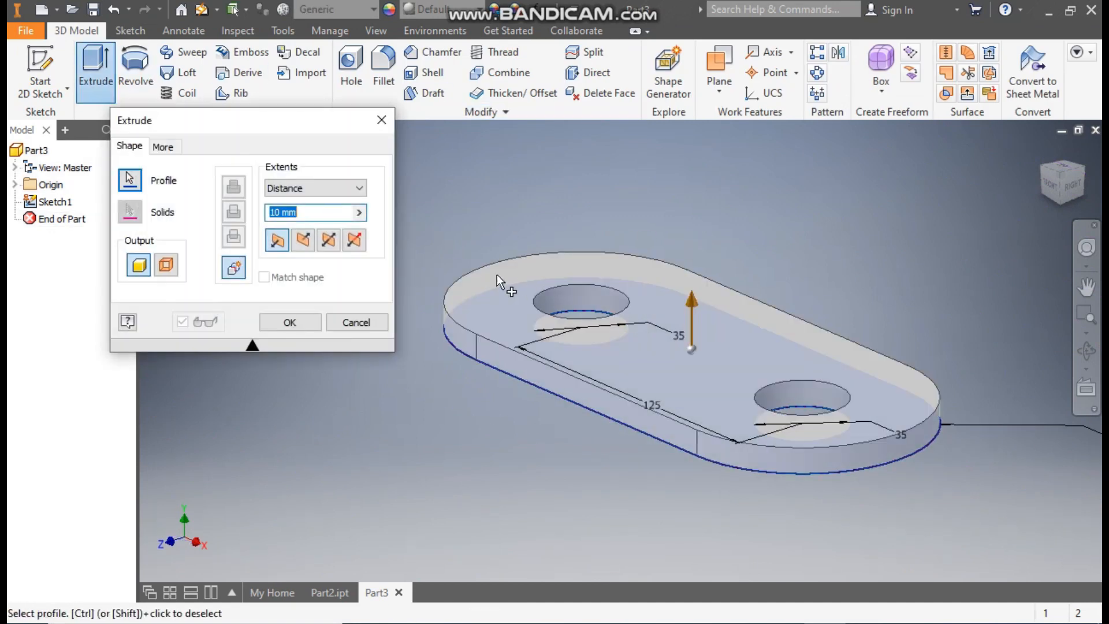
type("12.5")
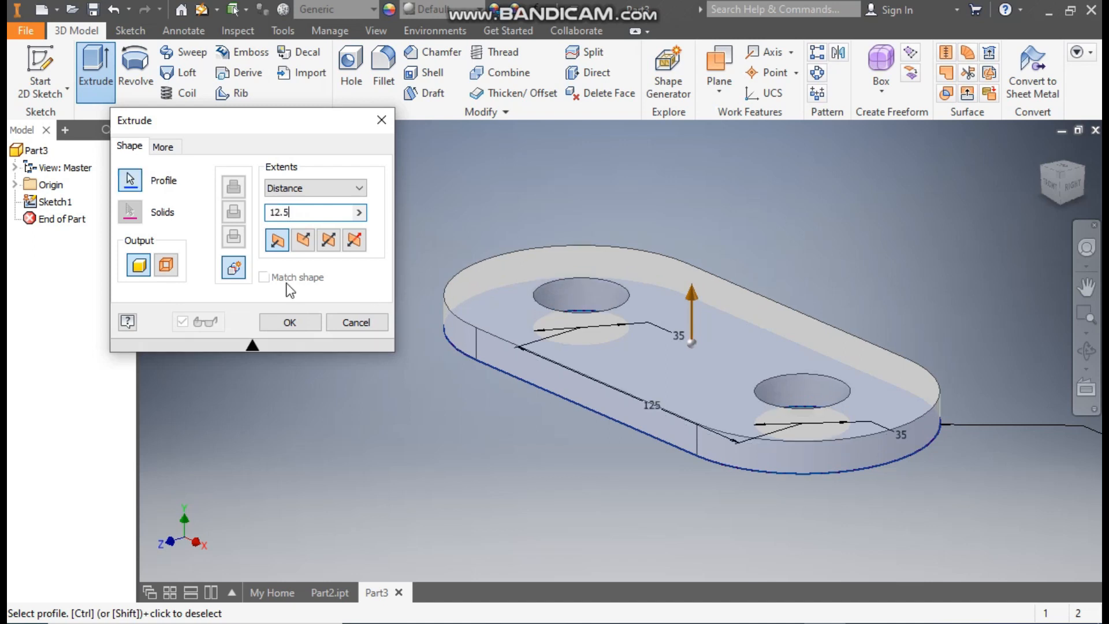
left_click(308, 328)
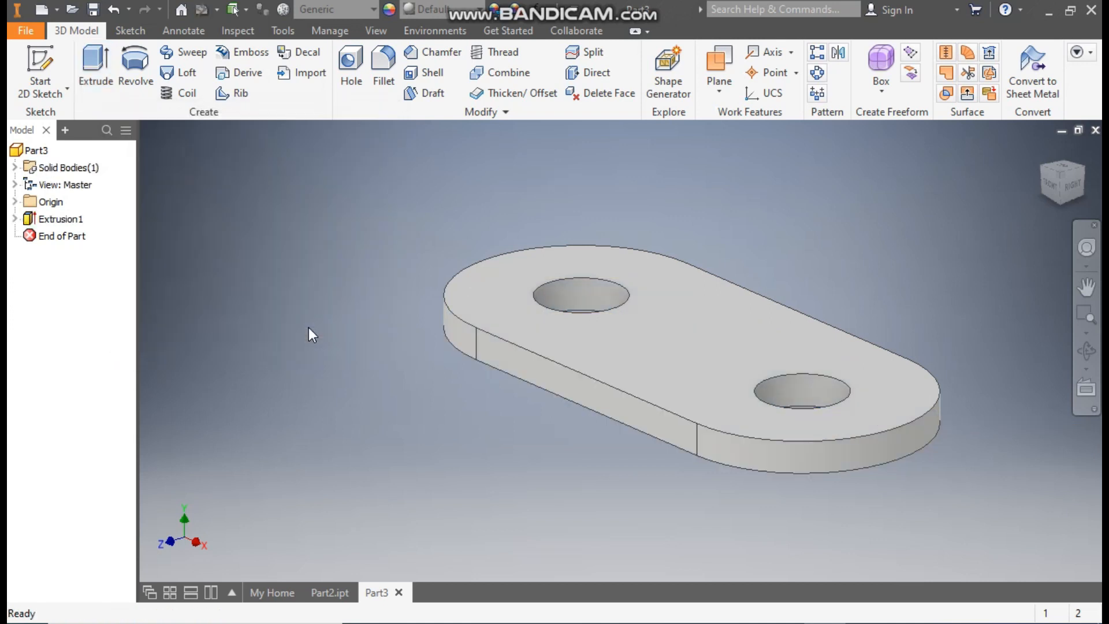
Examine the finished bracket in Part2.ipt from the front and return to the new part.
left_click(342, 593)
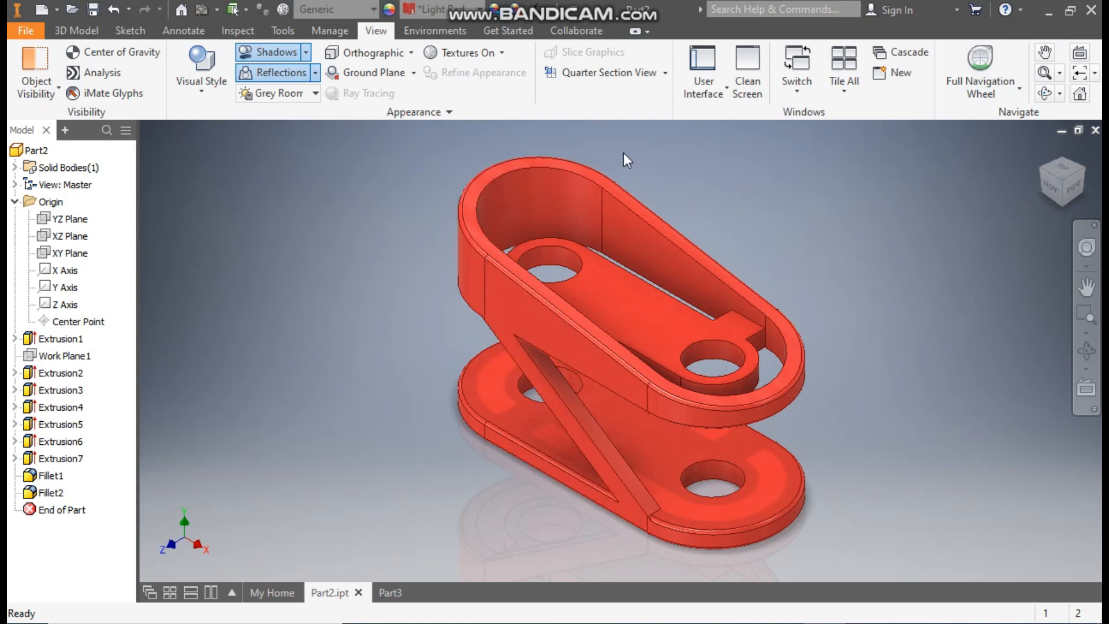
left_click(1048, 189)
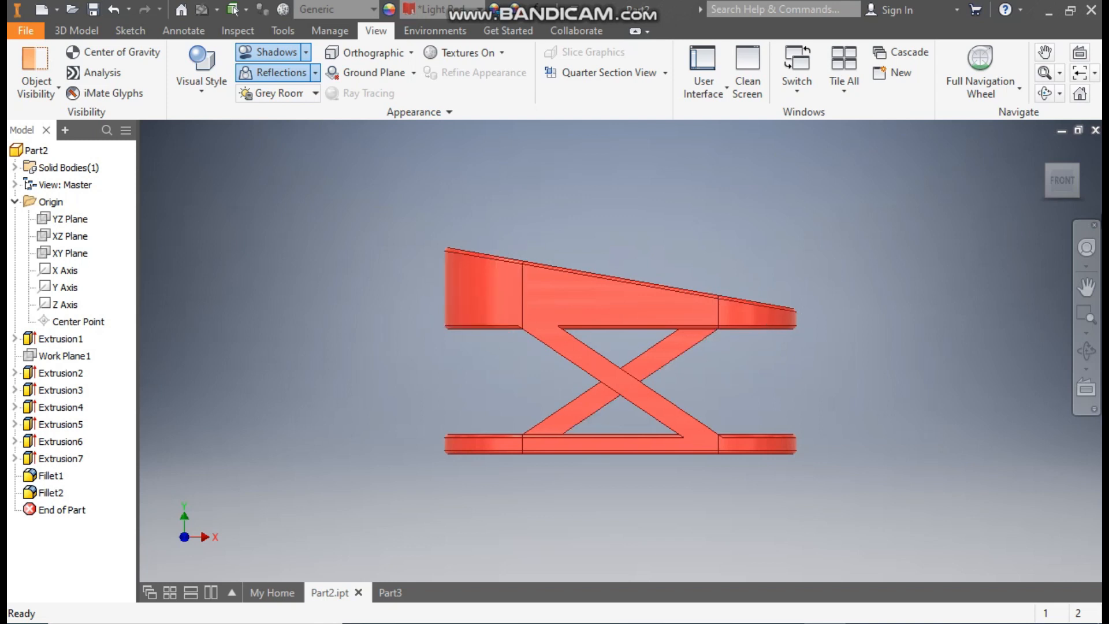
left_click(1043, 151)
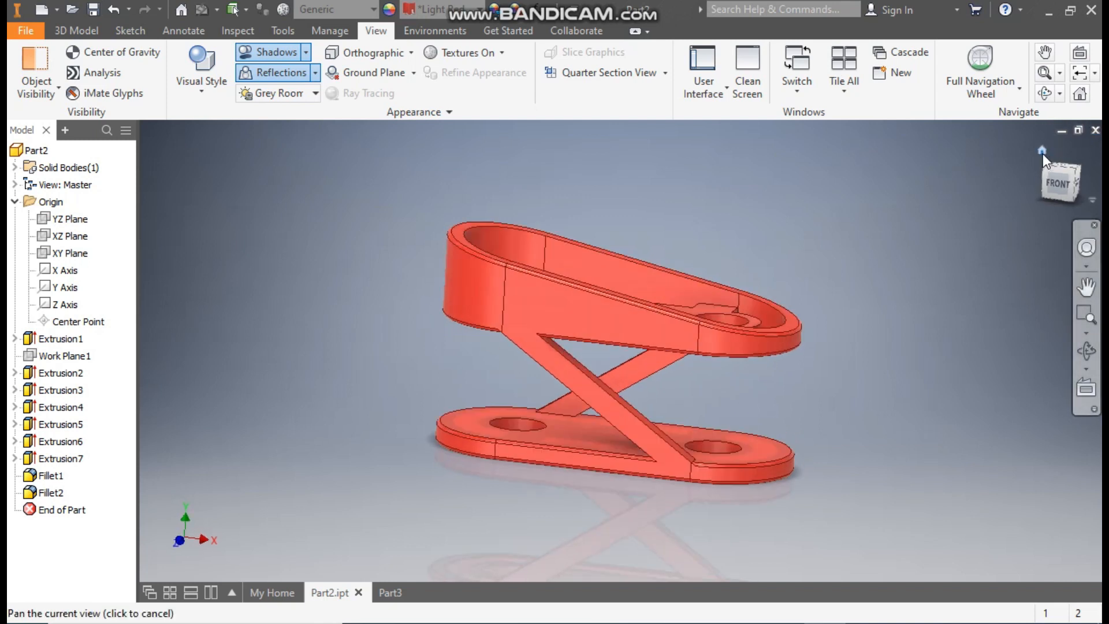
left_click(390, 592)
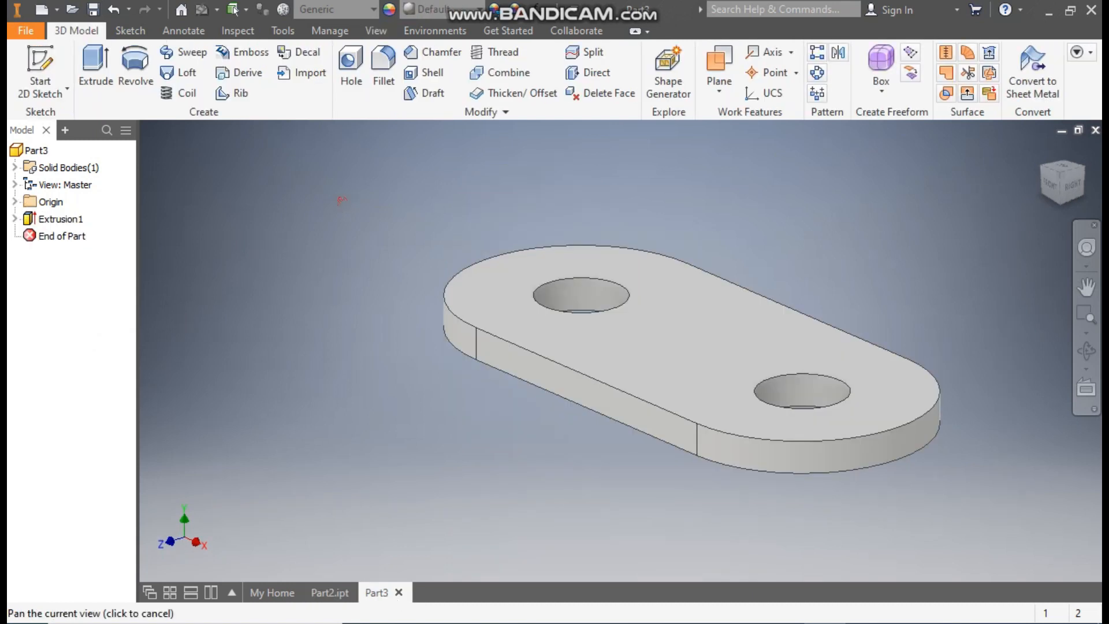
Create a work plane offset -80 mm from the underside of the plate, so that it lies above the plate.
middle_click_drag(342, 203, 320, 263)
scroll(319, 263, "up", 1)
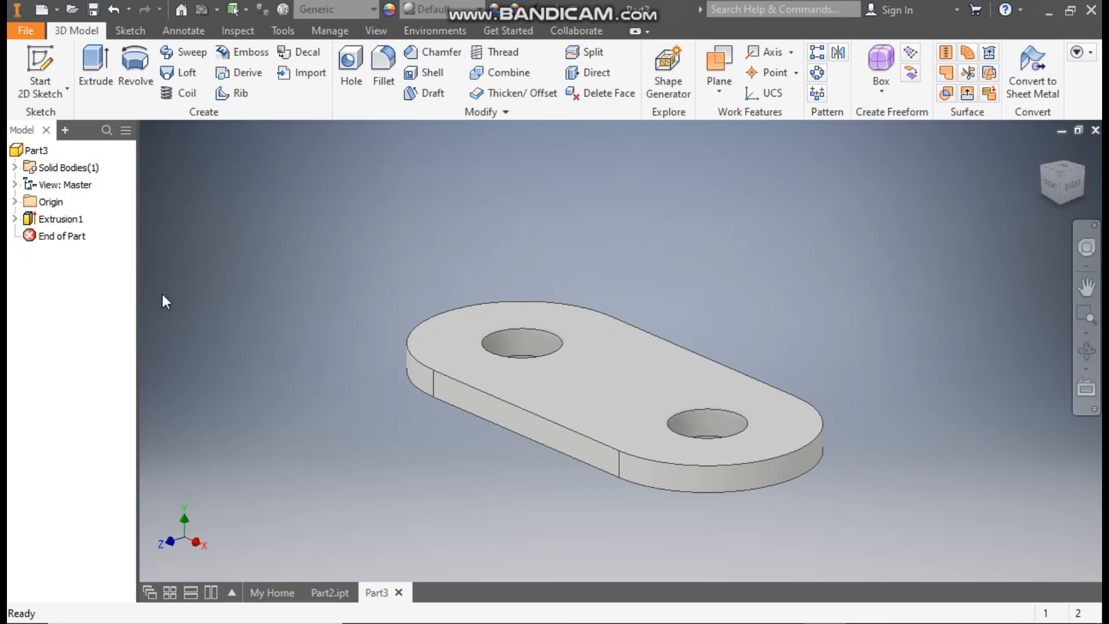
left_click(722, 90)
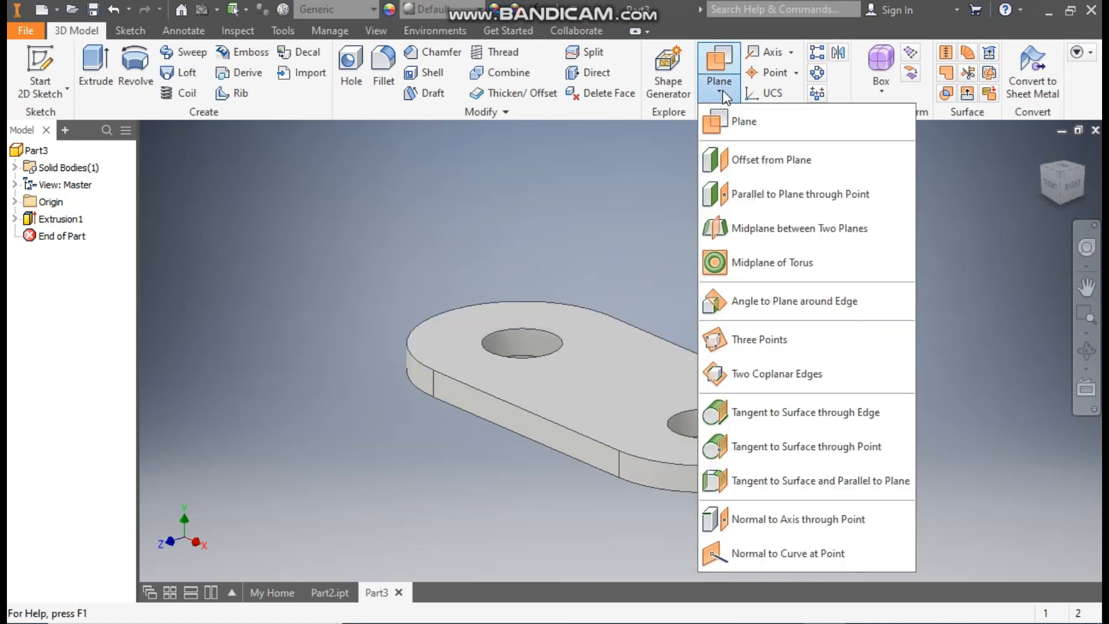
left_click(763, 160)
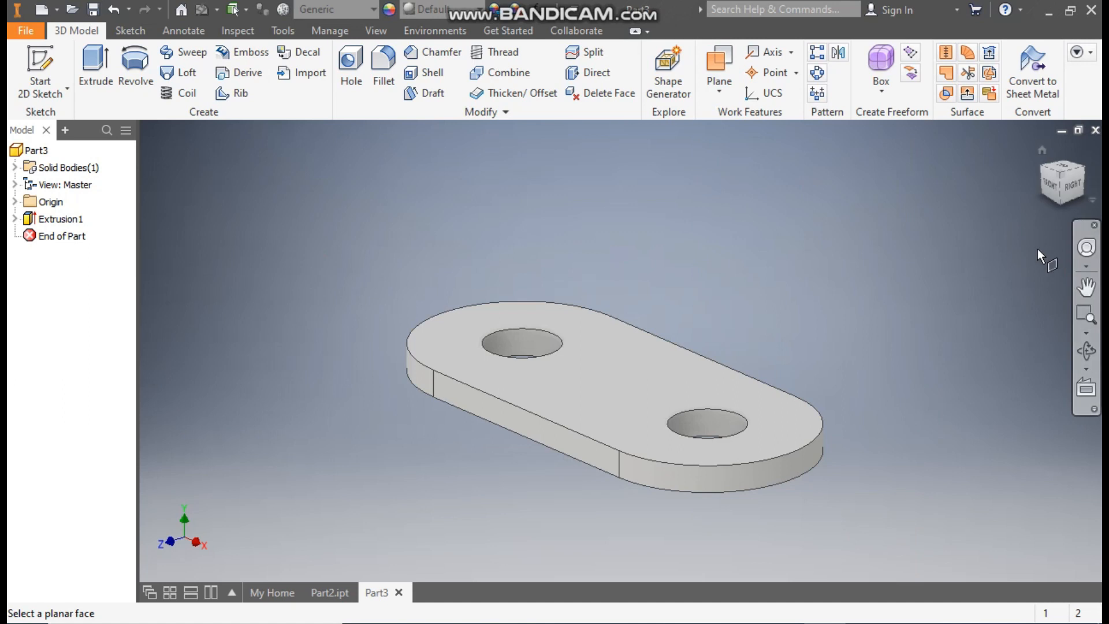
left_click(1062, 203)
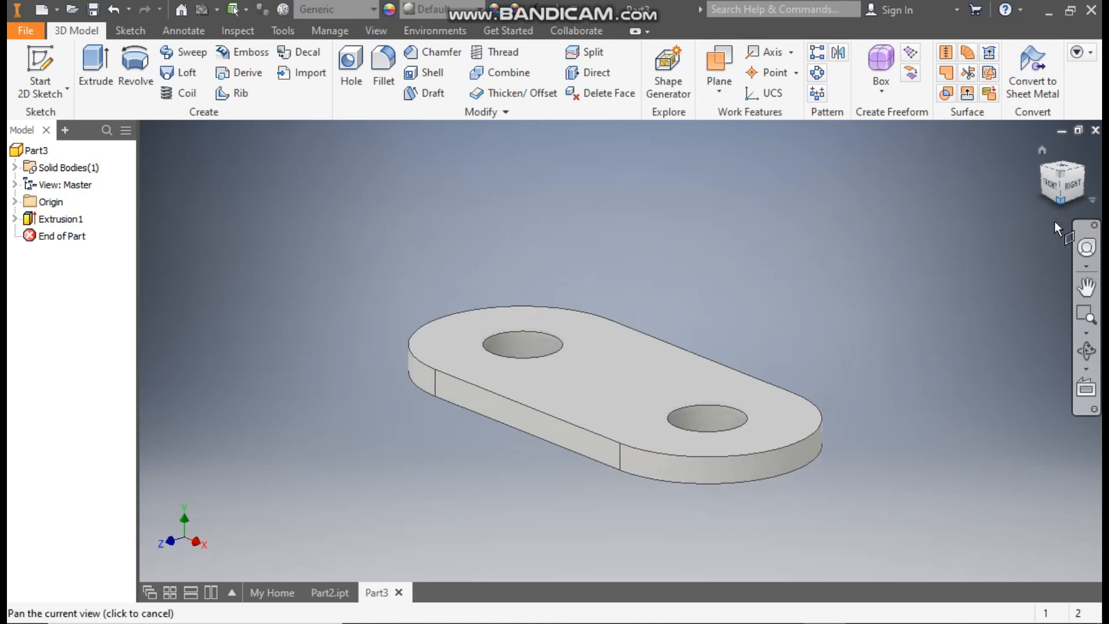
left_click(626, 347)
left_click(1063, 158)
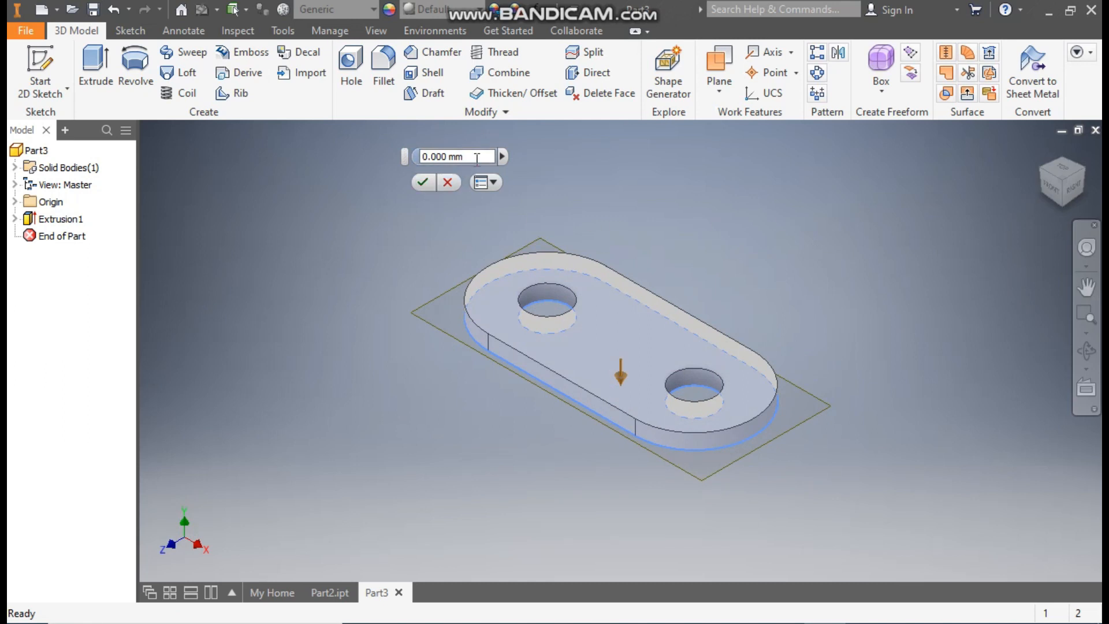
left_click(424, 156)
type("-80")
middle_click_drag(908, 202, 924, 245)
left_click(1046, 190)
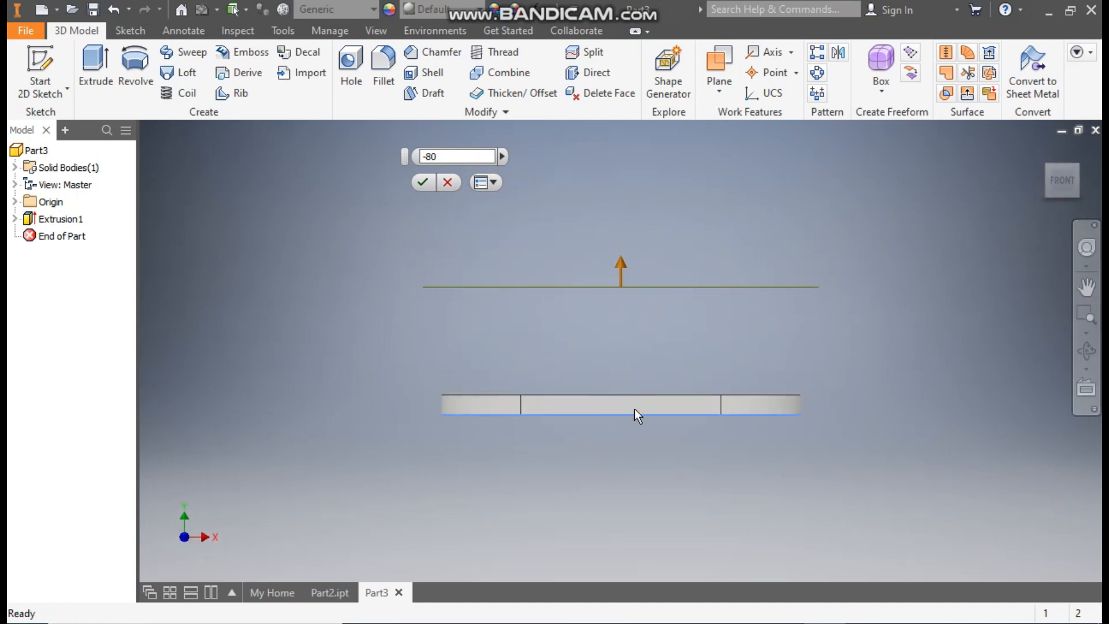
left_click(425, 189)
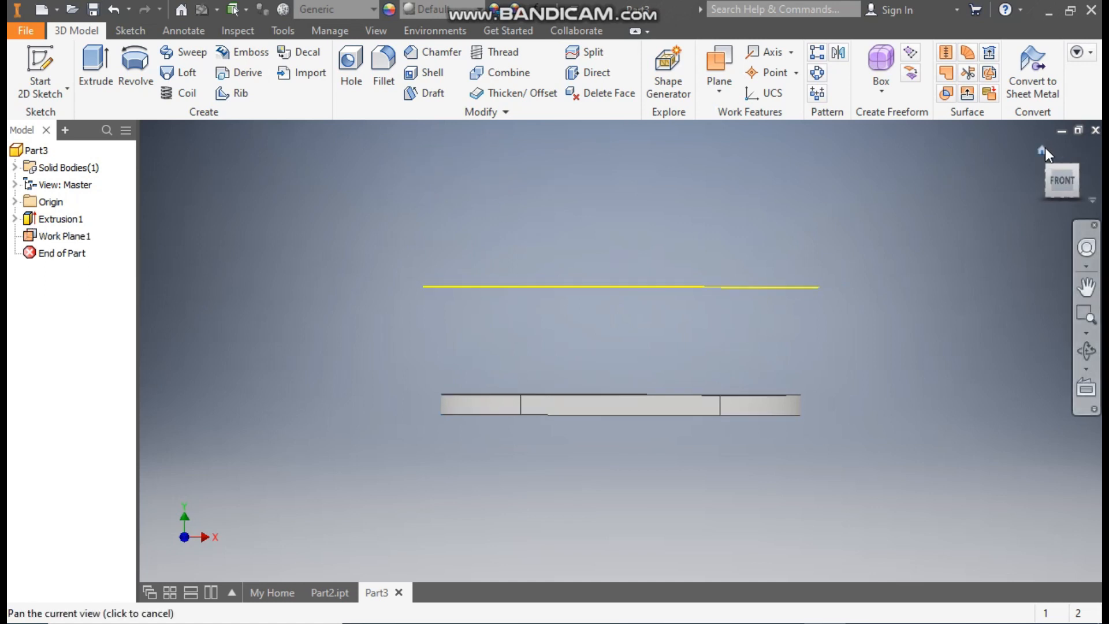
Project the base plate's outer slot outline into a new sketch on the offset work plane and finish the sketch.
left_click(1045, 150)
left_click(677, 231)
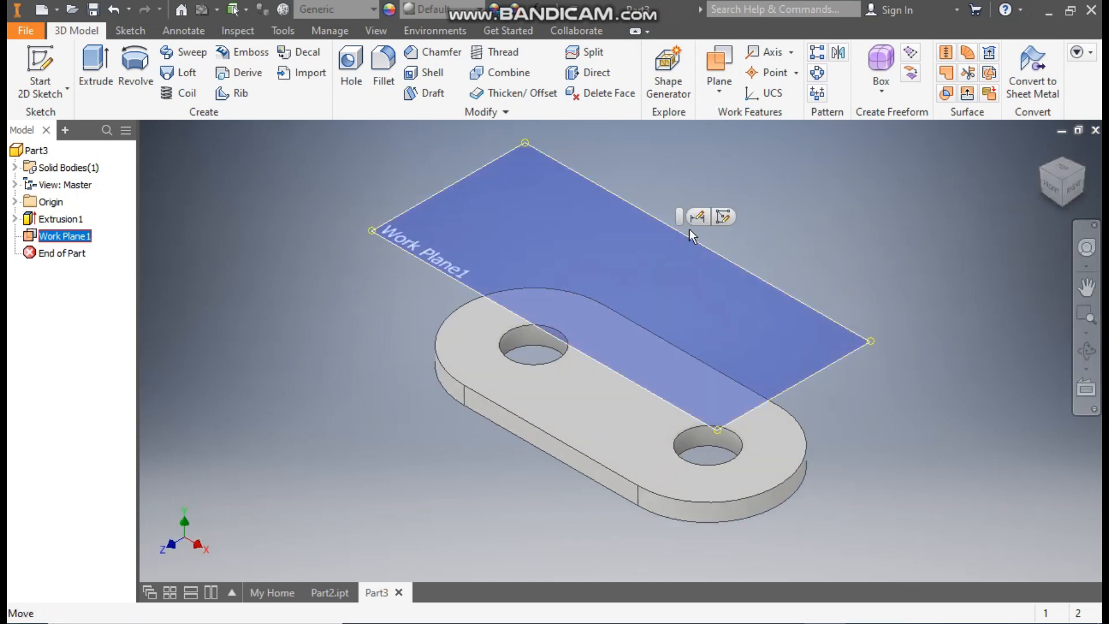
left_click(729, 215)
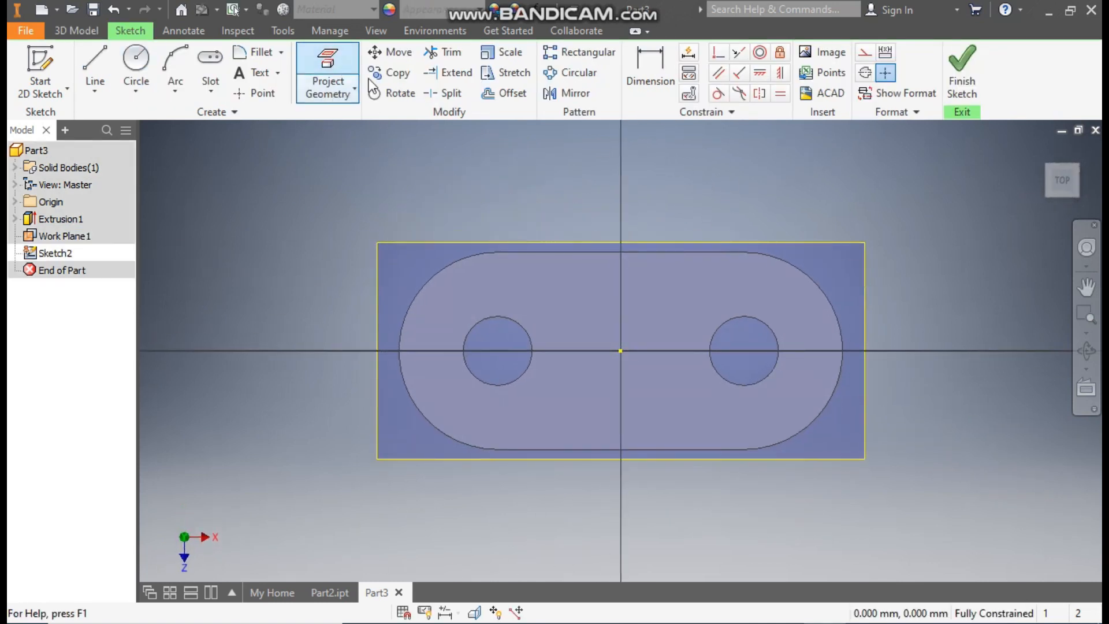
left_click(328, 63)
left_click(651, 252)
left_click(487, 256)
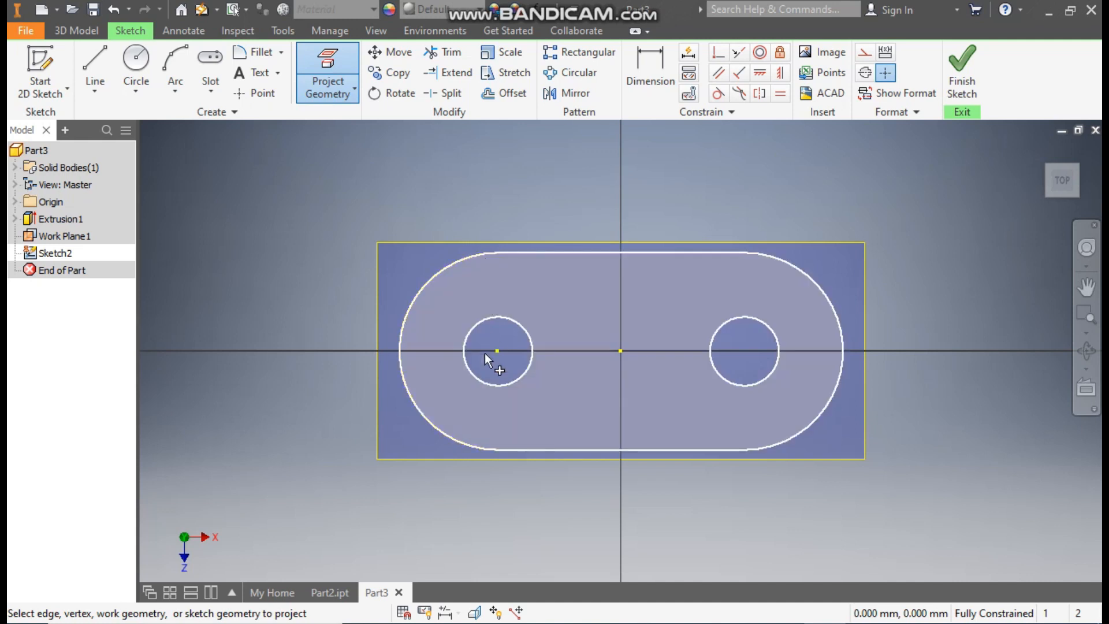
left_click(804, 427)
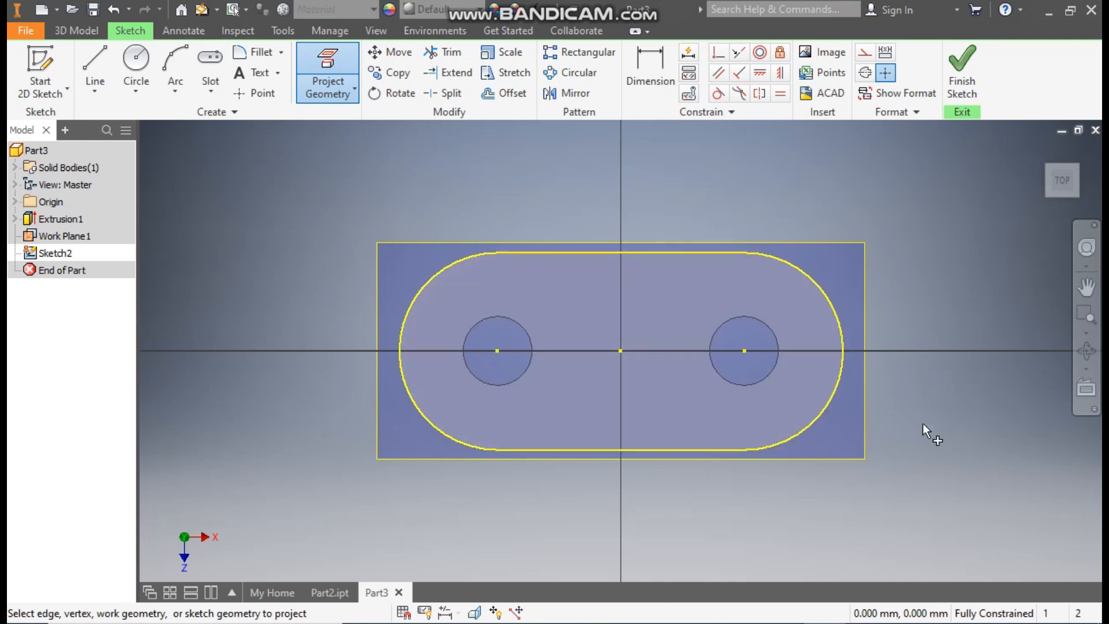
left_click(961, 69)
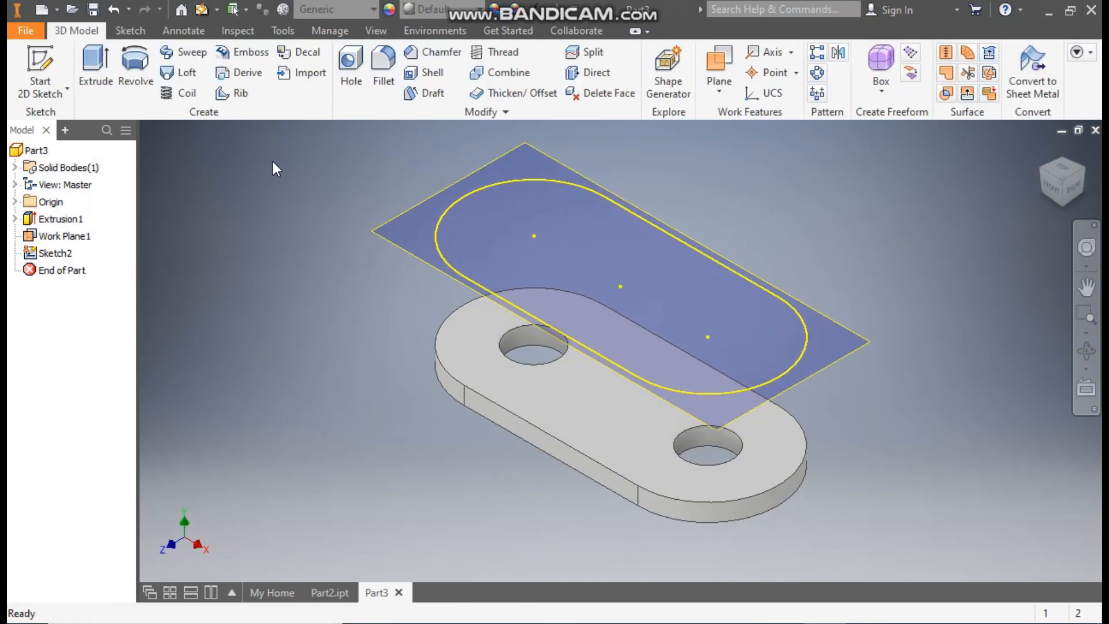
Extrude the projected slot outline 80 mm upward from the work plane, away from the base plate.
left_click(96, 68)
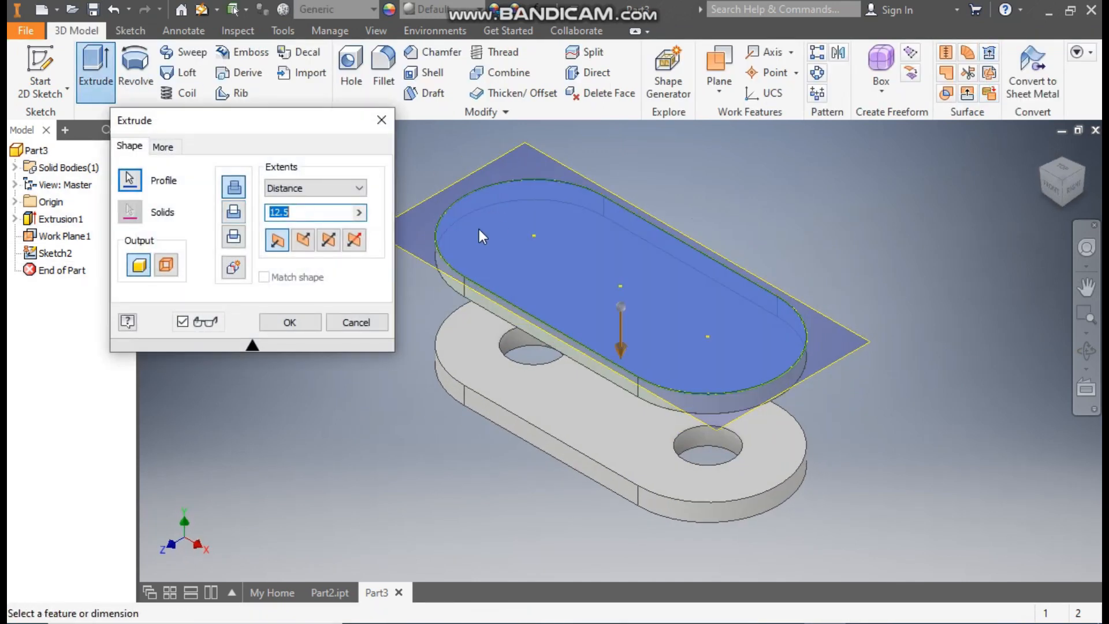
left_click(303, 241)
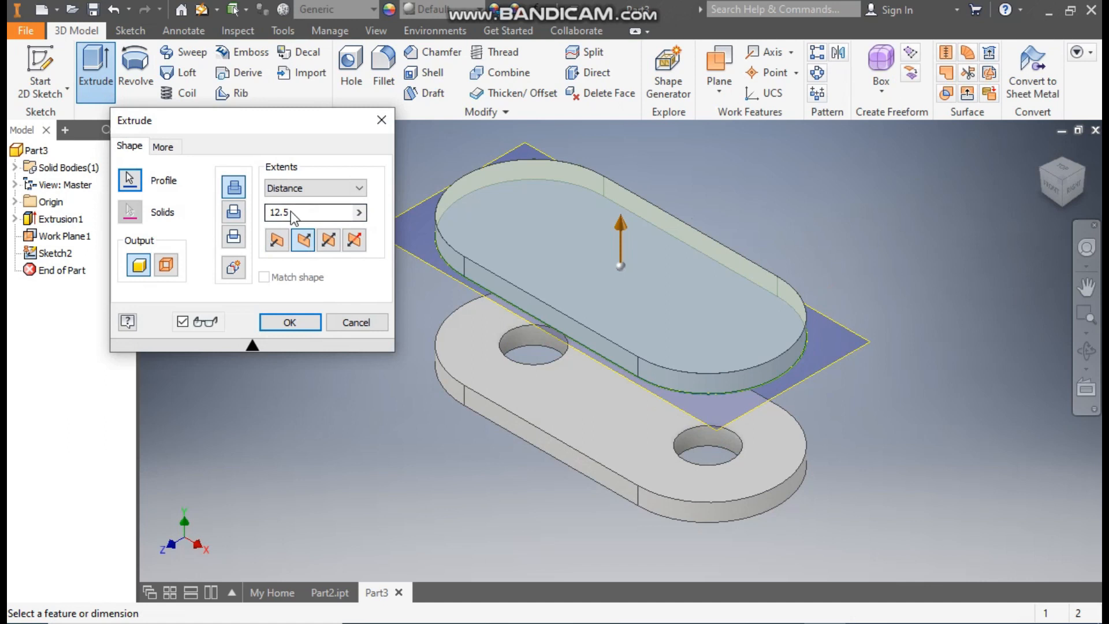
type("80")
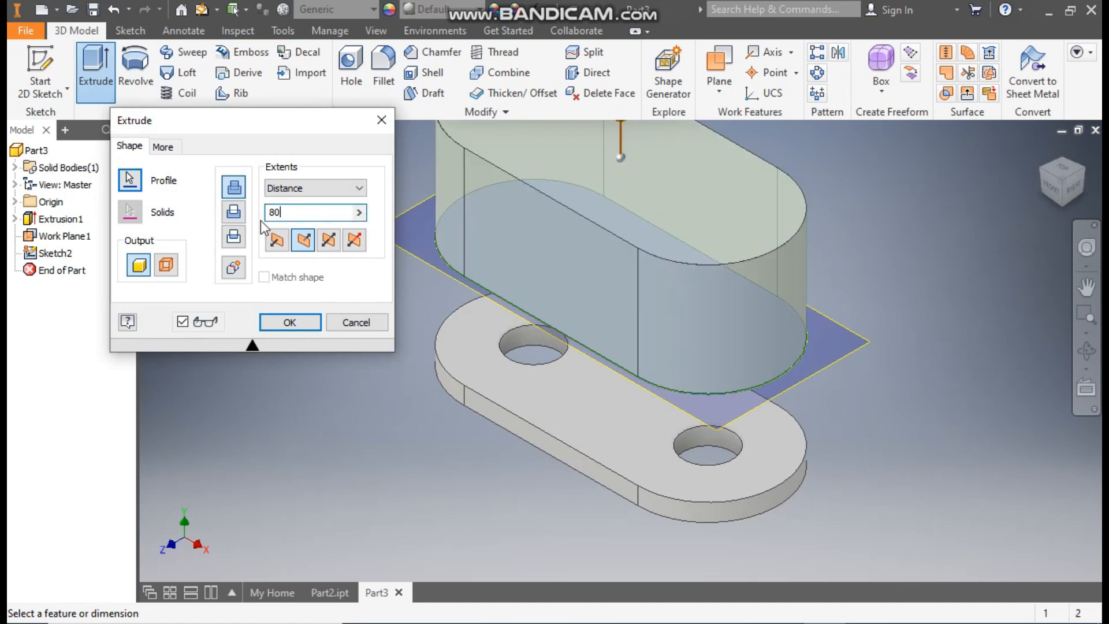
scroll(928, 258, "up", 2)
middle_click_drag(930, 266, 918, 305)
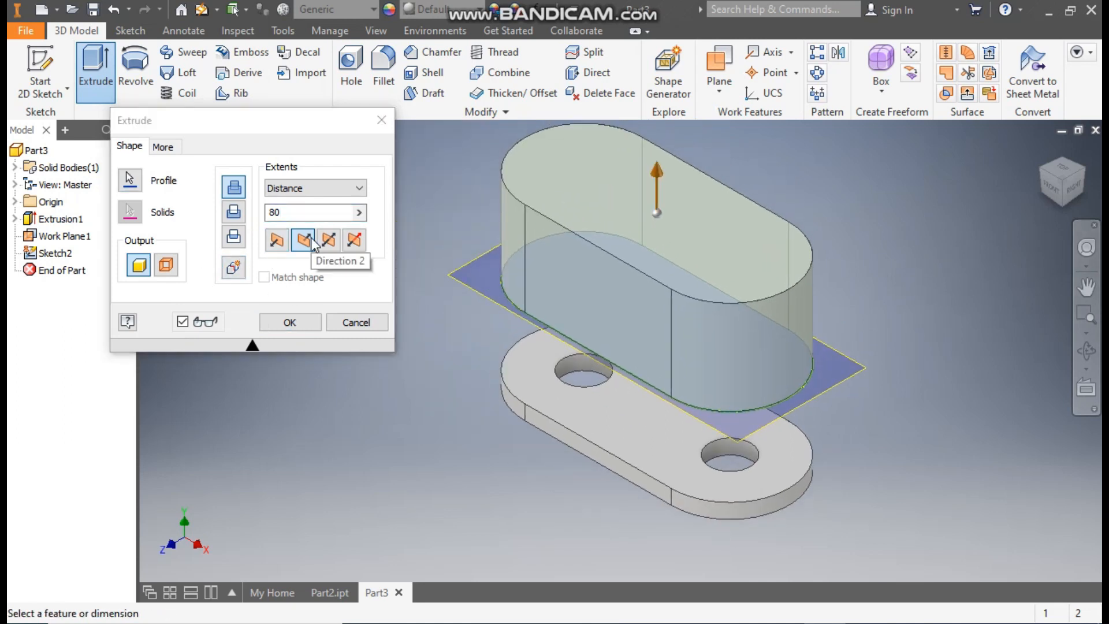
left_click(290, 325)
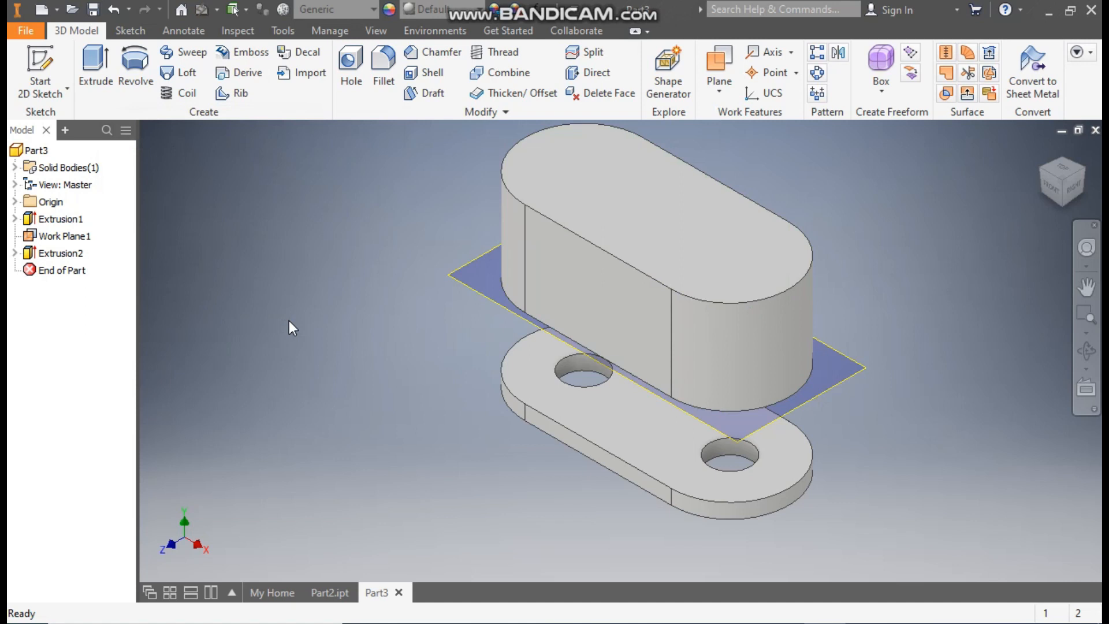
Check the finished bracket in Part2.ipt, and start a sketch on the XY plane of the new part.
left_click(329, 592)
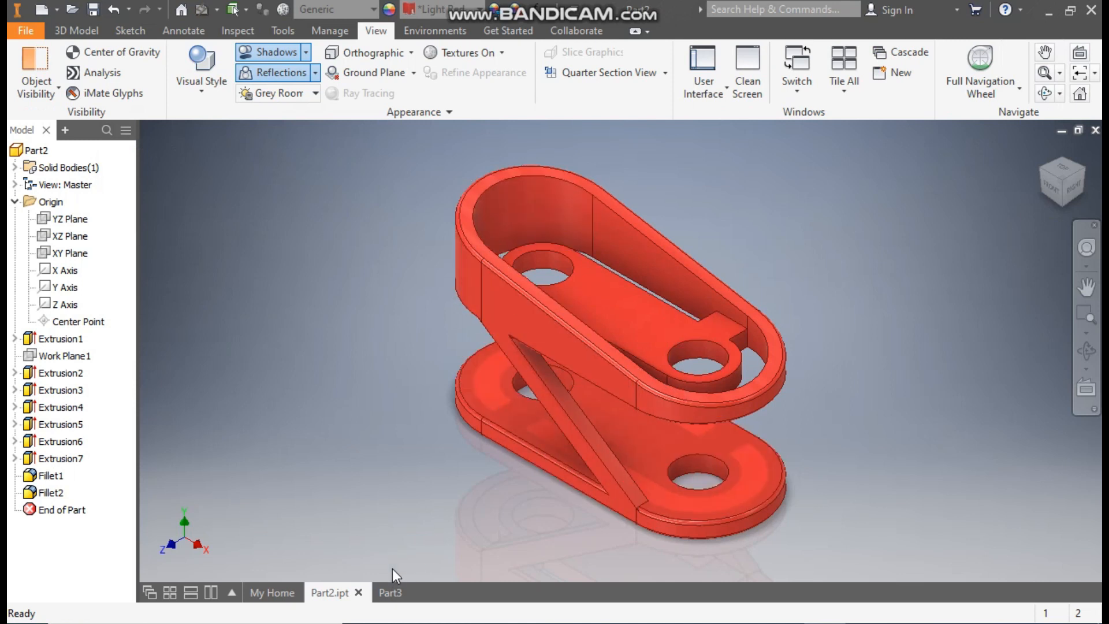
left_click(392, 591)
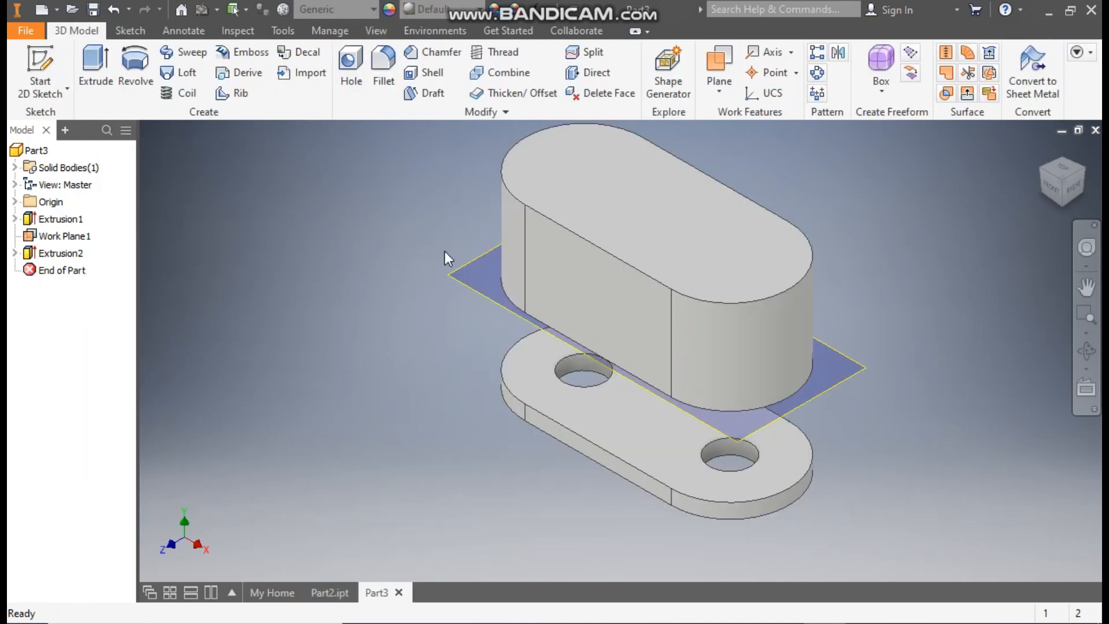
left_click(15, 202)
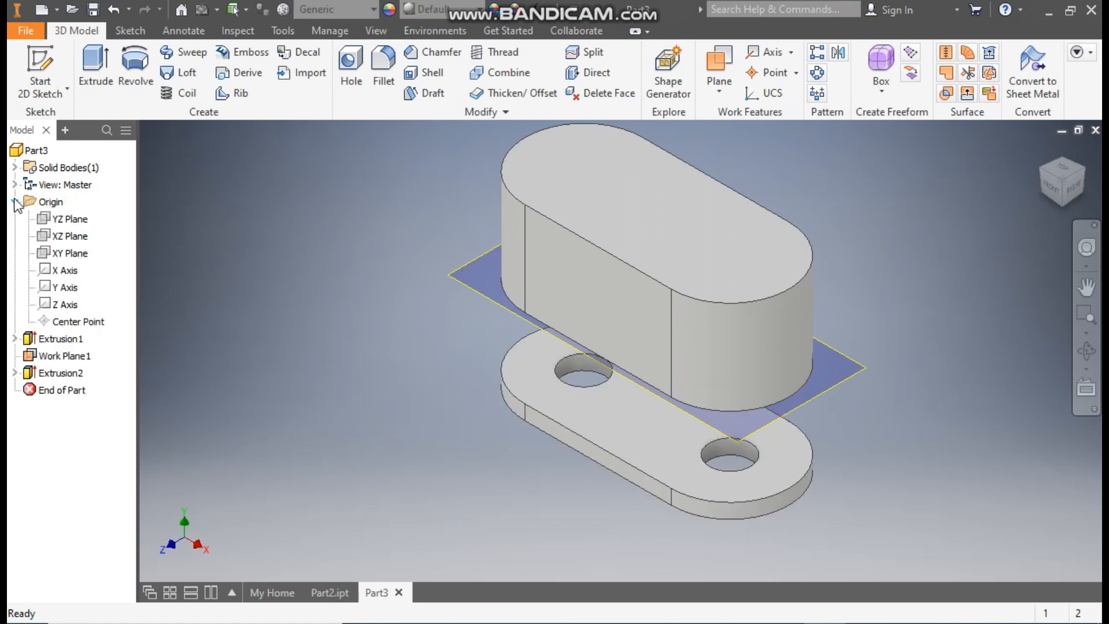
left_click(65, 254)
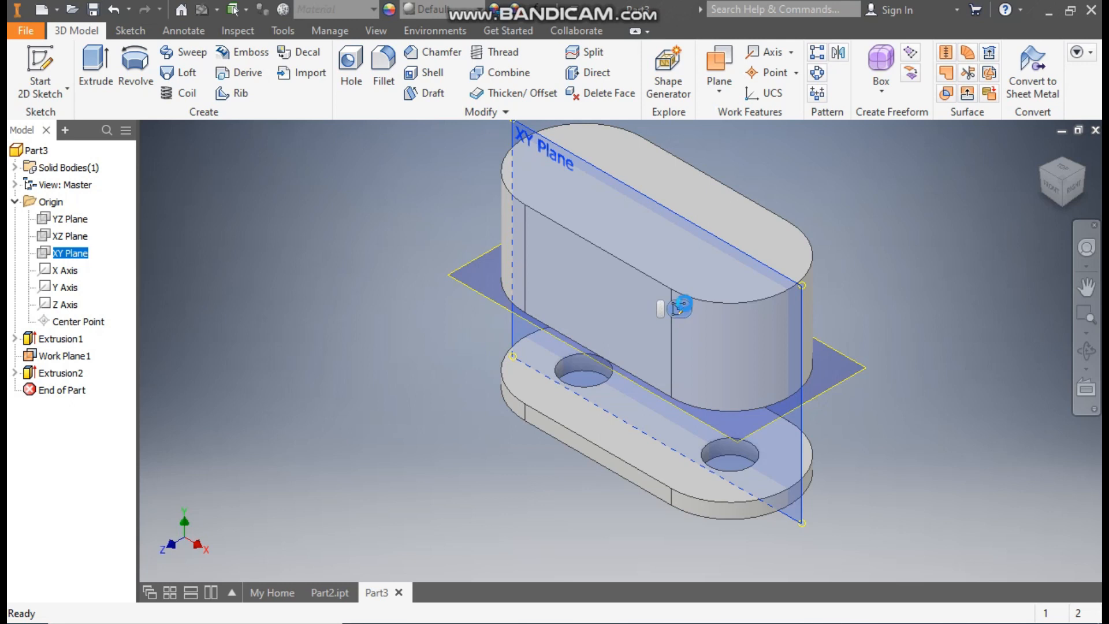
left_click(681, 308)
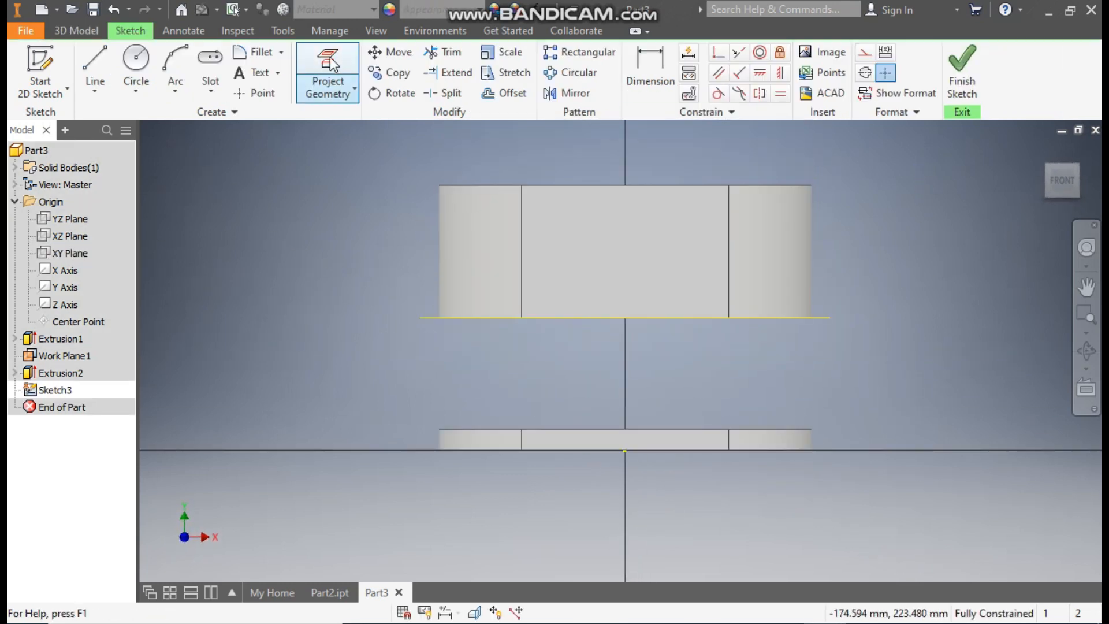
Set the visual style of the new part to Wireframe for sketching on the XY plane.
left_click(376, 31)
left_click(206, 92)
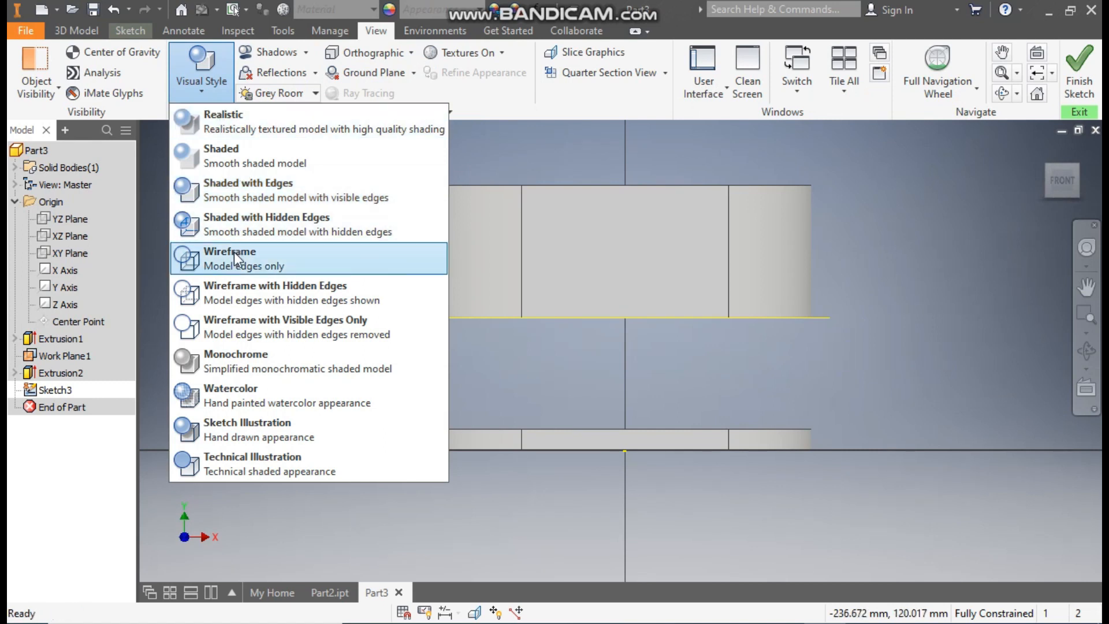
left_click(234, 252)
middle_click_drag(681, 223, 669, 268)
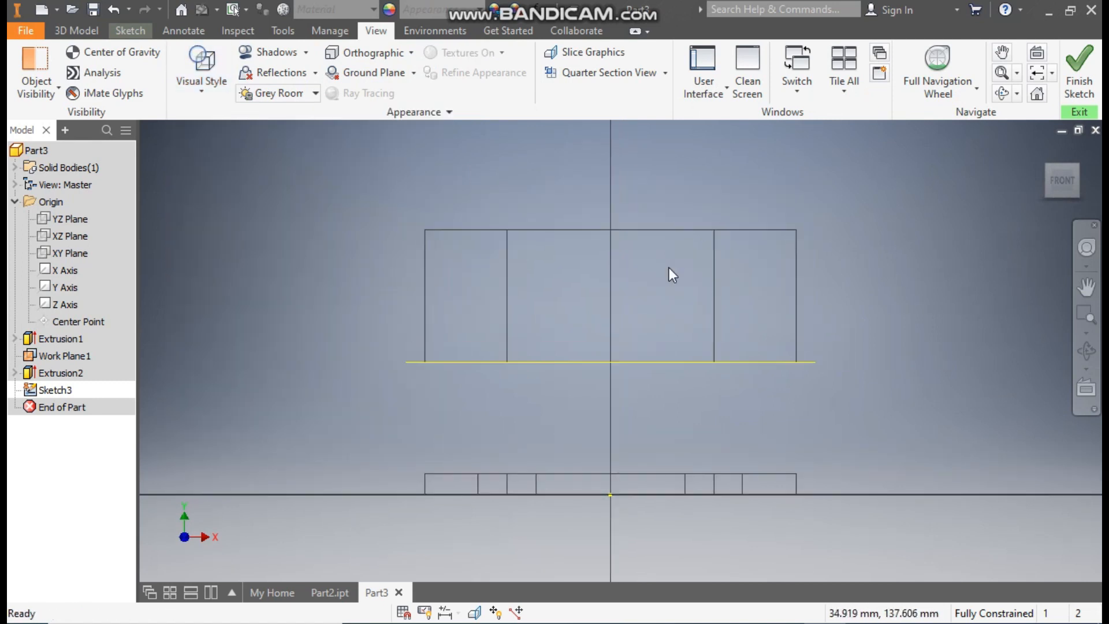
Sketch a line sloping down from the upper block's left edge to its right edge, ending about 13.6 mm above the work plane.
left_click(122, 26)
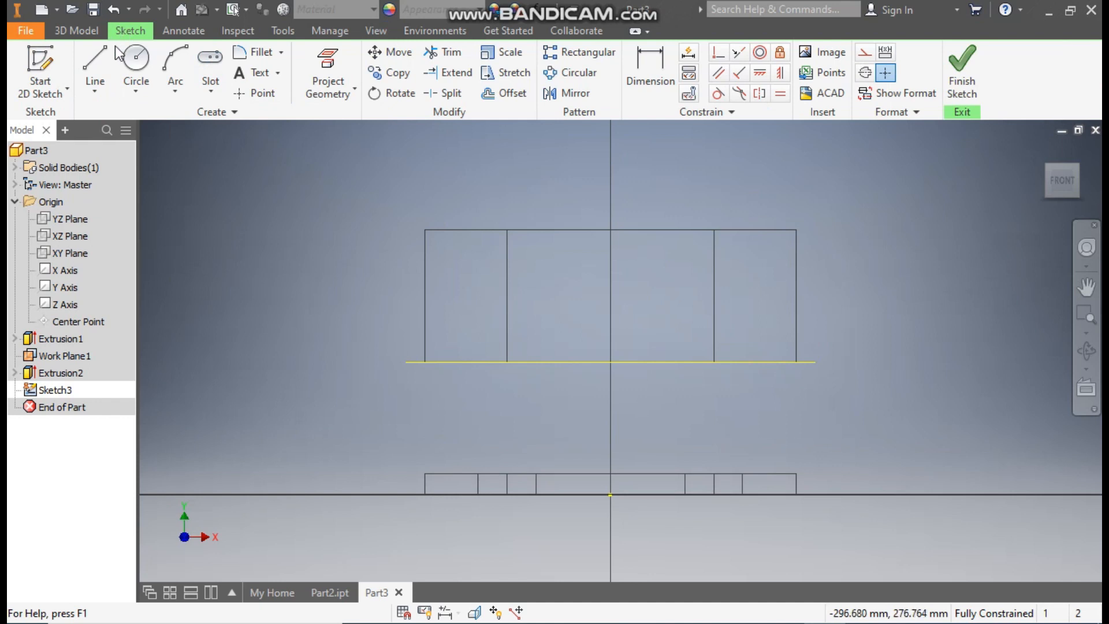
left_click(96, 58)
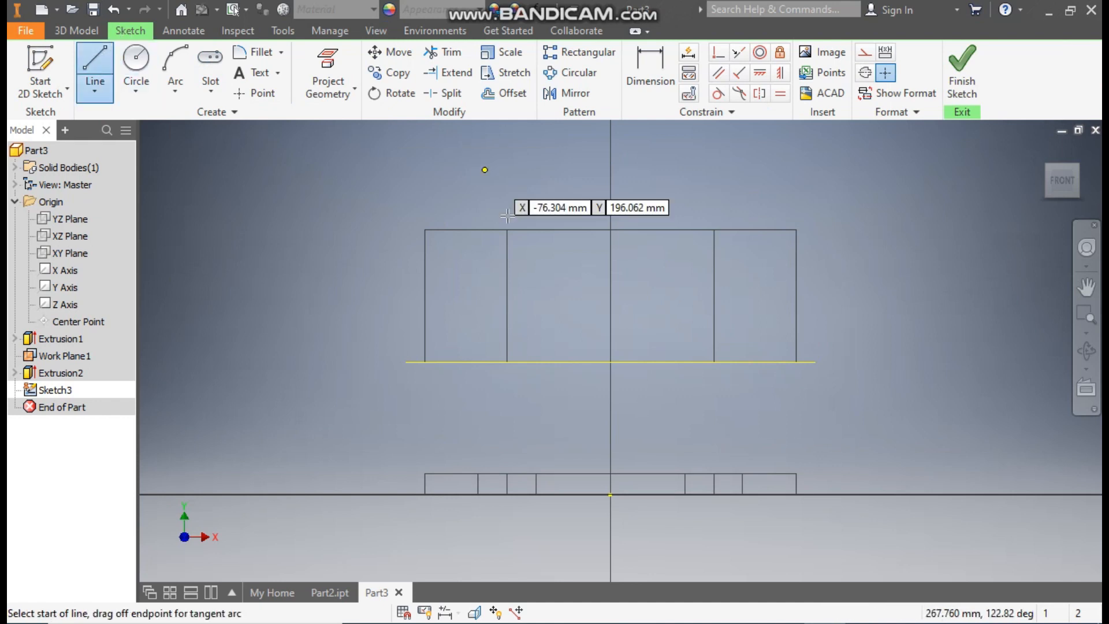
left_click(425, 260)
left_click(797, 340)
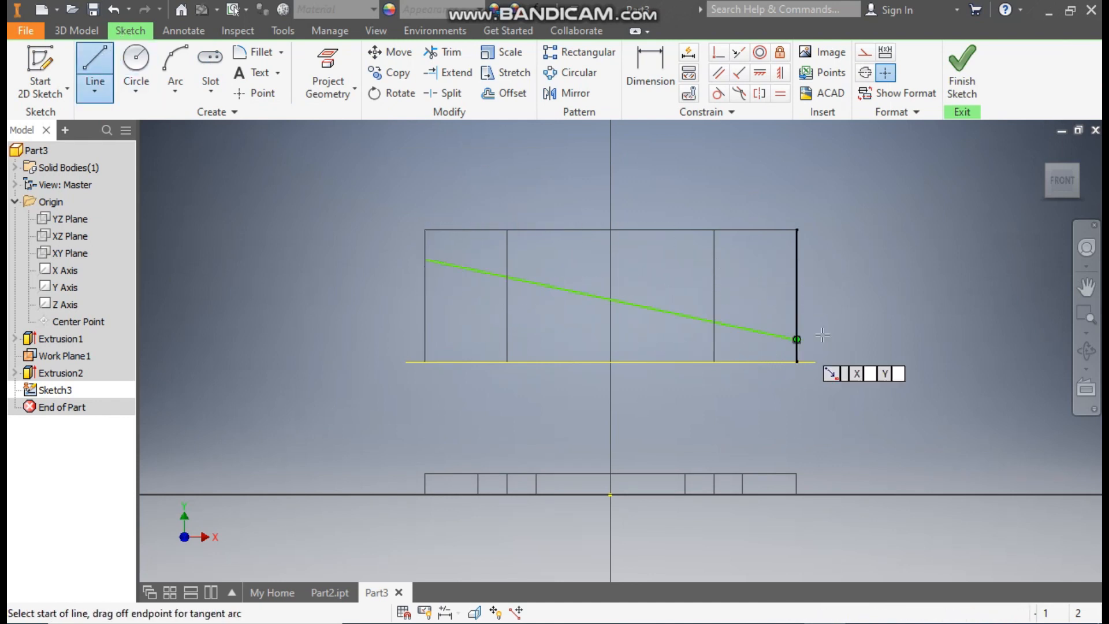
Dimension the height of the sloped line's right endpoint above the work plane as 12.5 mm.
left_click(657, 71)
left_click(795, 353)
left_click(796, 340)
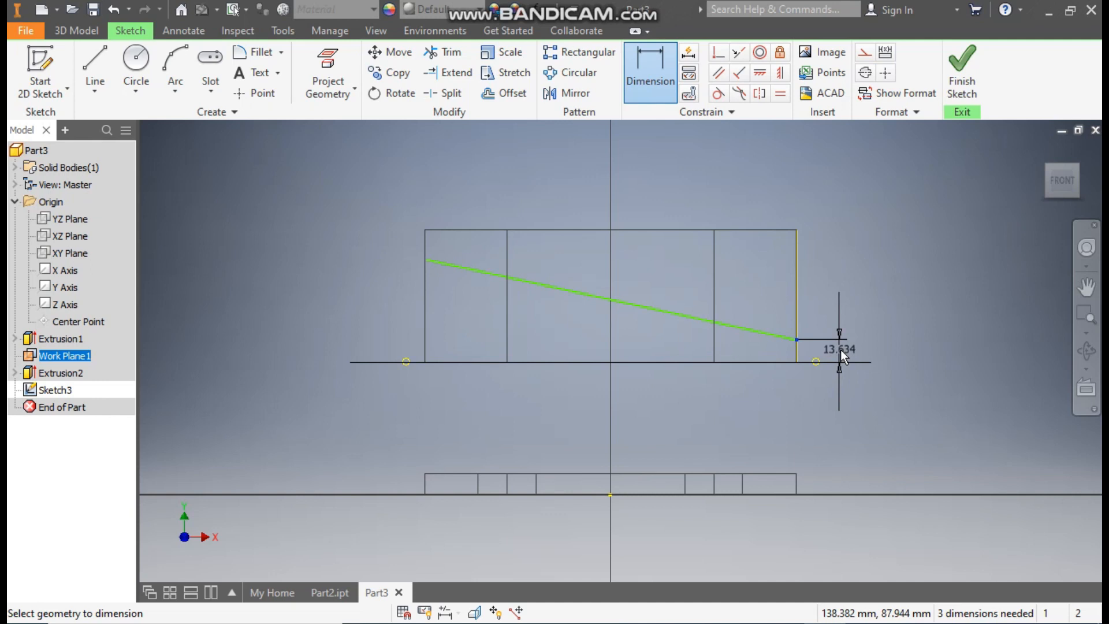
left_click(841, 349)
type("12")
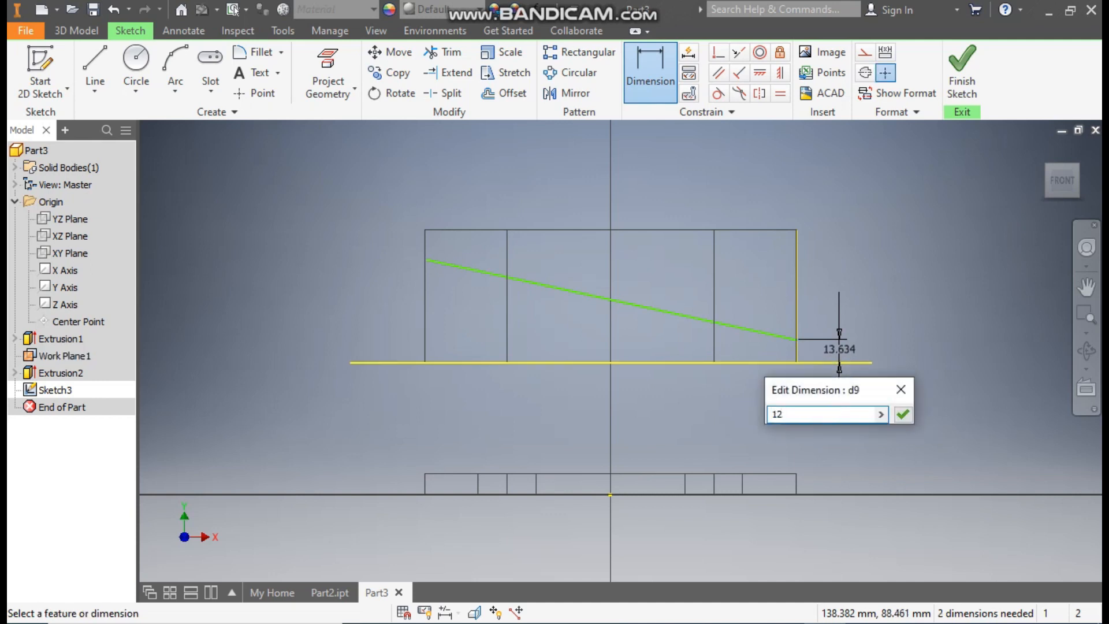
type(".5")
key("Return")
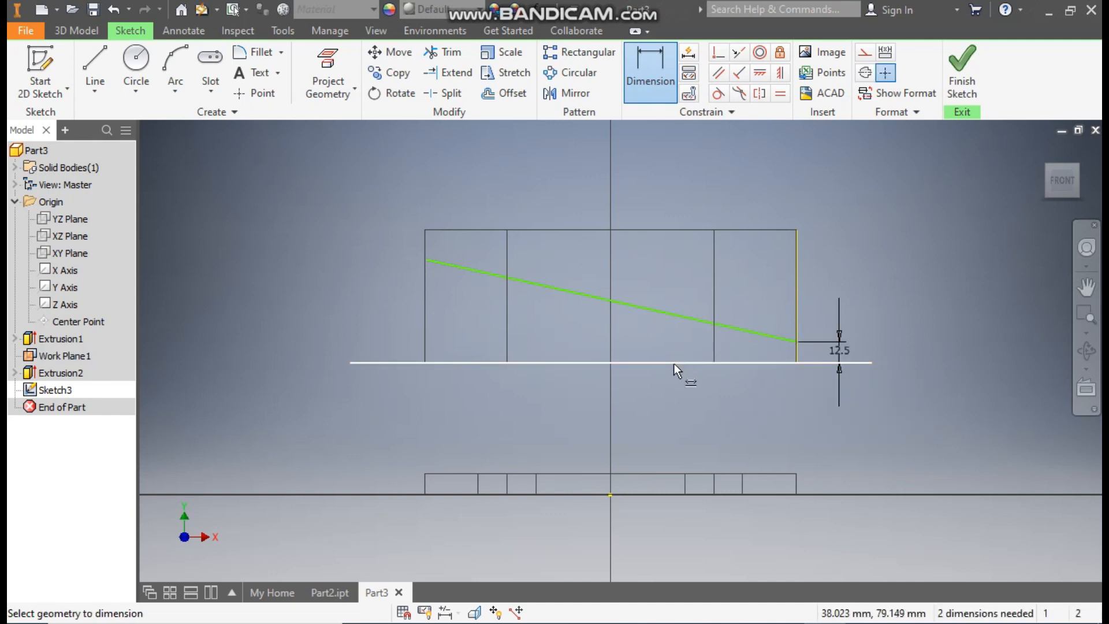
Dimension the angle between the work plane and the sloped line as 10 degrees.
left_click(673, 363)
left_click(695, 318)
left_click(667, 338)
type("11")
key("Return")
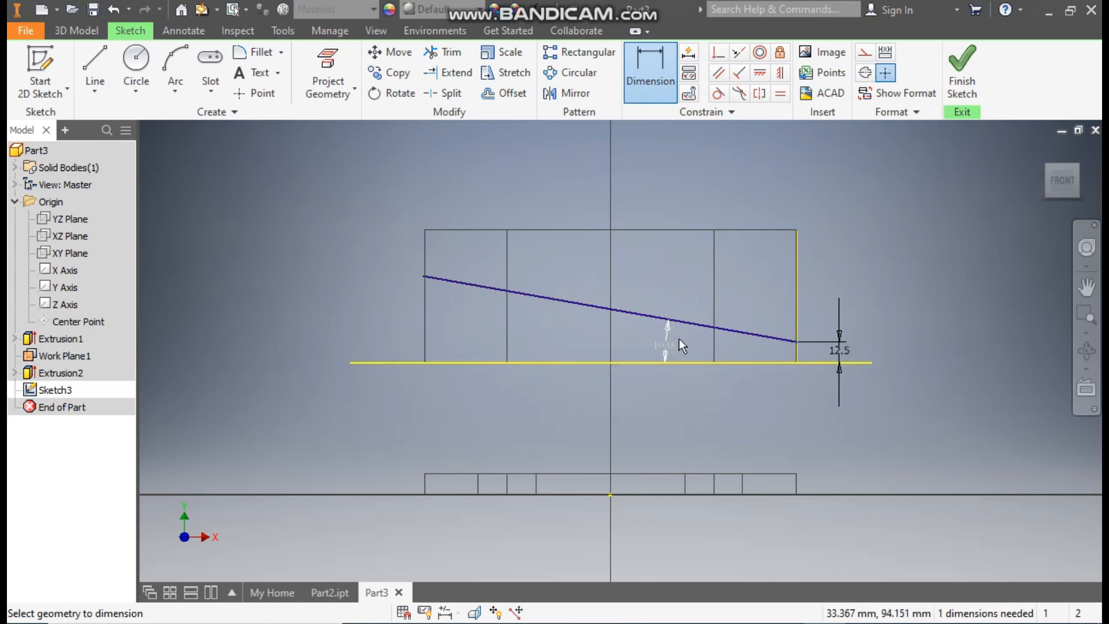
Close the profile above the sloped line with three lines along the block's left, top and right edges, and finish the sketch.
left_click(95, 68)
left_click(423, 275)
left_click(425, 229)
left_click(796, 229)
left_click(797, 341)
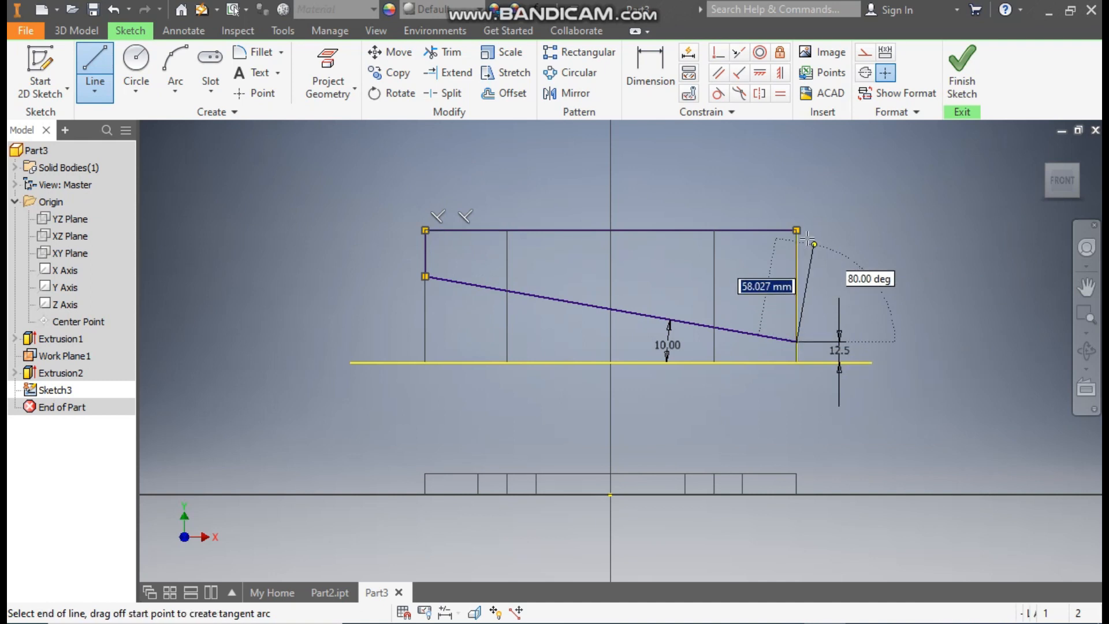
key("Escape")
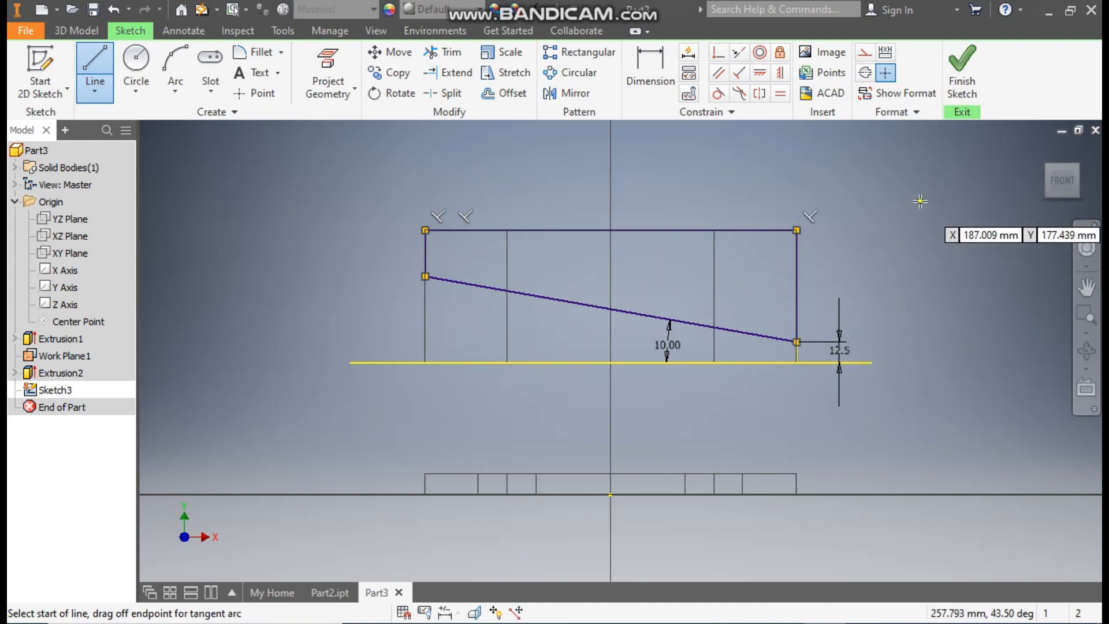
key("Escape")
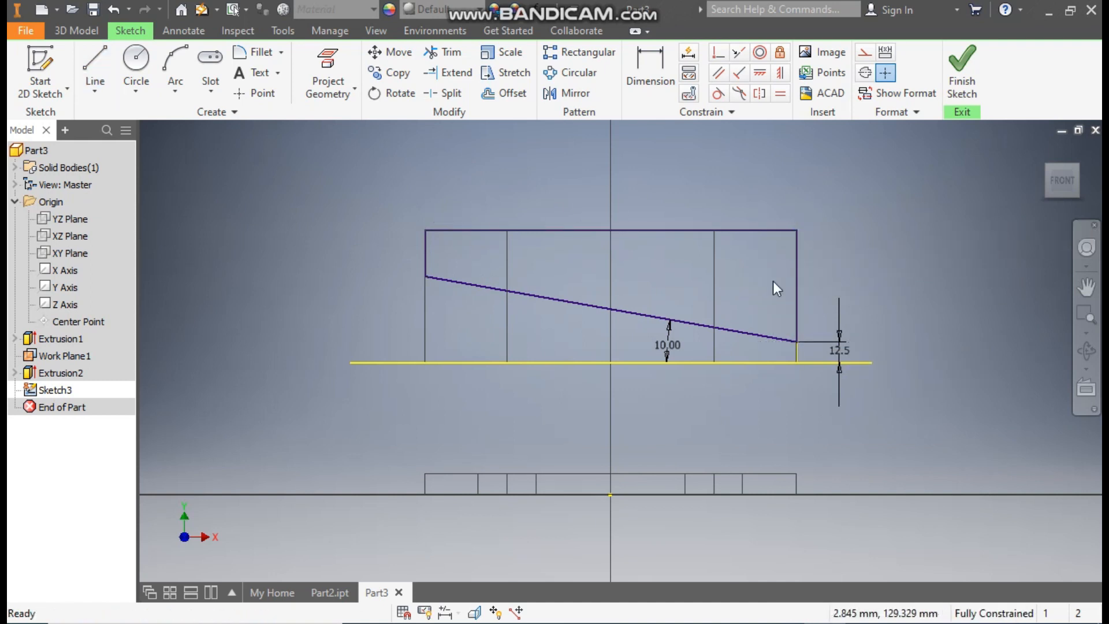
left_click(961, 86)
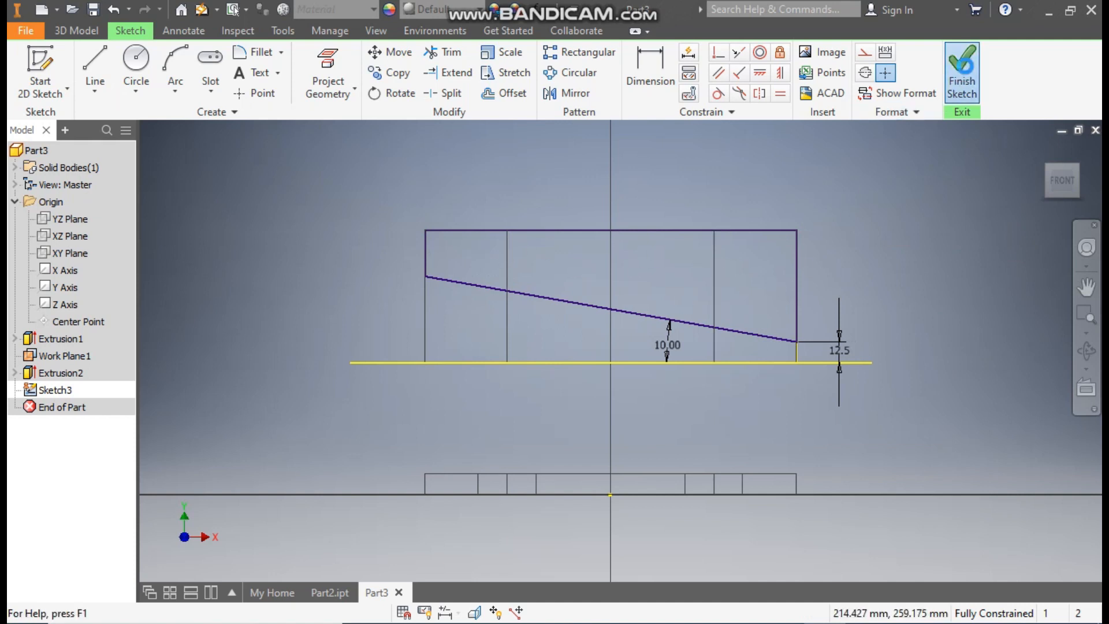
Set up an extruded cut of the sloped profile through all, symmetric in both directions.
left_click(97, 66)
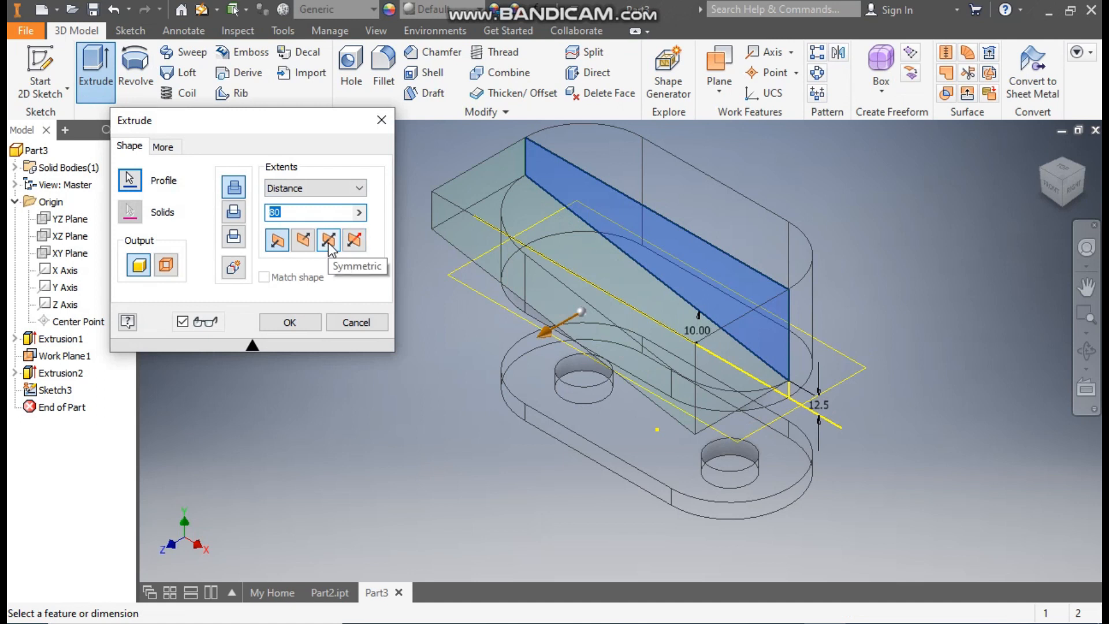
left_click(329, 241)
left_click(310, 186)
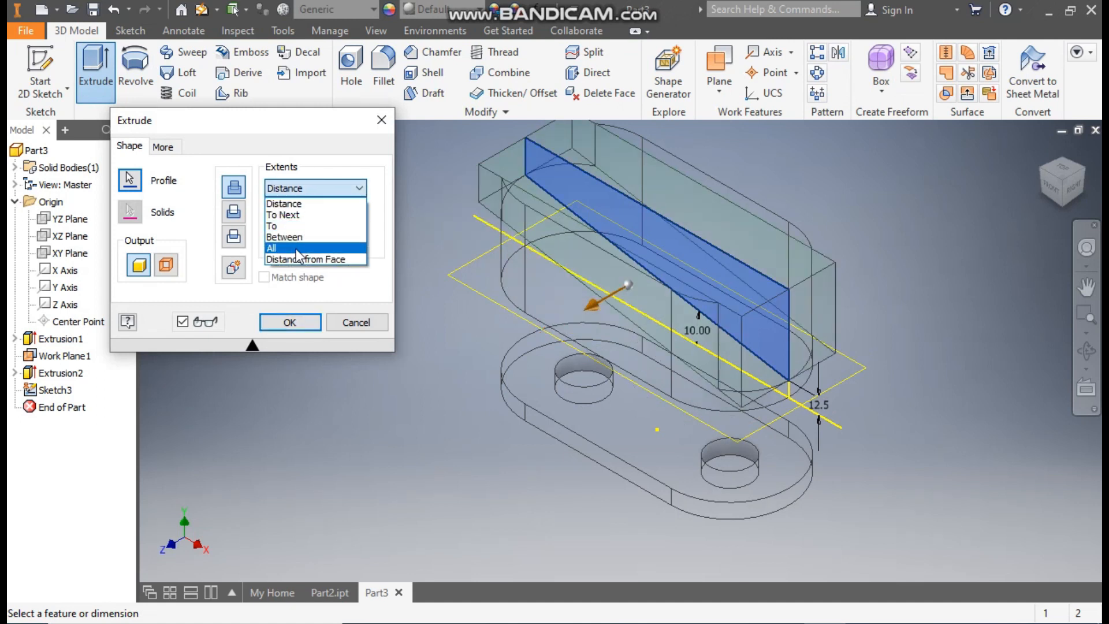
left_click(298, 248)
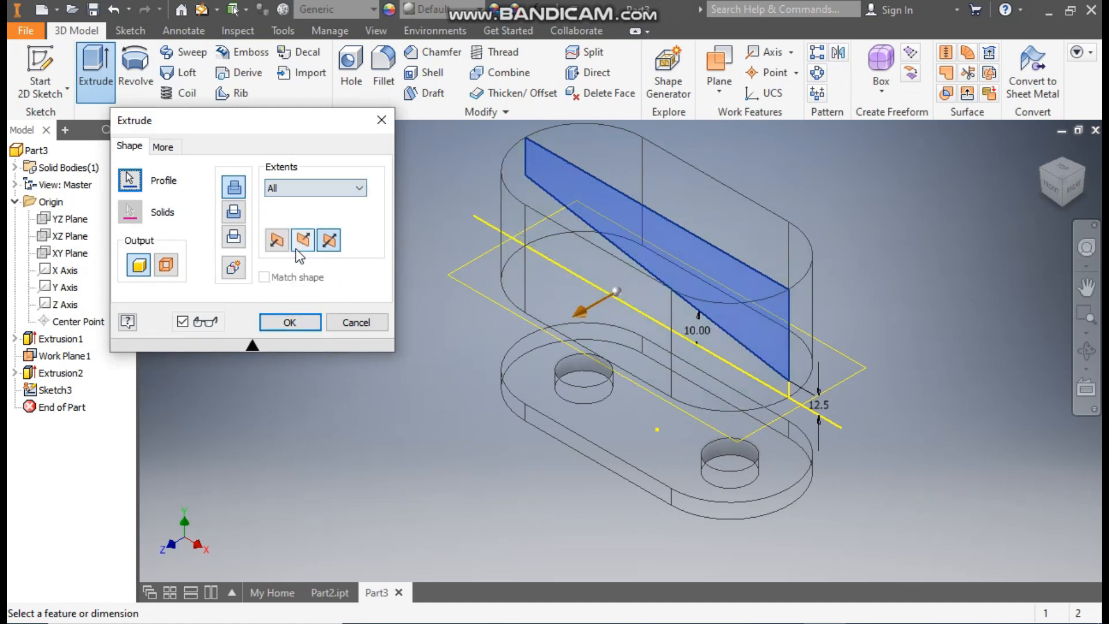
left_click(234, 215)
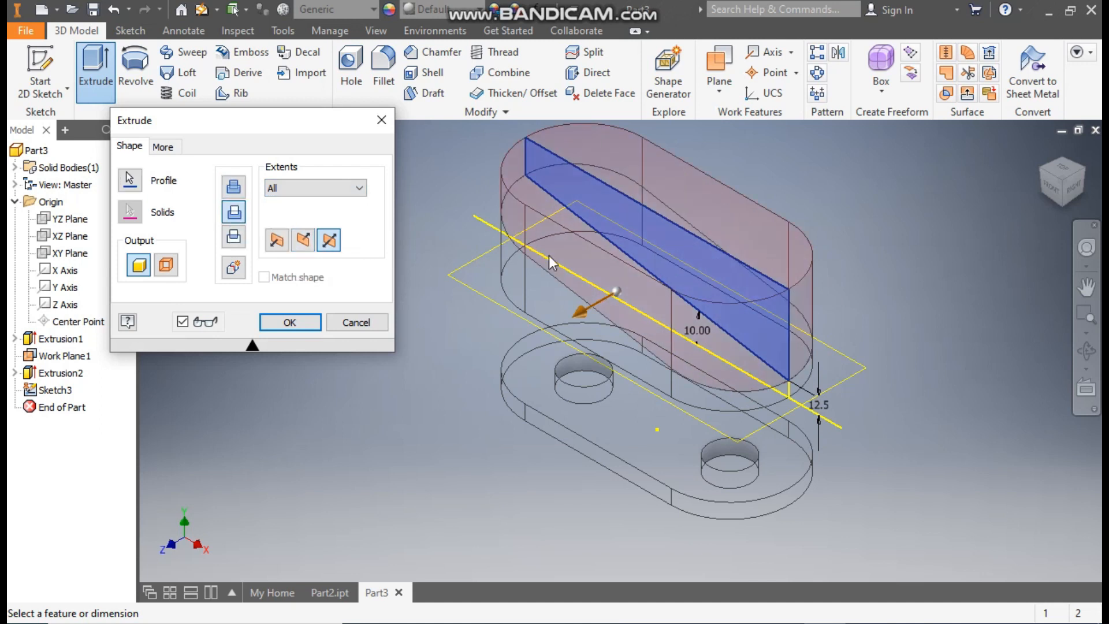
Set the visual style to Shaded with Edges and complete the sloped cut through the upper block.
left_click(376, 30)
left_click(213, 86)
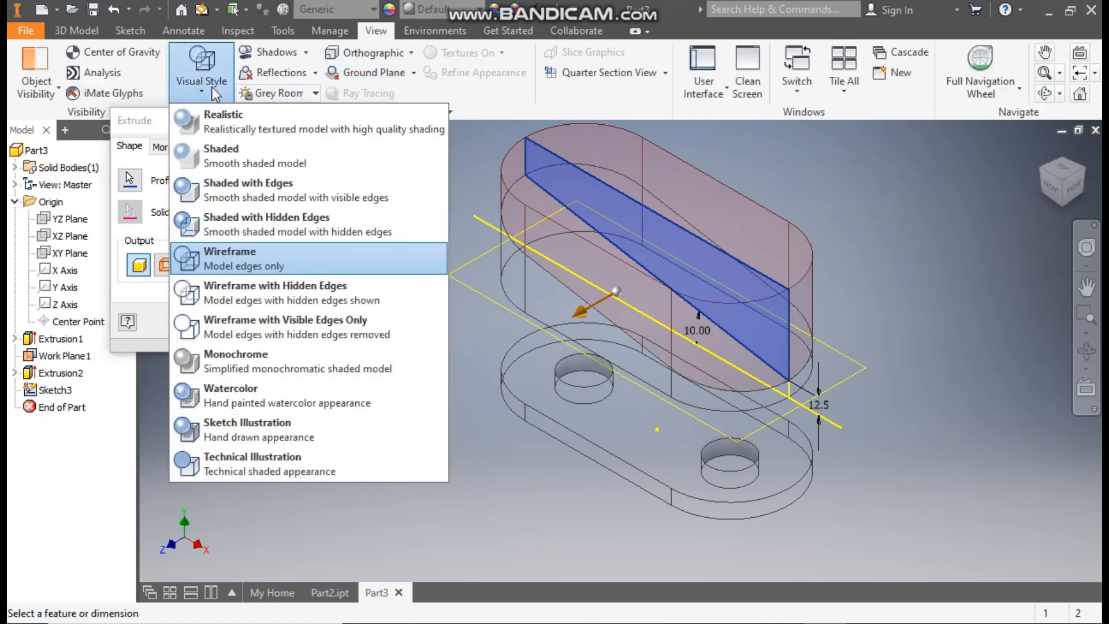
left_click(246, 181)
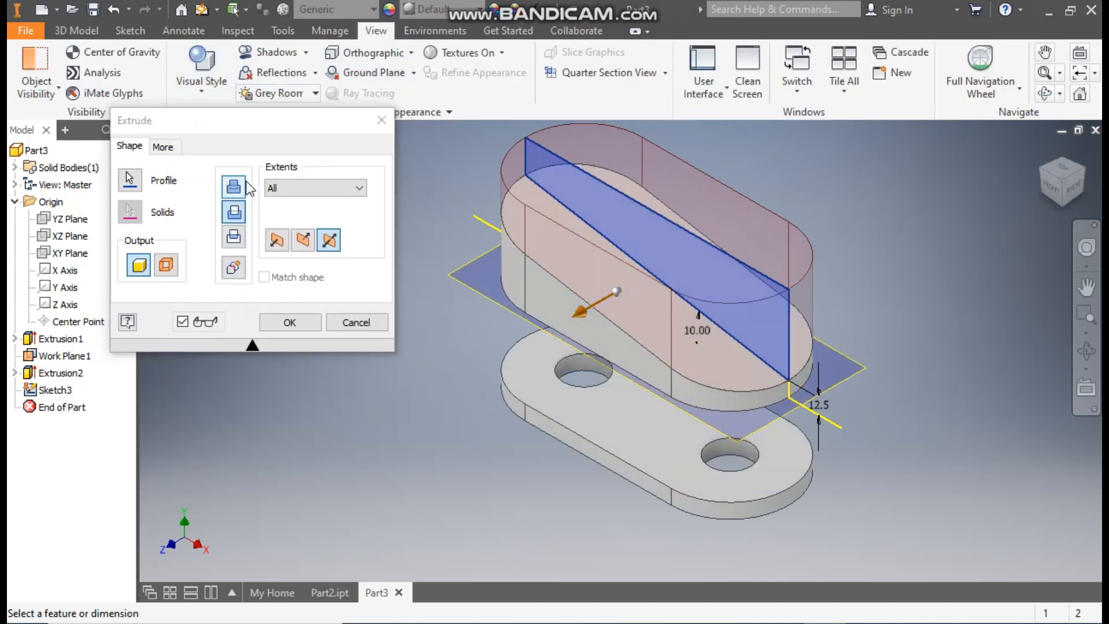
left_click(288, 322)
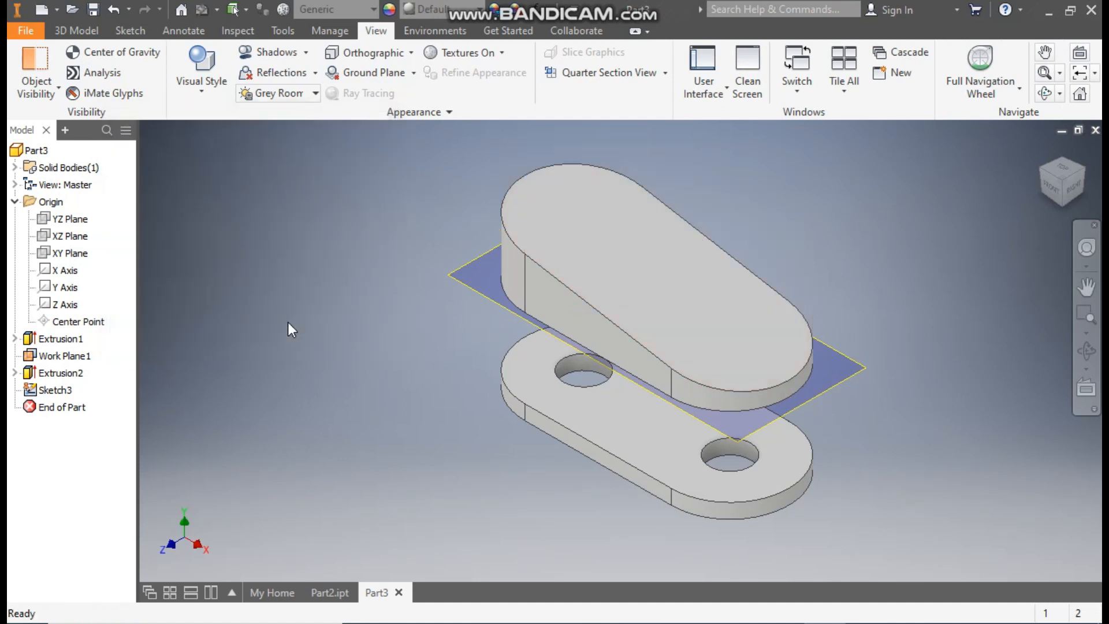
Start a sketch on the work plane beneath the upper block and check the finished Part2.ipt from the top for reference.
key("F2")
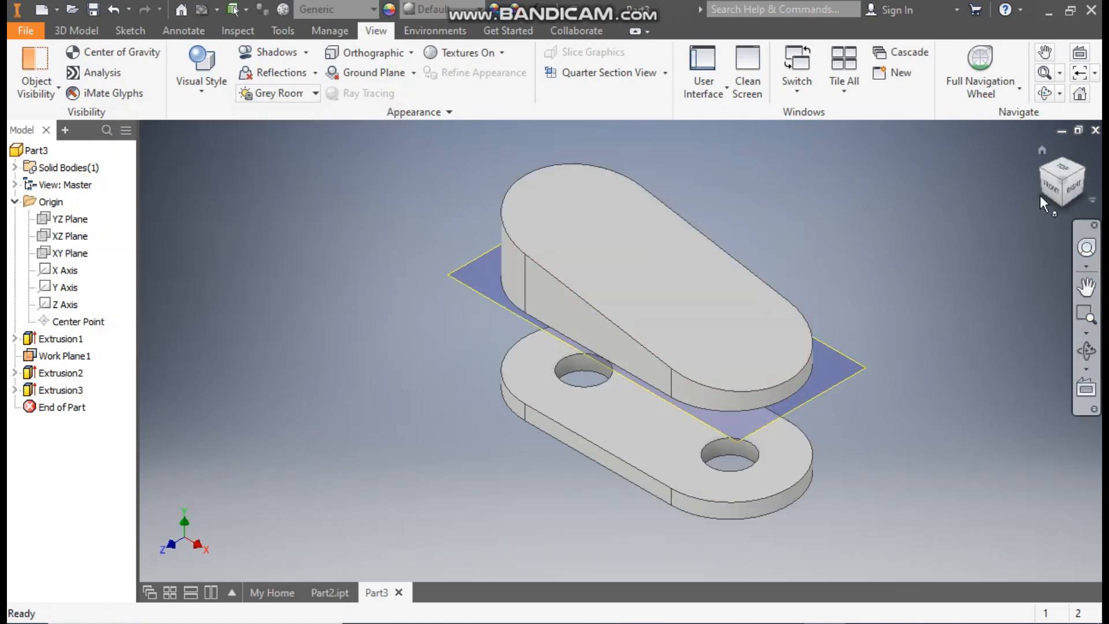
left_click(1048, 188)
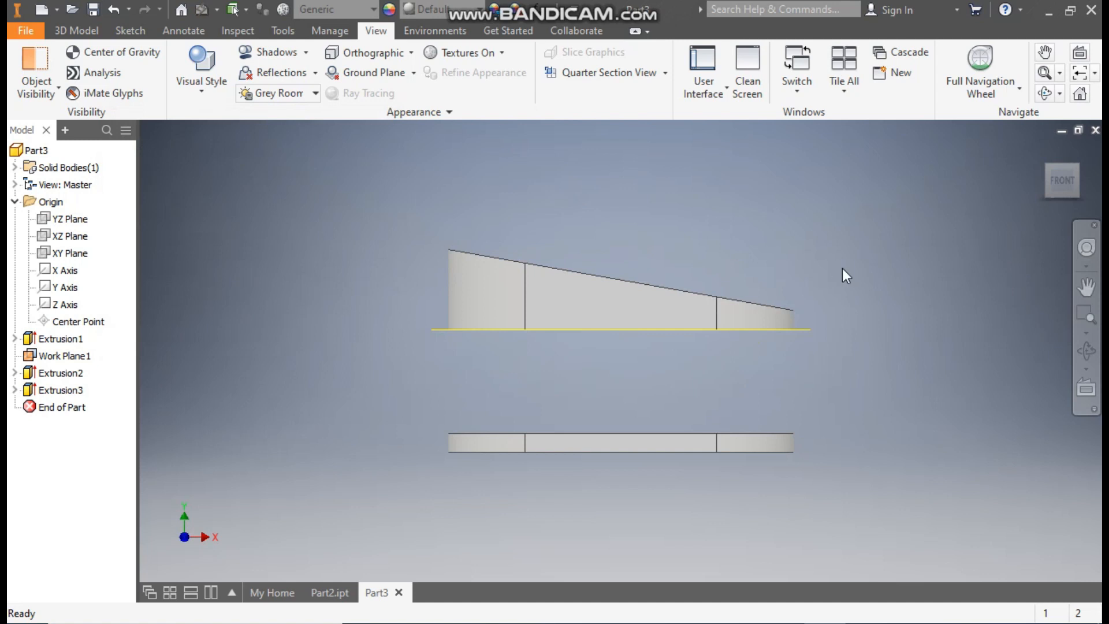
left_click(1044, 151)
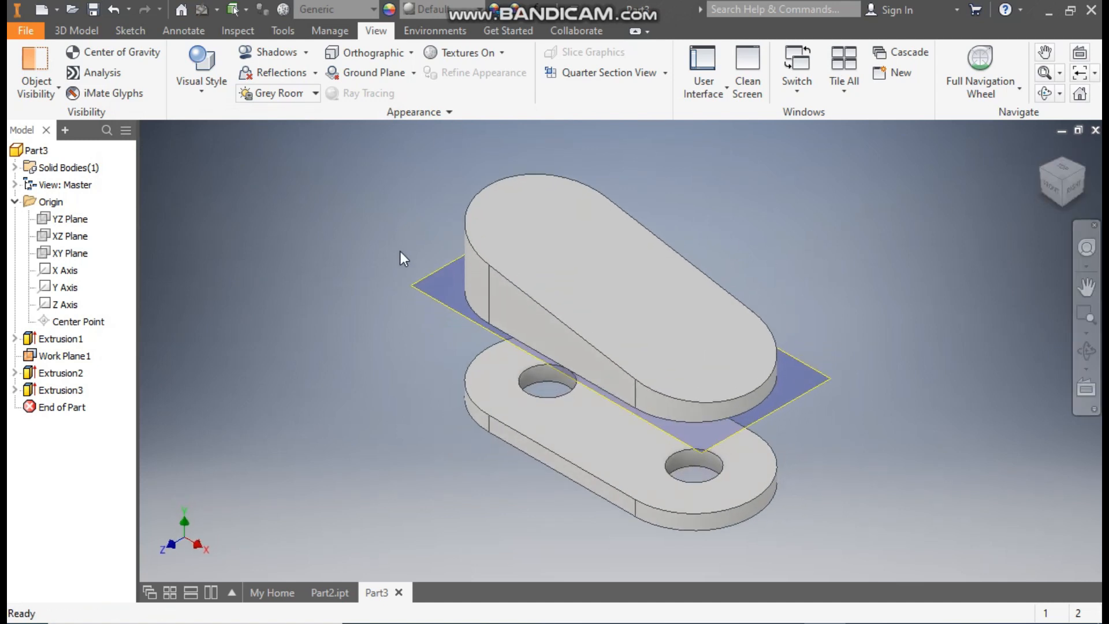
left_click(430, 293)
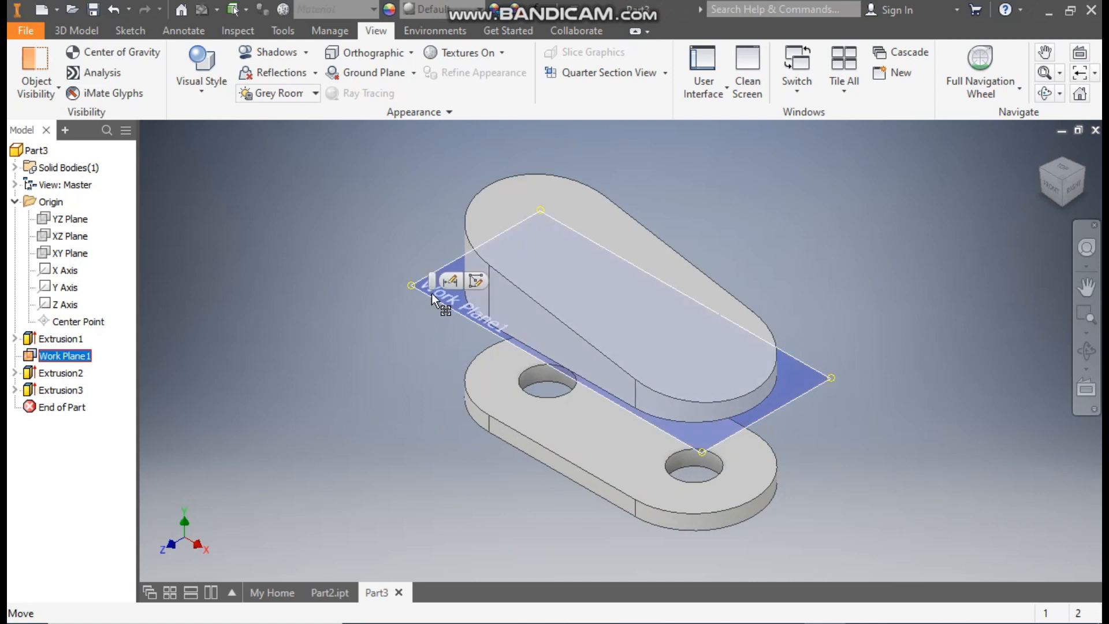
left_click(474, 280)
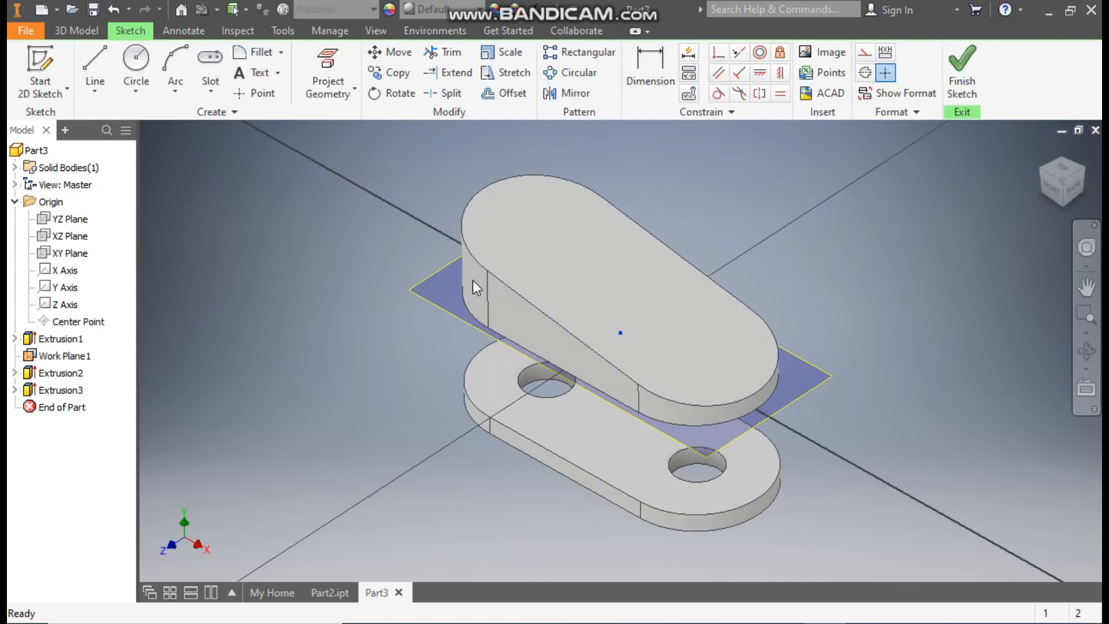
left_click(327, 592)
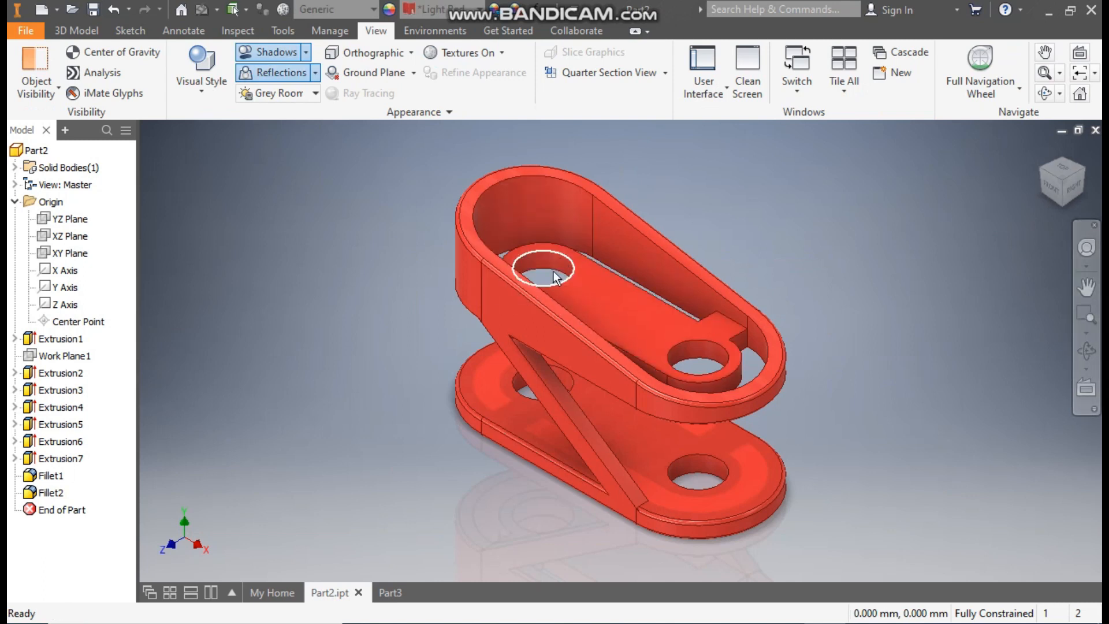
left_click(1061, 167)
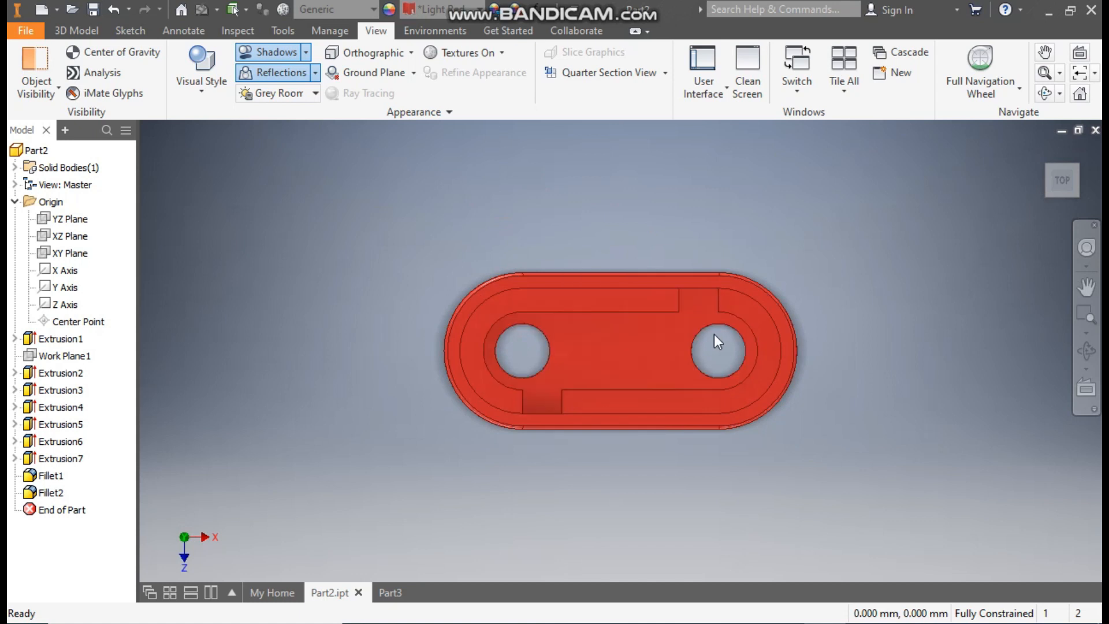
left_click(397, 595)
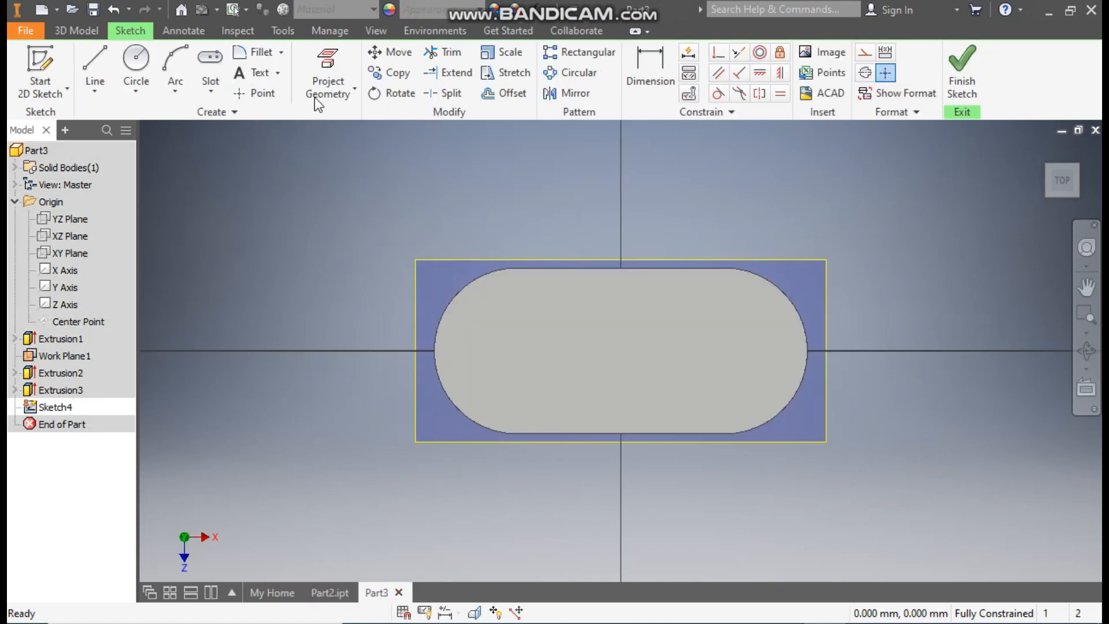
Switch the visual style to Wireframe and project the upper block's slot-shaped outline into the sketch.
left_click(373, 31)
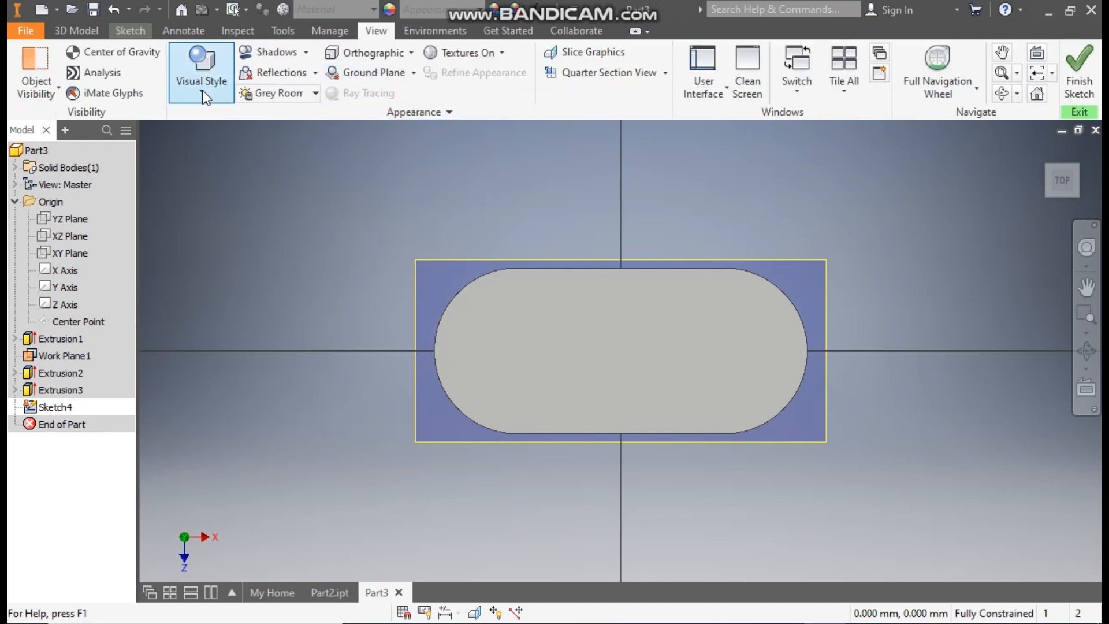
left_click(202, 90)
left_click(220, 254)
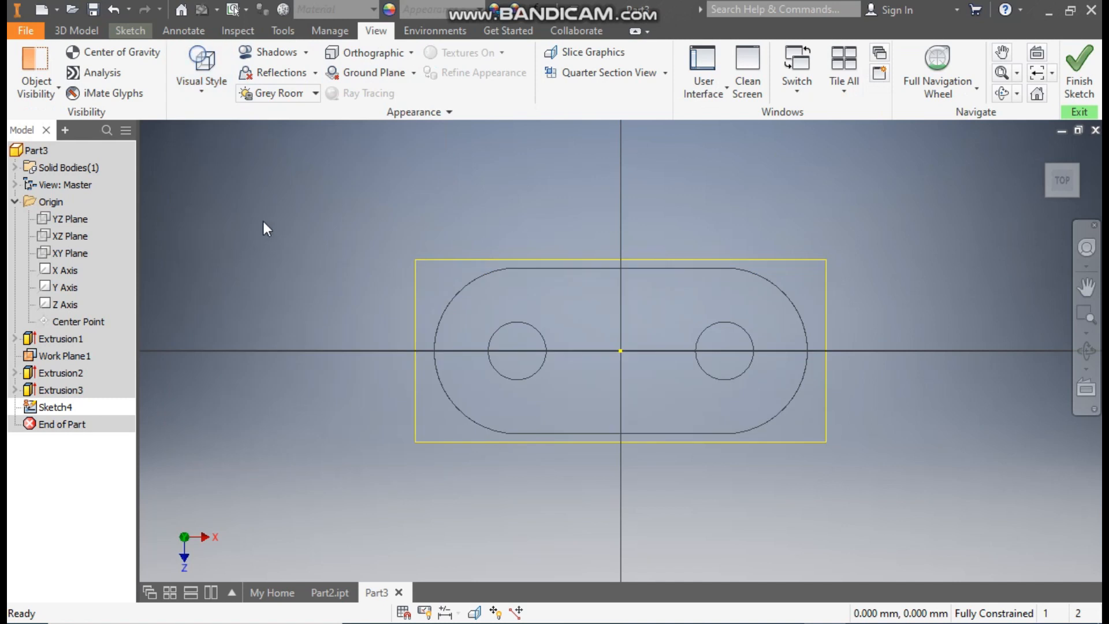
left_click(128, 31)
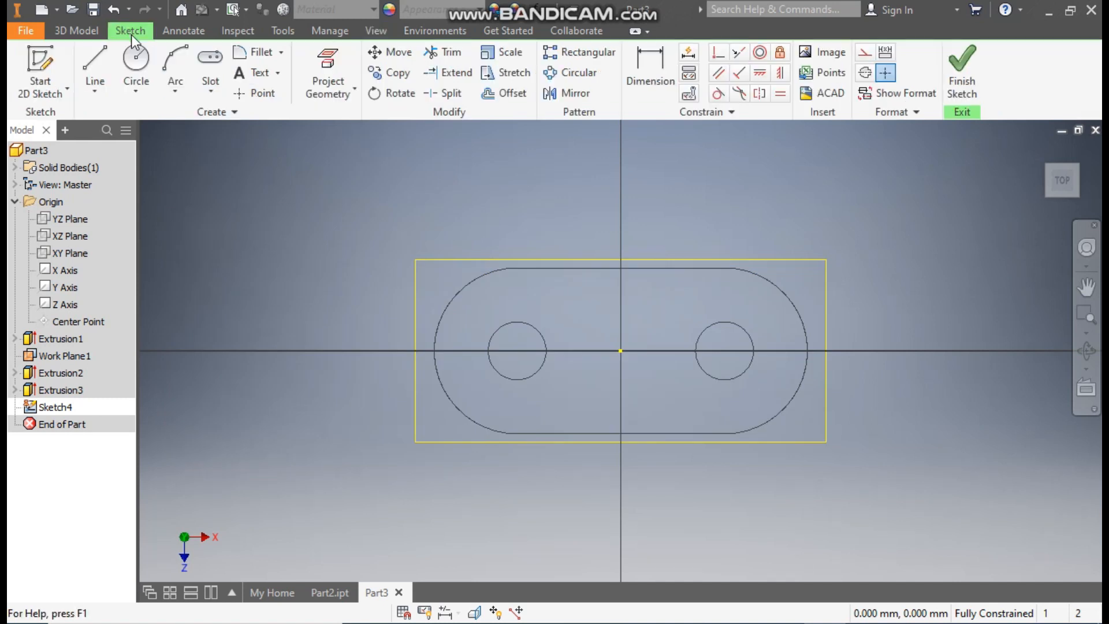
left_click(340, 59)
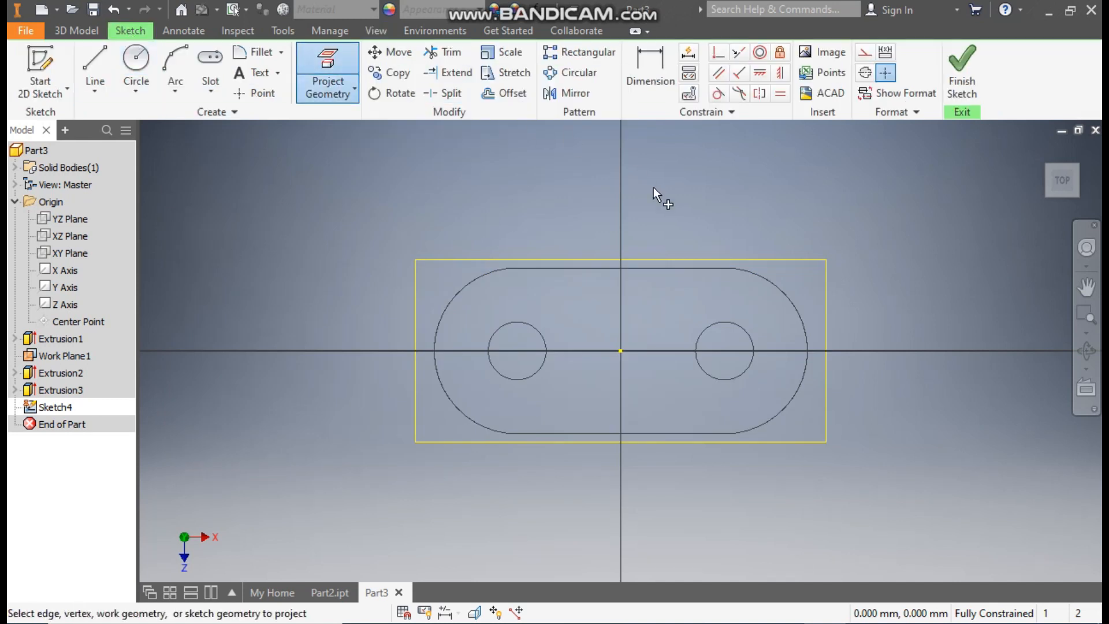
left_click(481, 276)
left_click(535, 432)
left_click(748, 430)
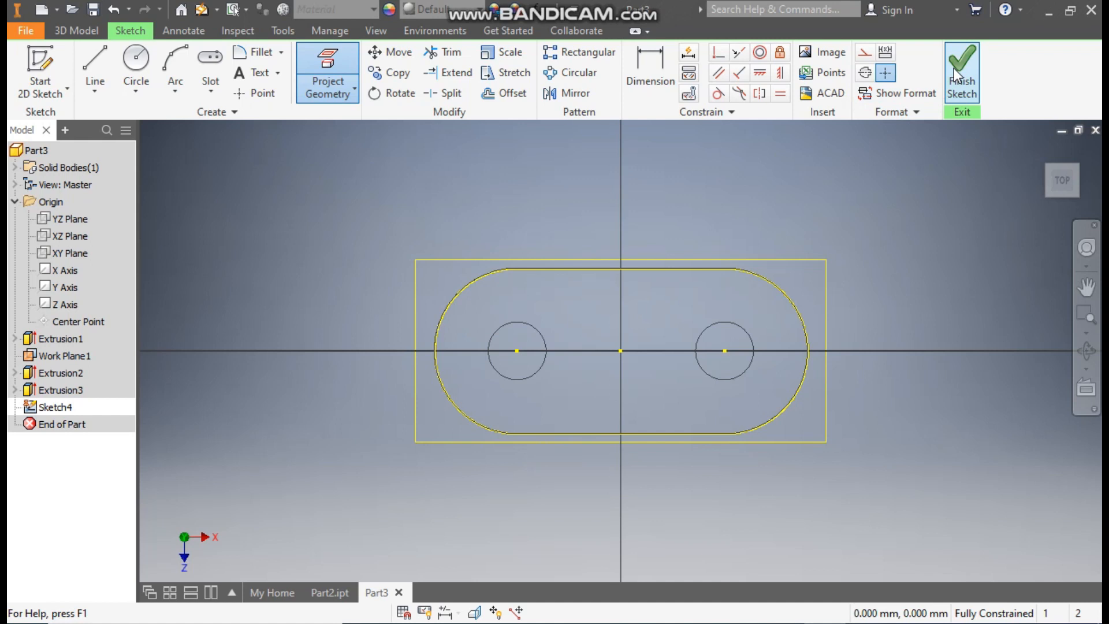
Offset the projected slot outline 10 mm inward.
left_click(525, 95)
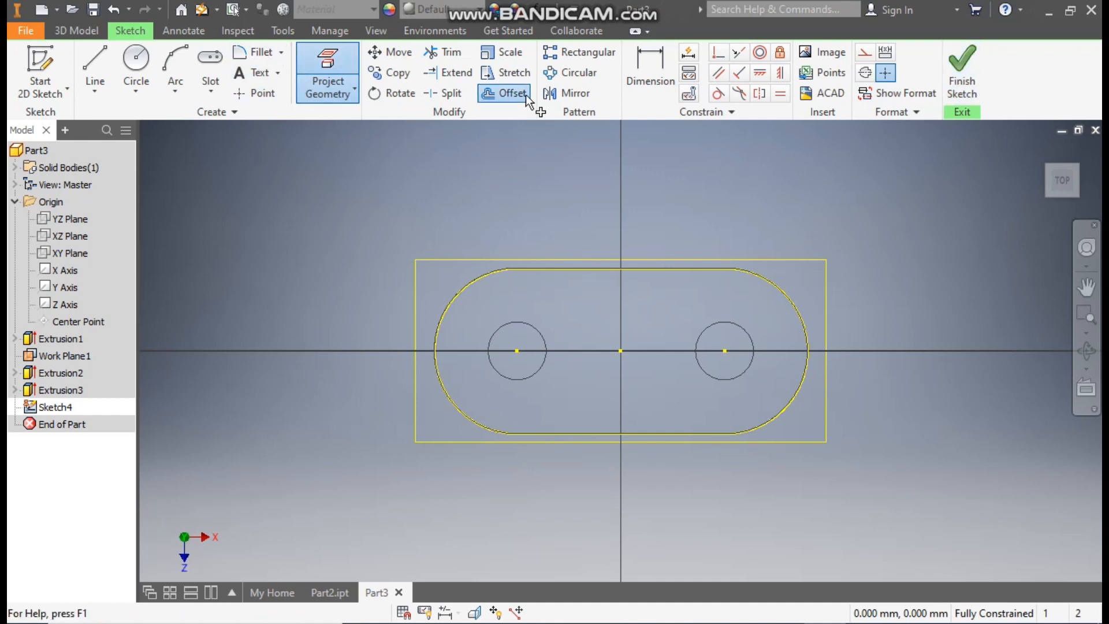
left_click(529, 95)
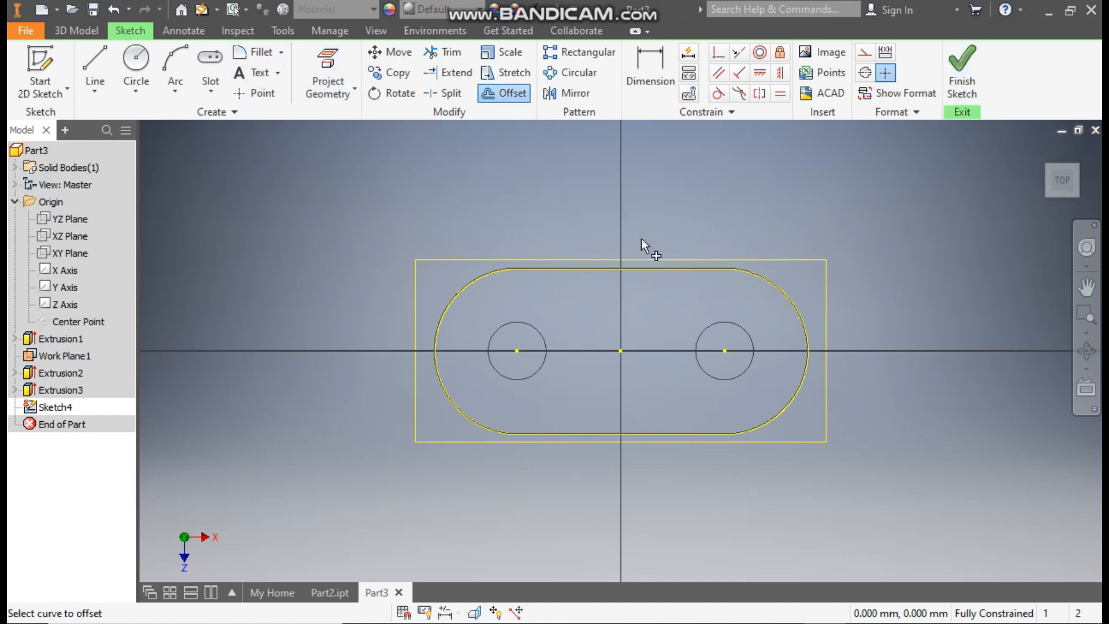
left_click(609, 268)
left_click(609, 266)
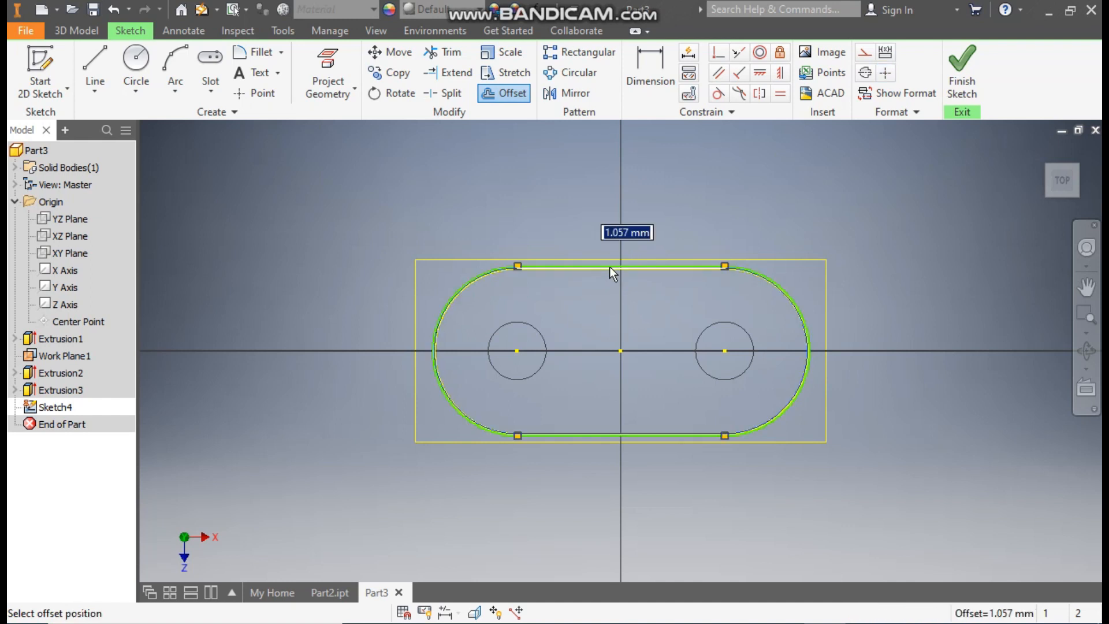
type("10")
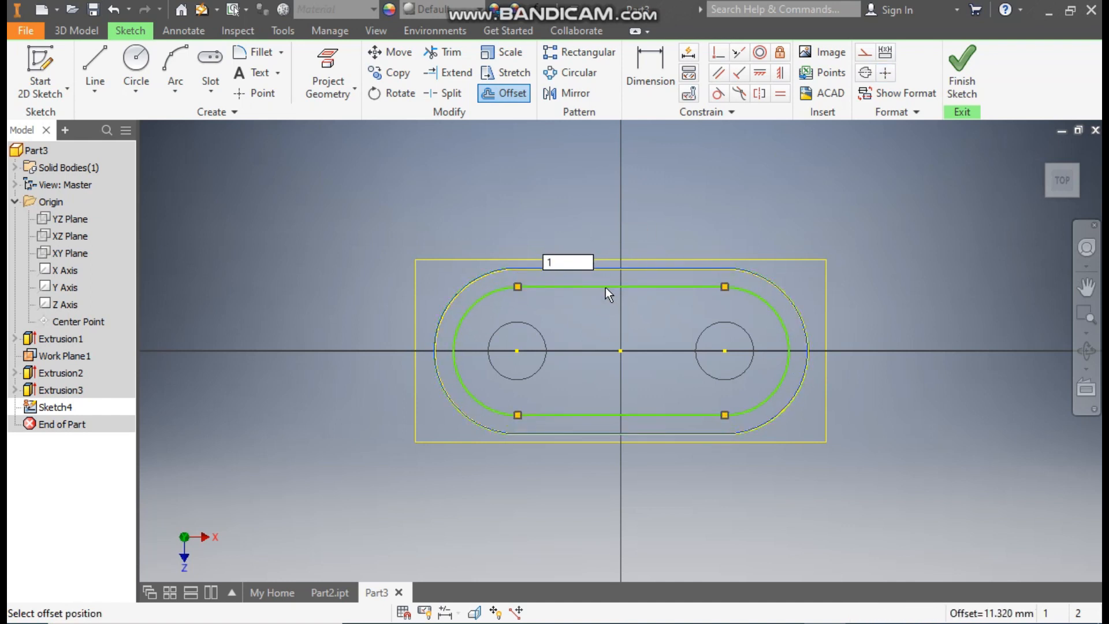
key("Return")
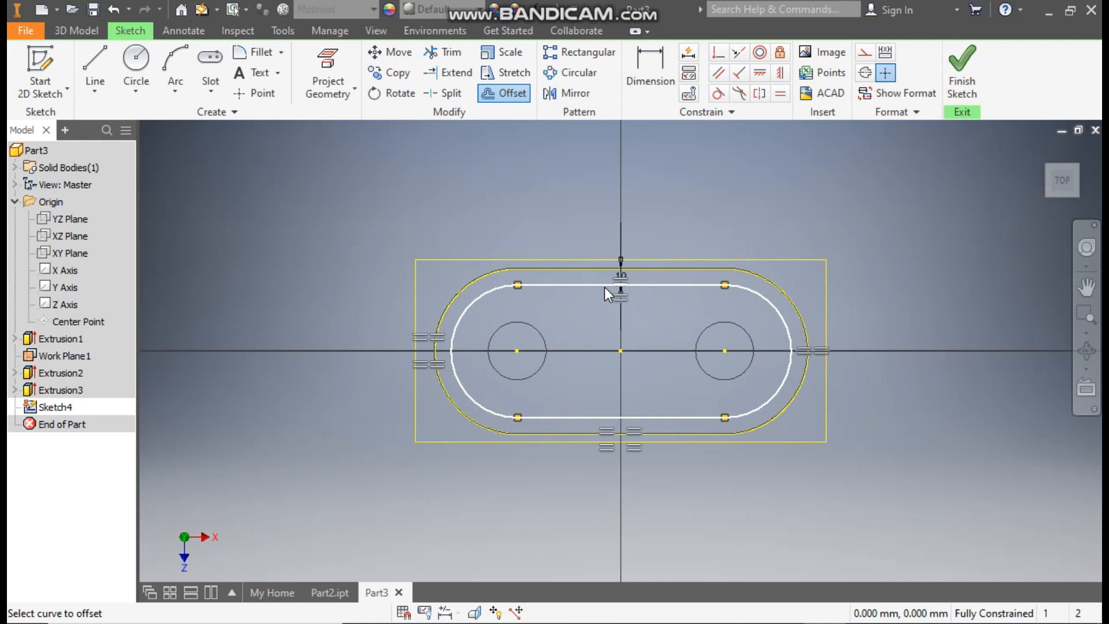
key("Escape")
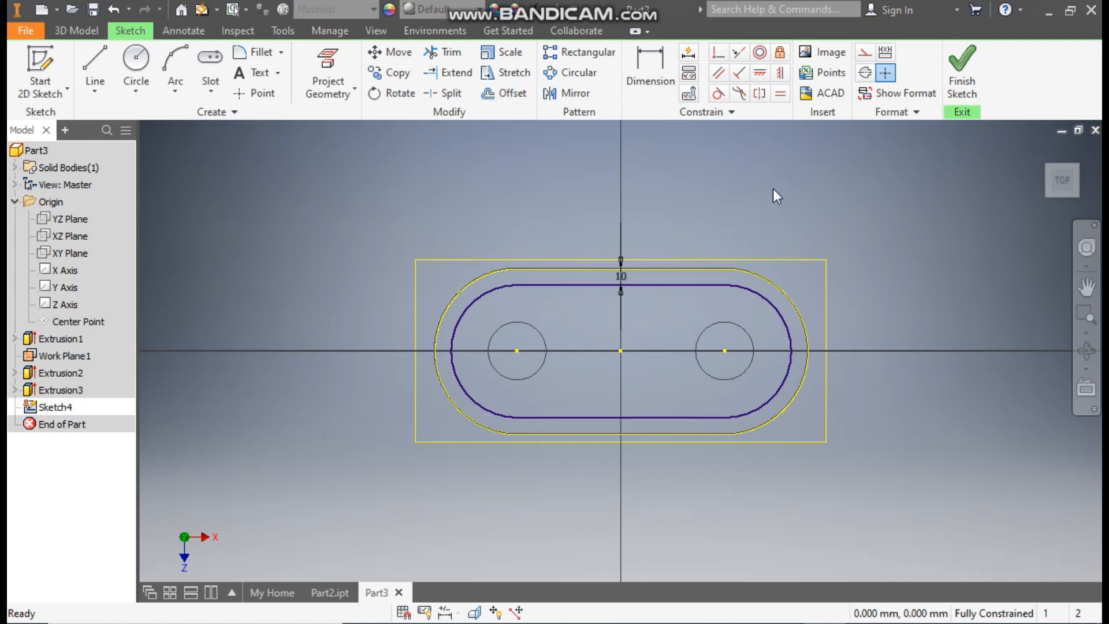
Cut the inner slot profile 80 mm upward through the upper block, with the visual style set to Shaded with Edges.
left_click(90, 29)
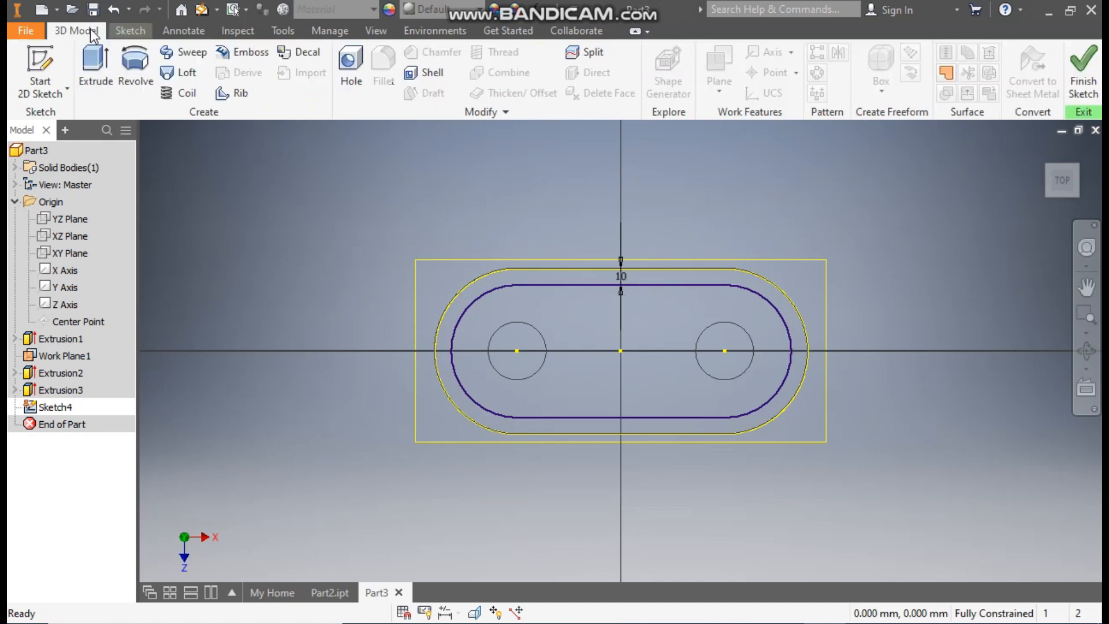
left_click(92, 64)
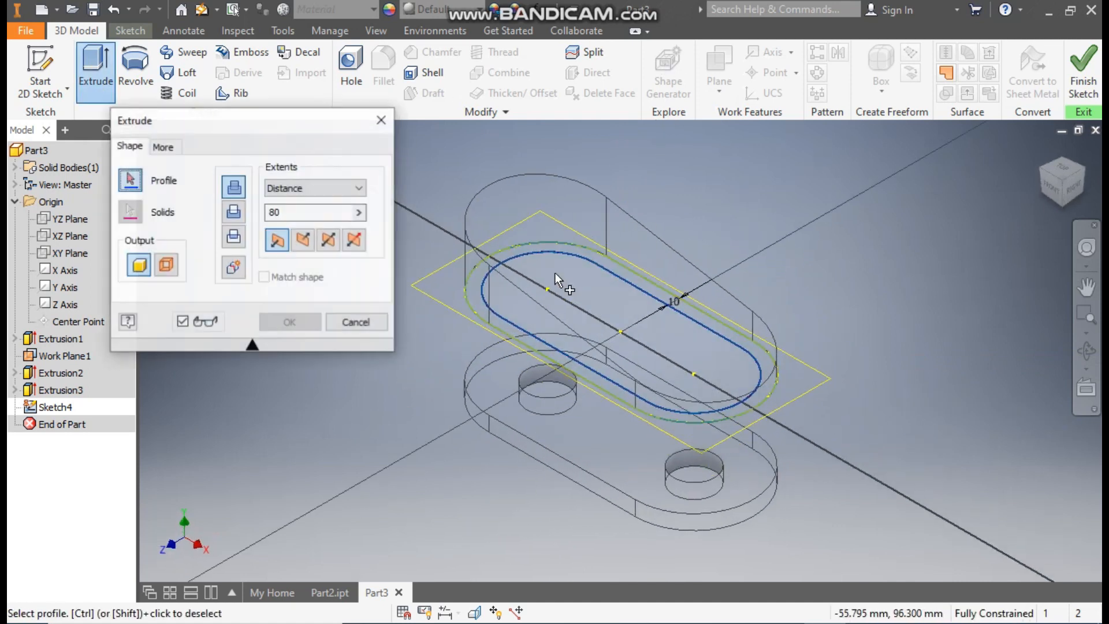
left_click(577, 278)
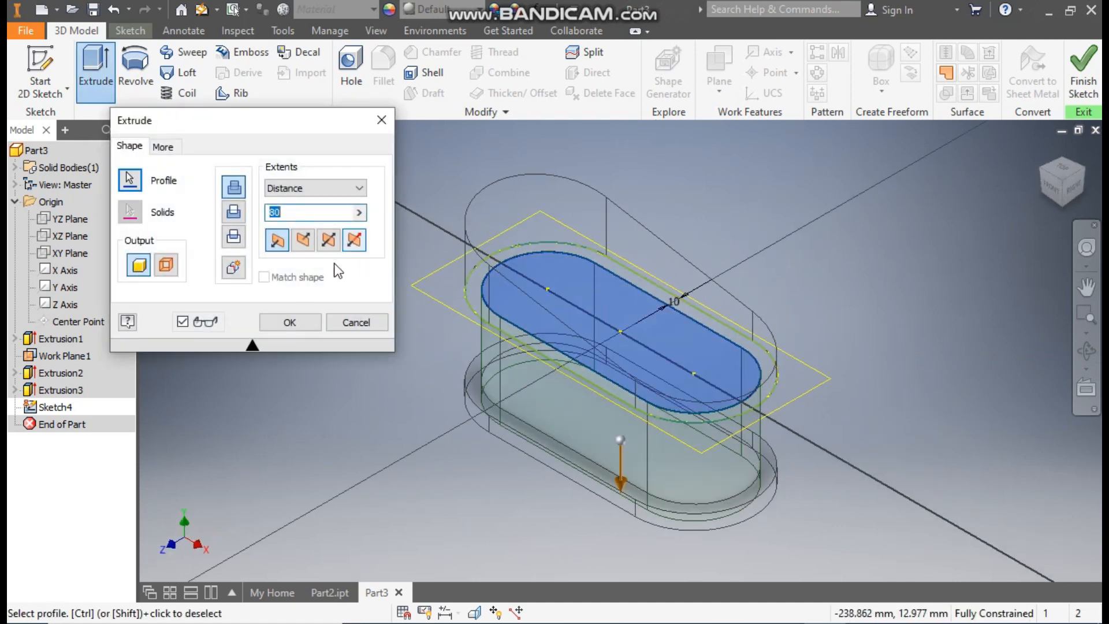
left_click(303, 243)
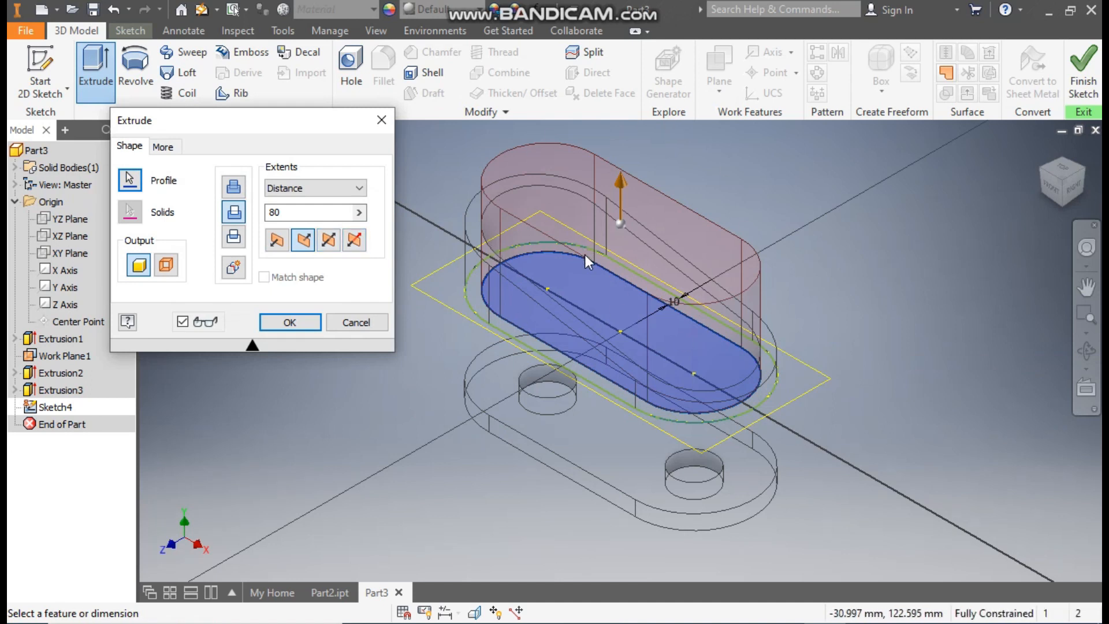
left_click(386, 32)
left_click(187, 82)
left_click(235, 191)
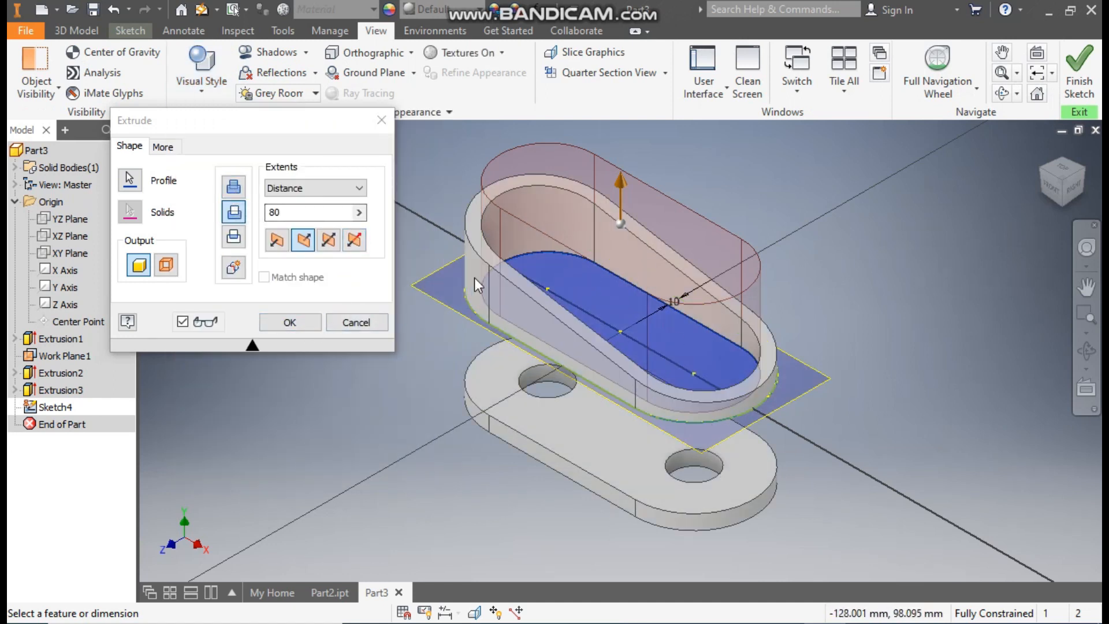
left_click(302, 323)
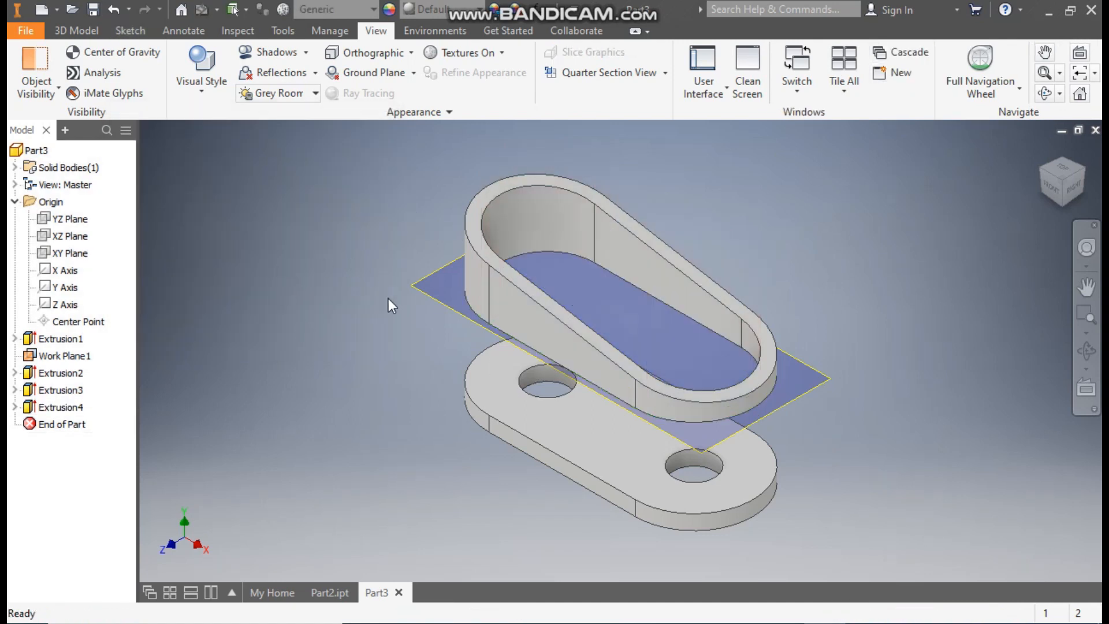
Start another sketch on the work plane and draw a center-to-center slot between the centers of the block's rounded ends.
left_click(426, 292)
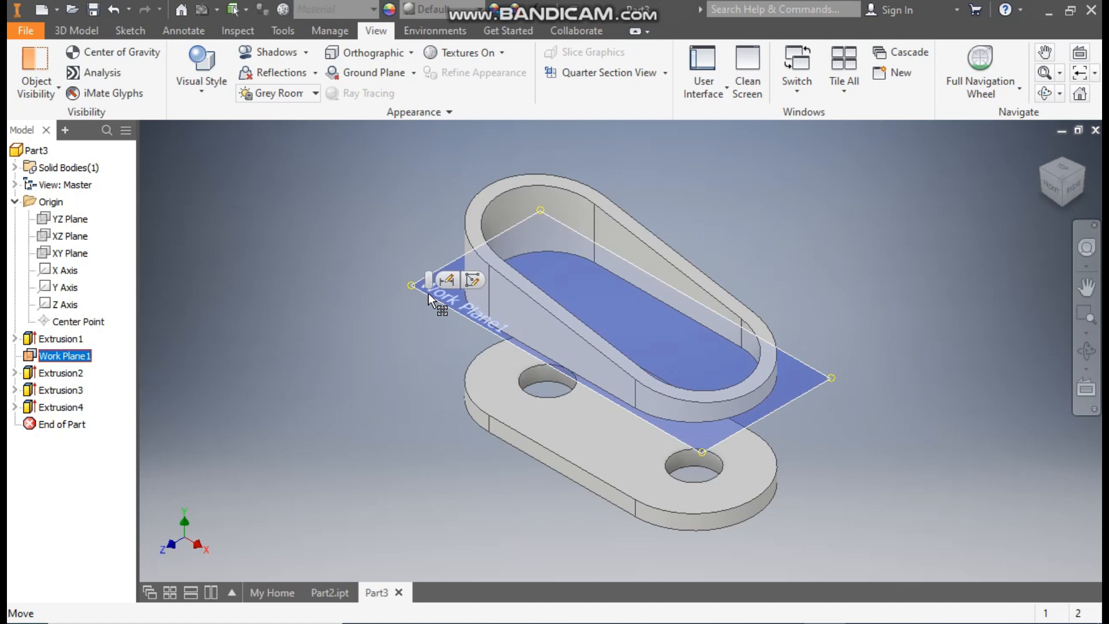
left_click(446, 280)
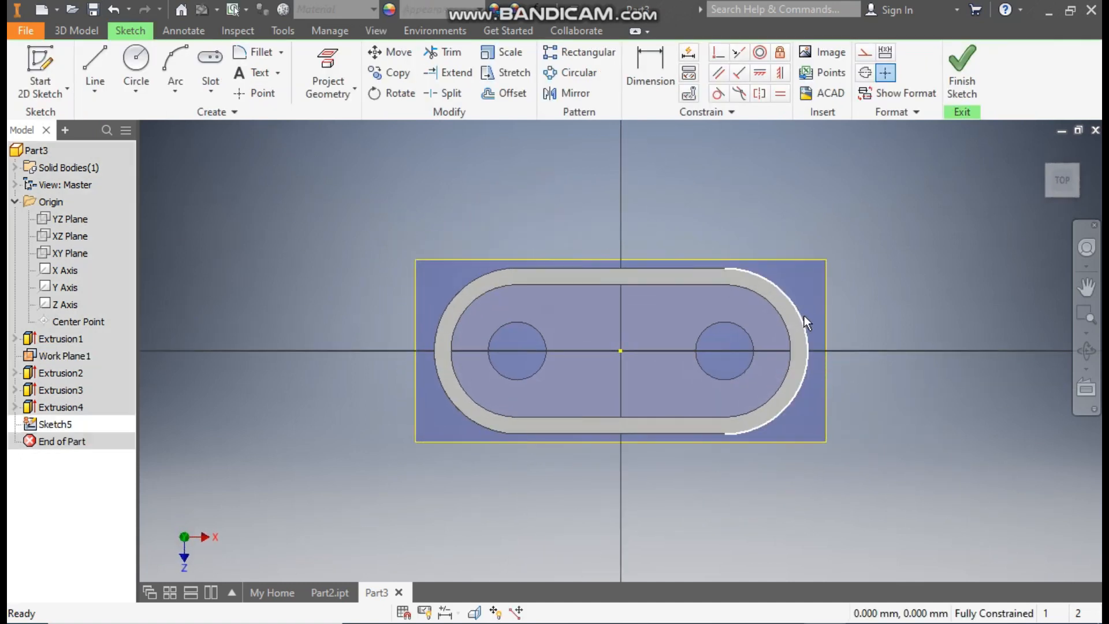
left_click(206, 90)
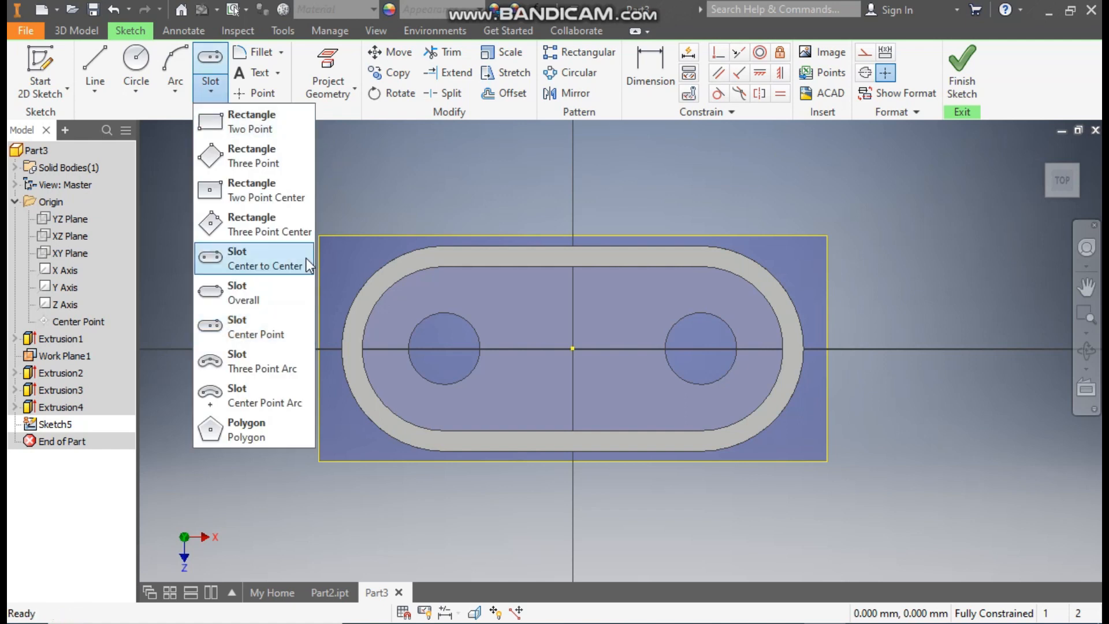
left_click(241, 264)
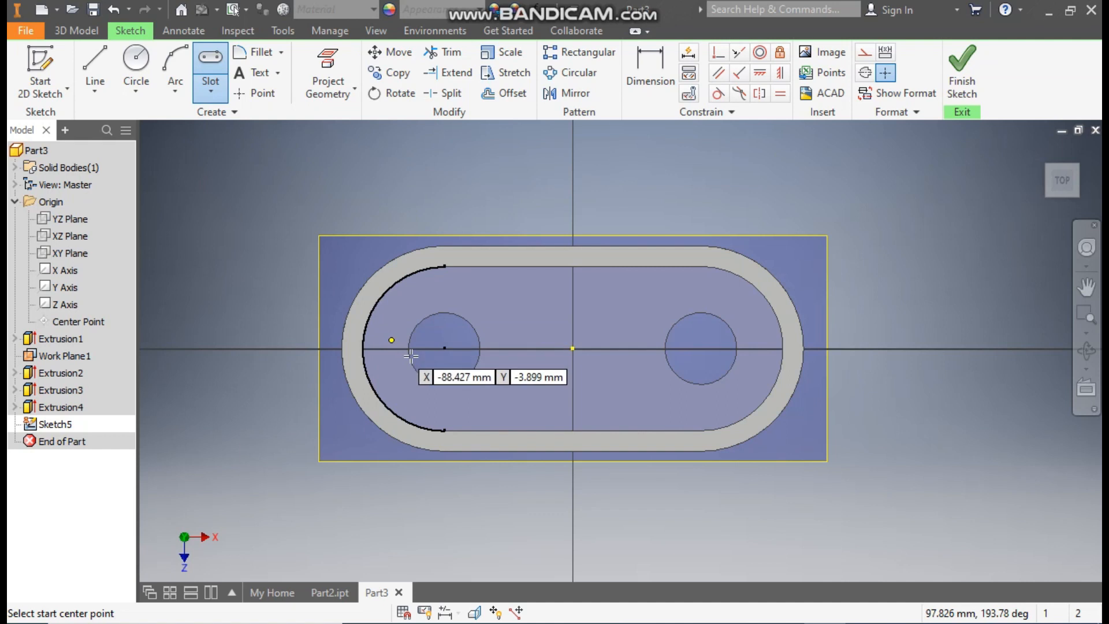
left_click(444, 348)
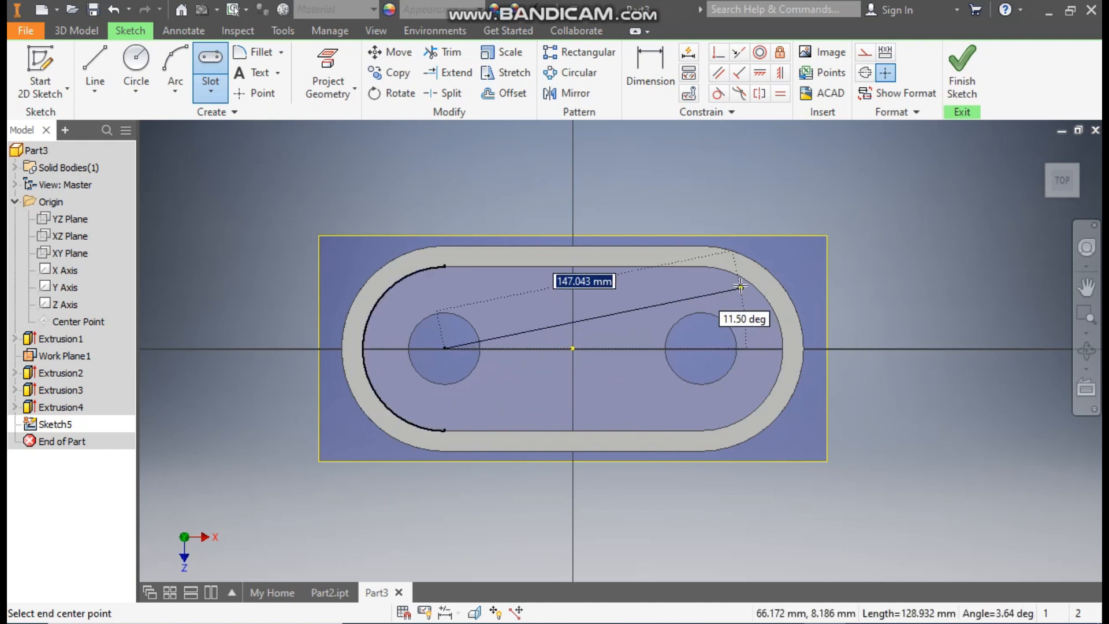
left_click(701, 349)
left_click(737, 393)
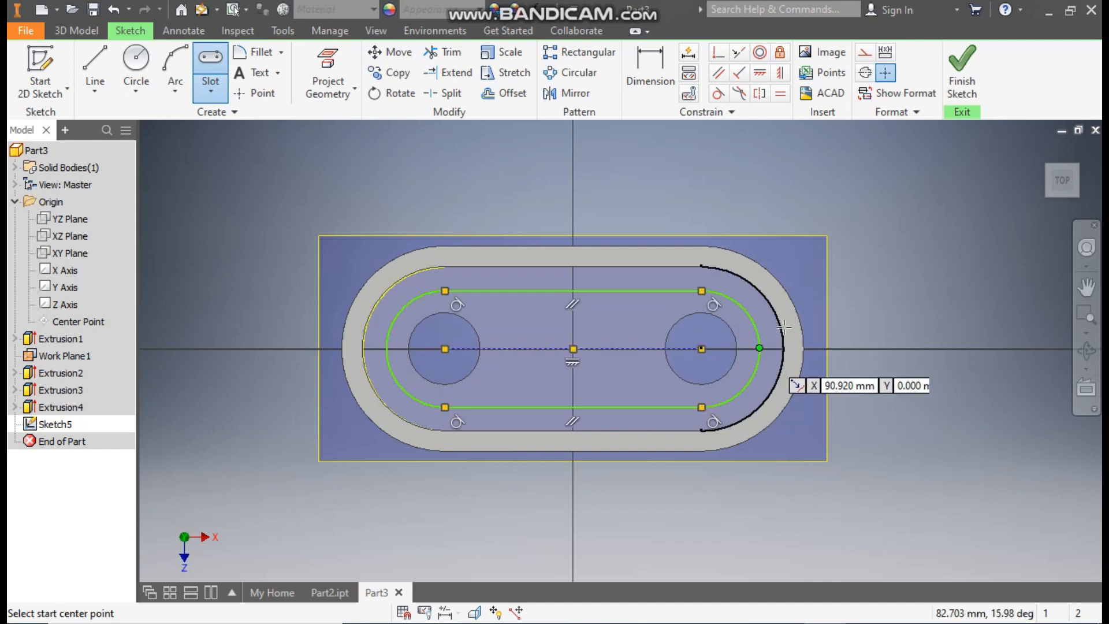
Dimension the new slot's end radius as 25 mm.
left_click(649, 75)
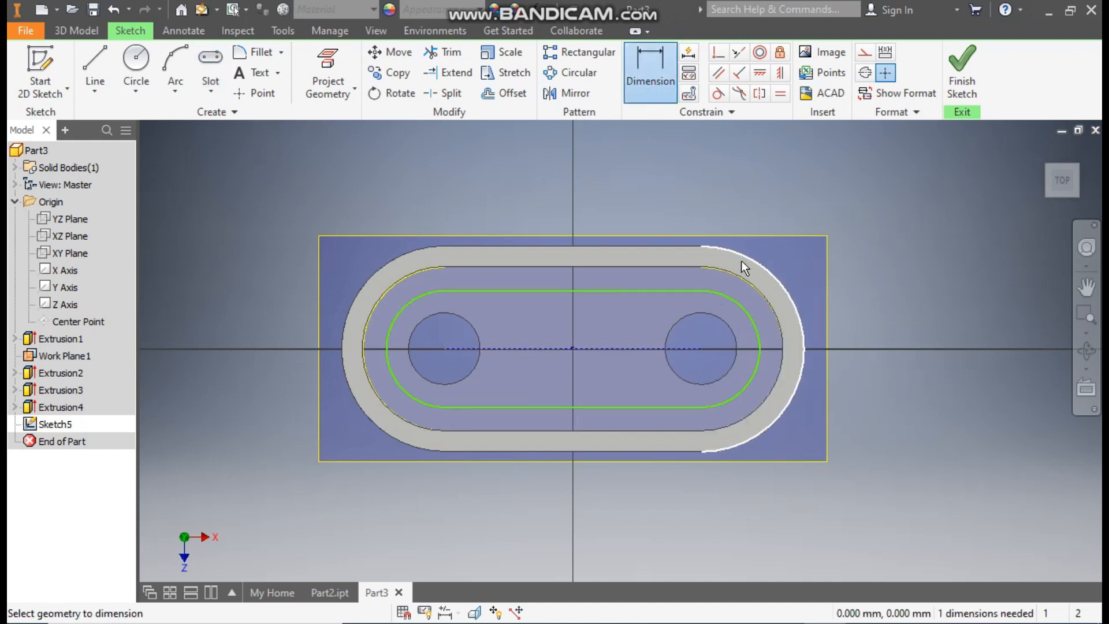
left_click(736, 302)
left_click(854, 201)
type("25")
key("Return")
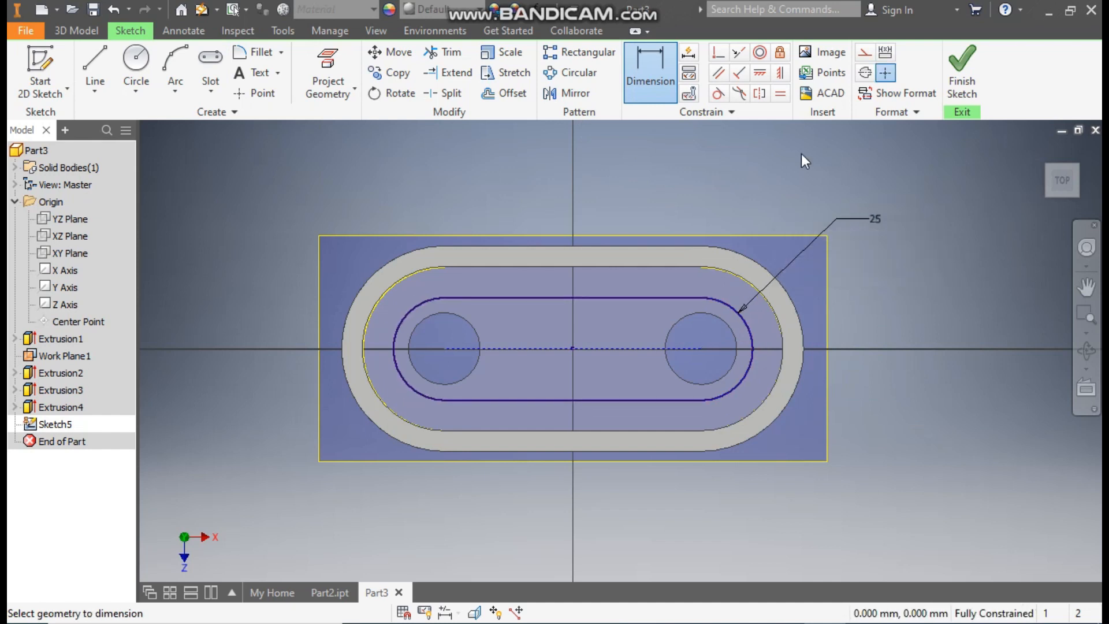
Draw two small two-point rectangles bridging the slot and the cavity wall, one at the upper-right tangent point and one at the lower-left.
left_click(212, 87)
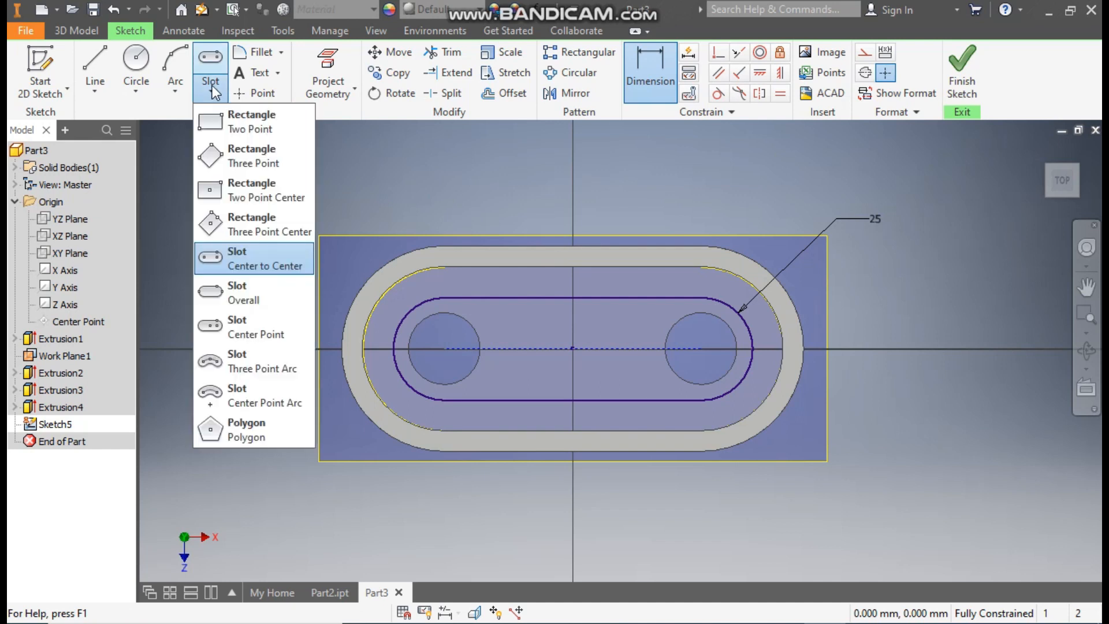
left_click(231, 122)
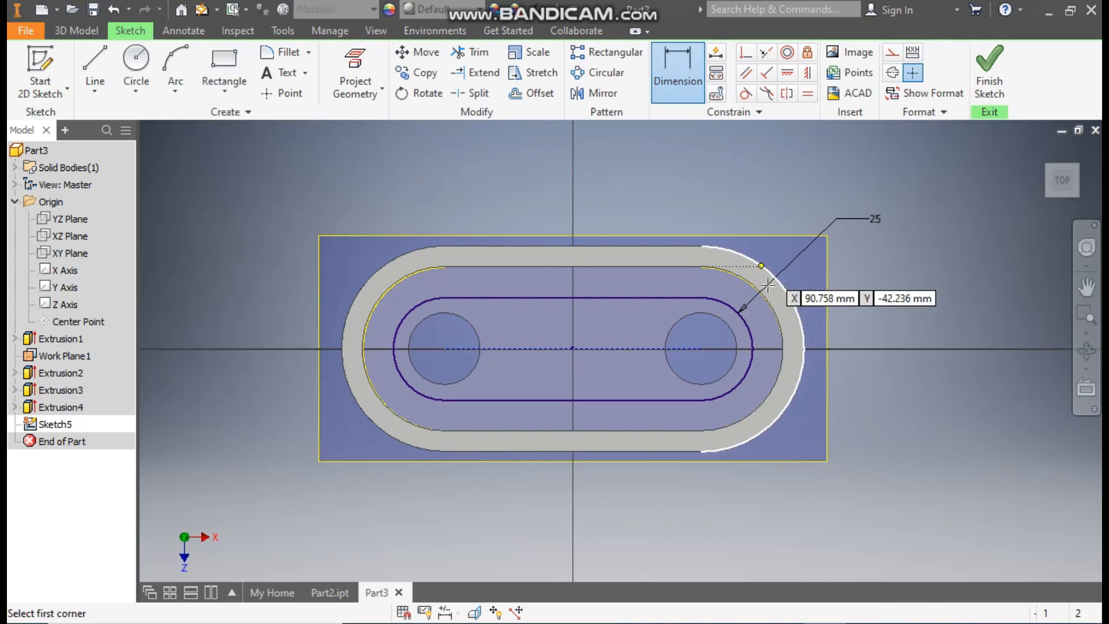
left_click(703, 297)
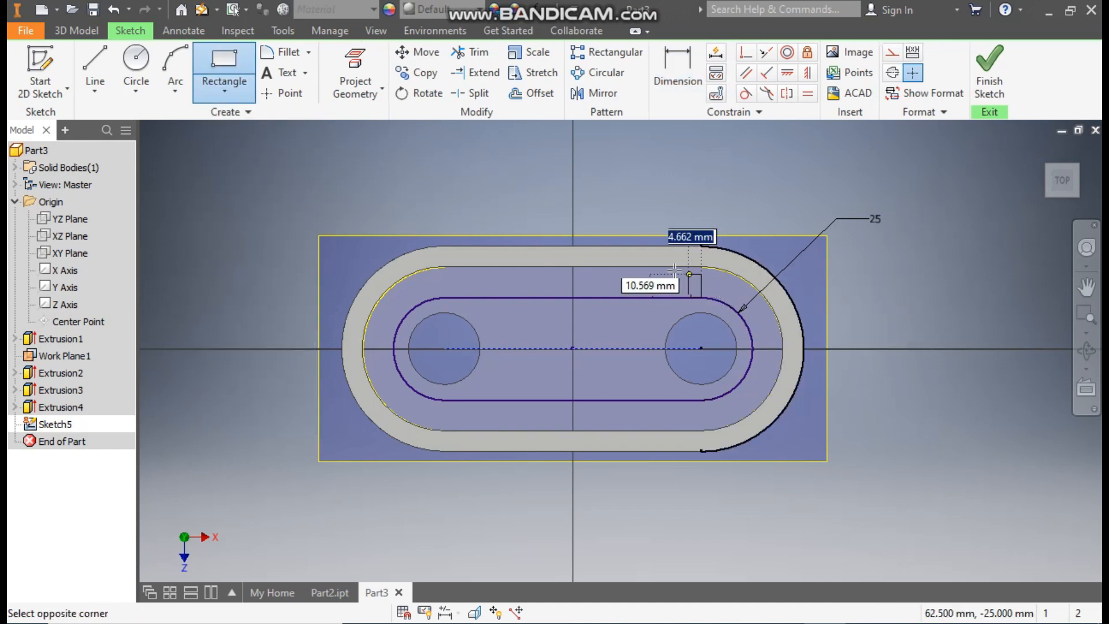
left_click(655, 265)
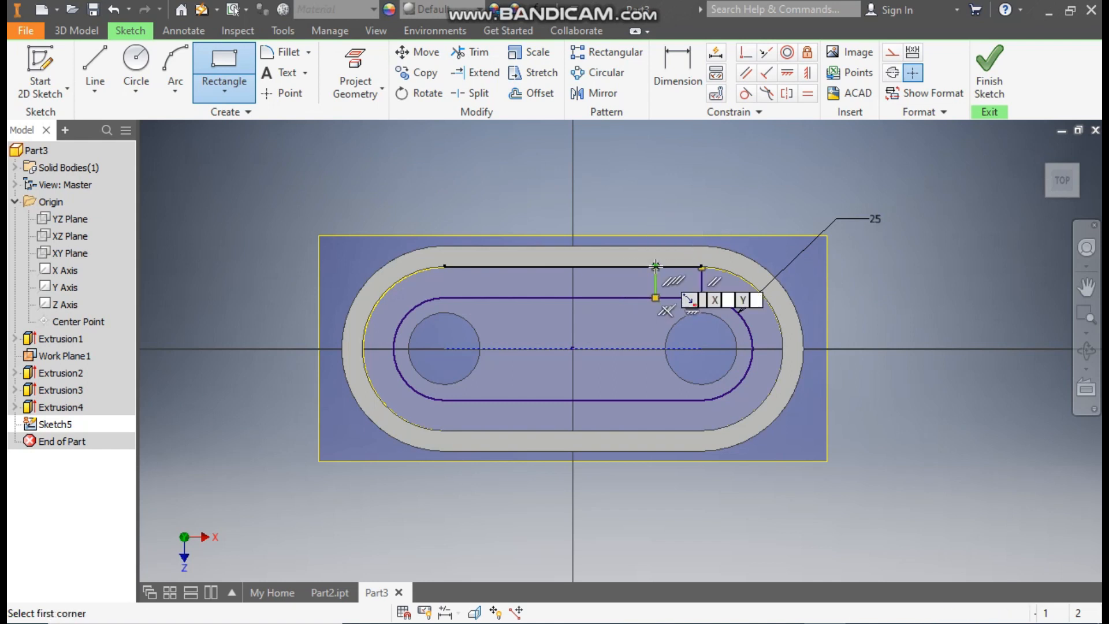
left_click(443, 398)
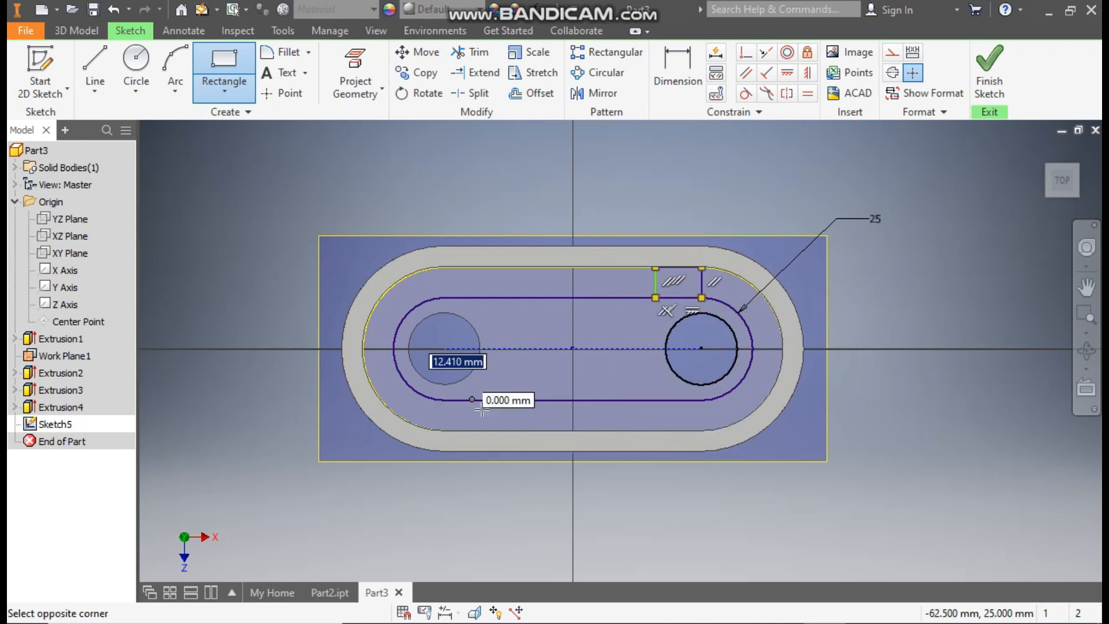
left_click(491, 430)
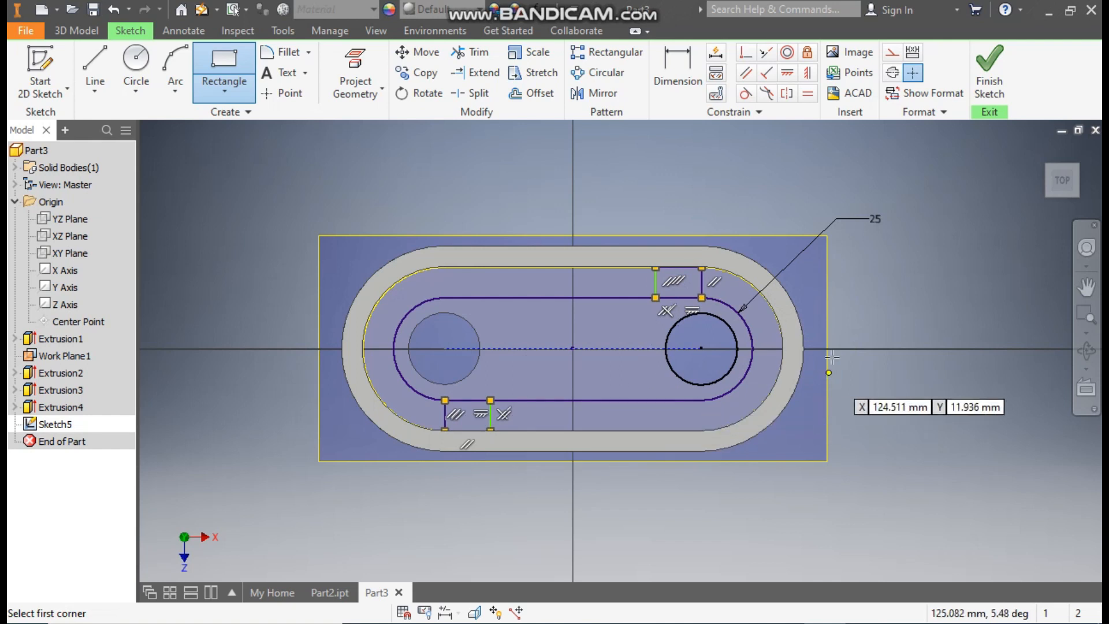
Dimension the width of the upper-right connecting rectangle as 25 mm.
left_click(677, 75)
left_click(655, 283)
left_click(681, 216)
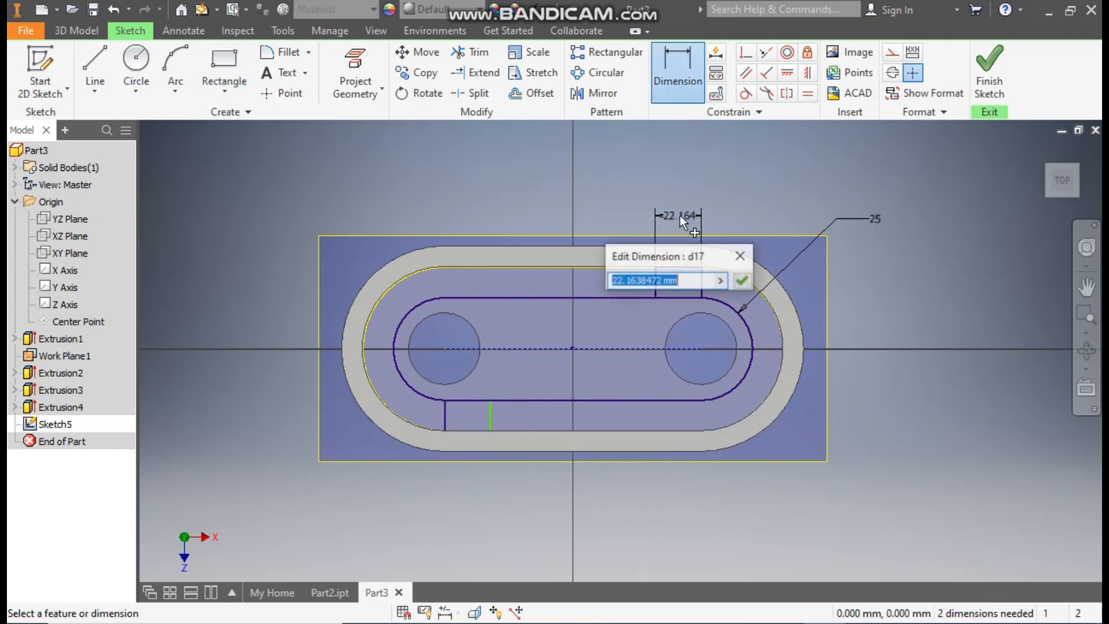
type("25")
key("Return")
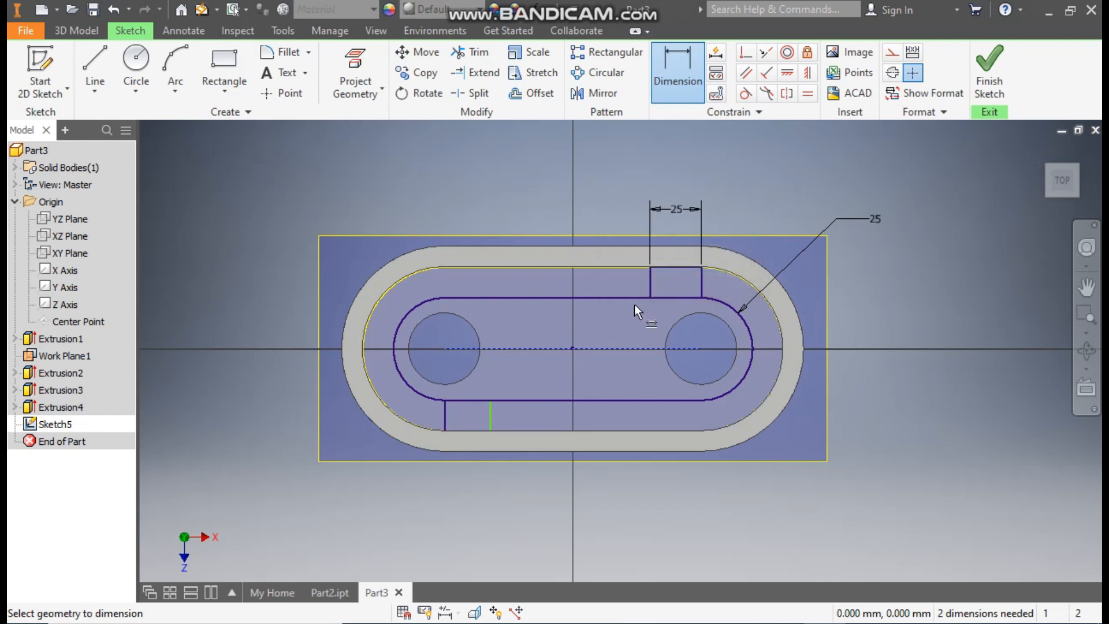
Dimension the width of the lower-left connecting rectangle as 25 mm and finish the sketch.
left_click(490, 417)
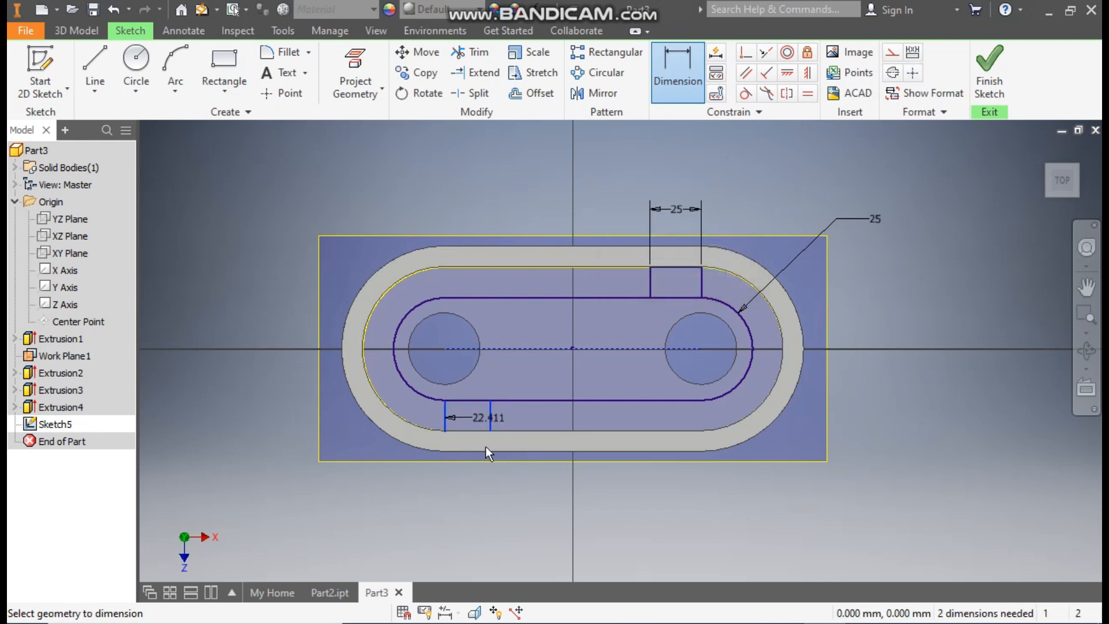
left_click(484, 488)
type("25")
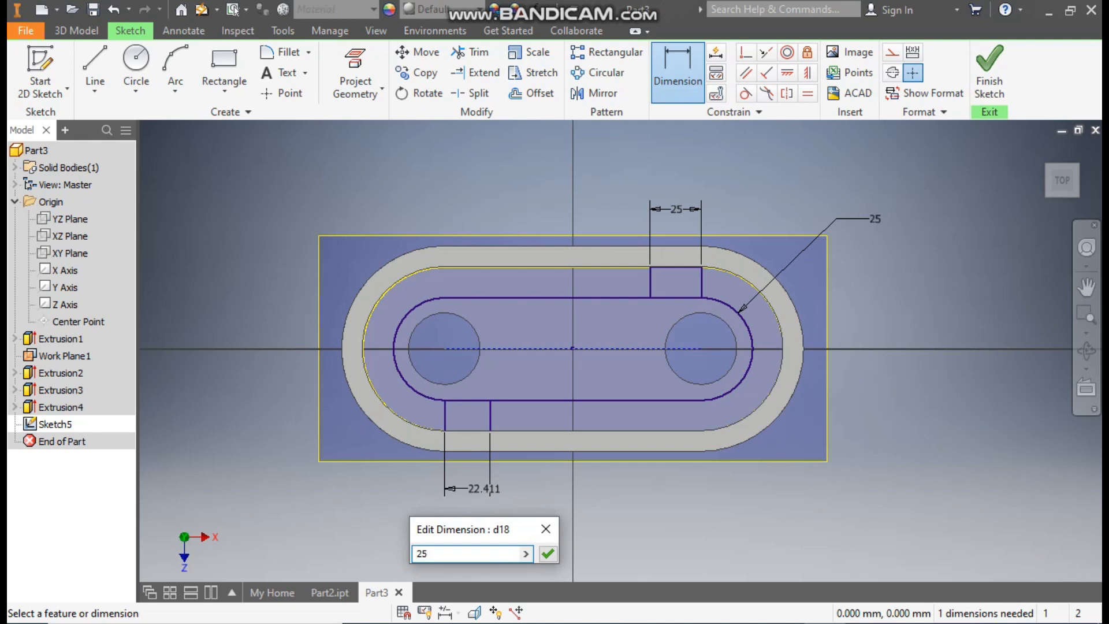
key("Return")
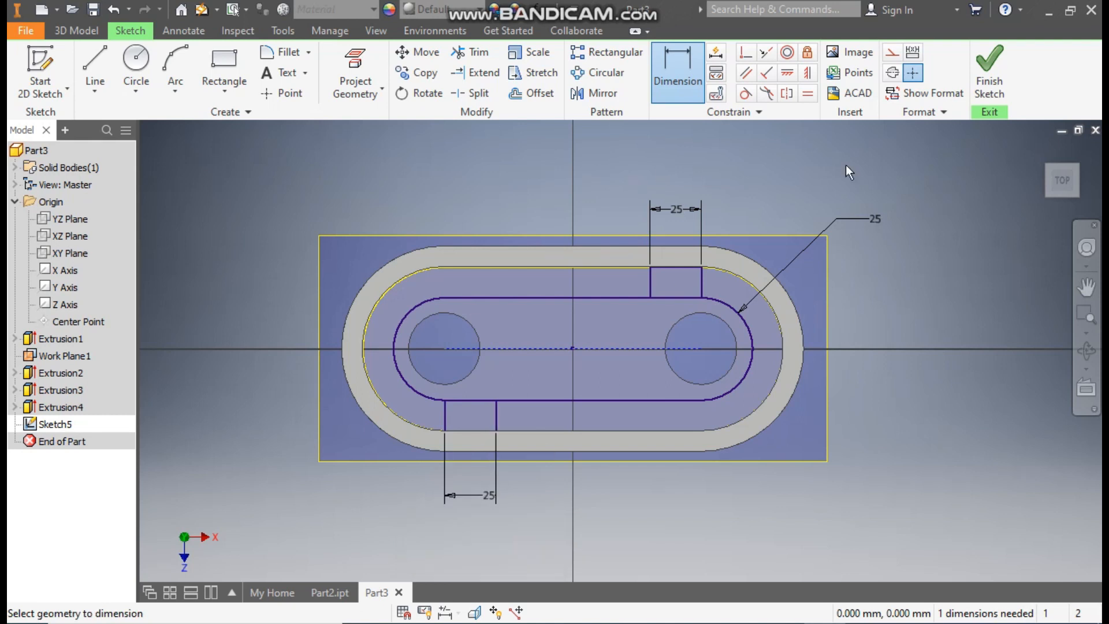
left_click(989, 67)
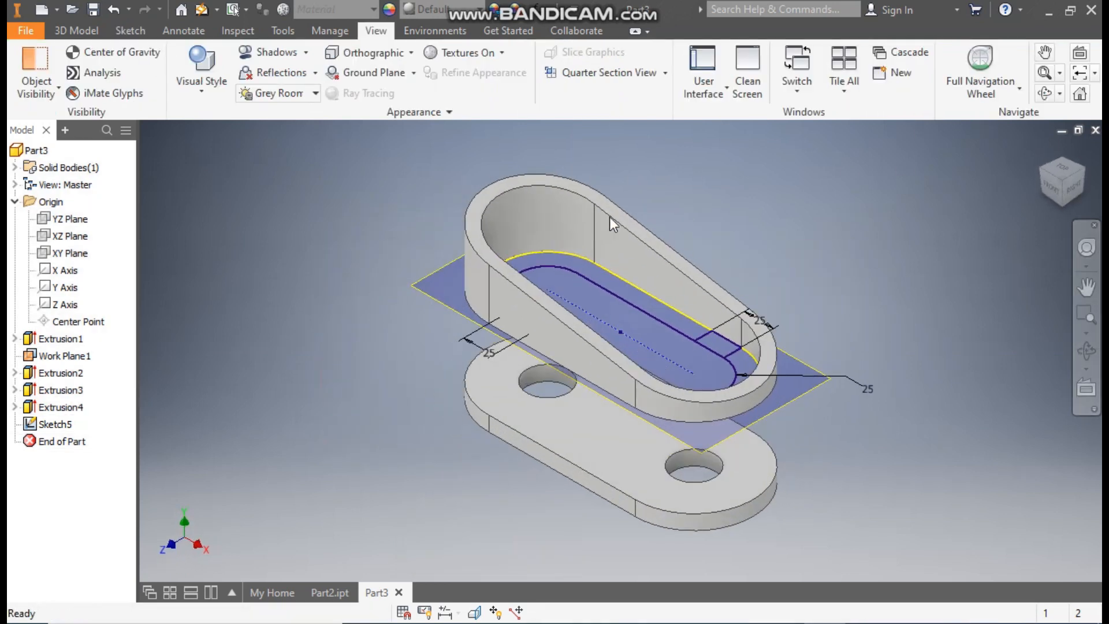
Reopen the slot sketch and draw a 35 mm diameter circle over the base plate's left hole.
double_click(56, 425)
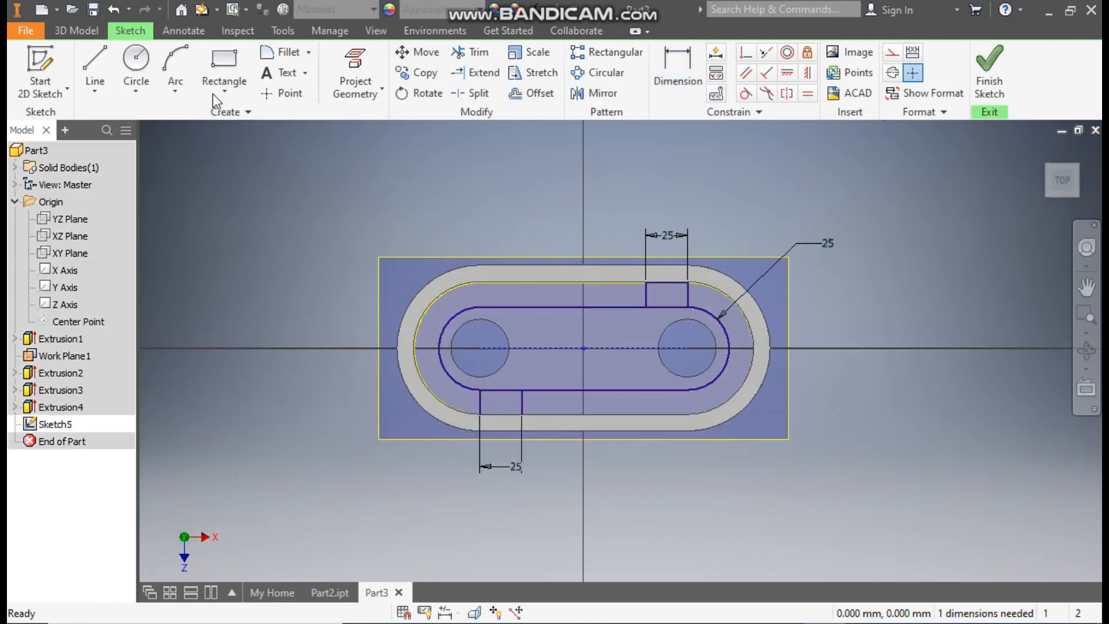
left_click(136, 61)
left_click(480, 348)
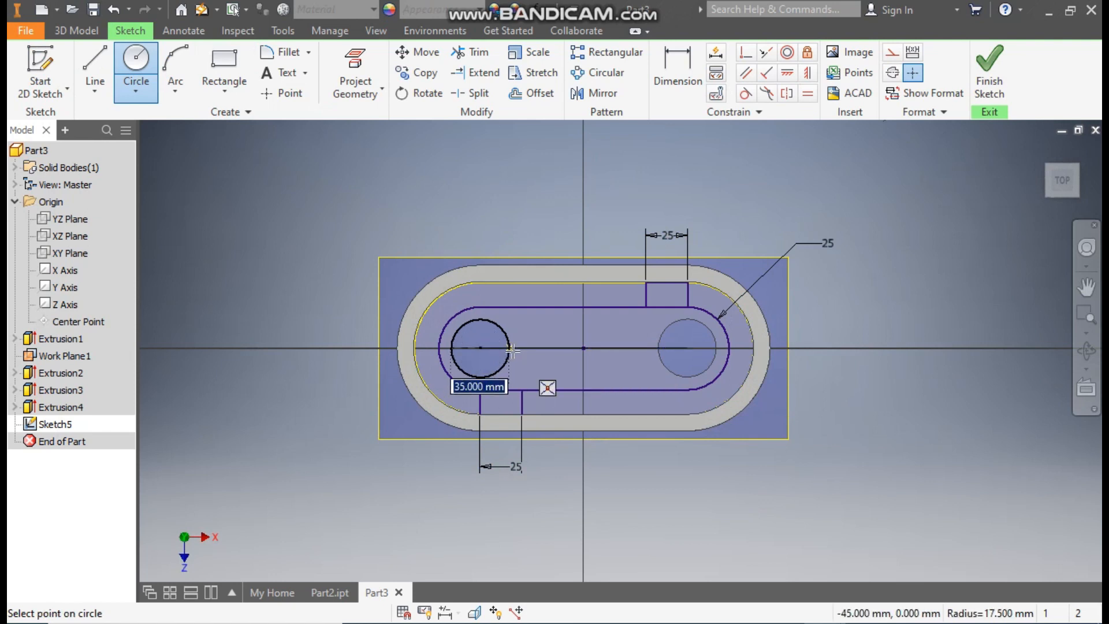
left_click(509, 349)
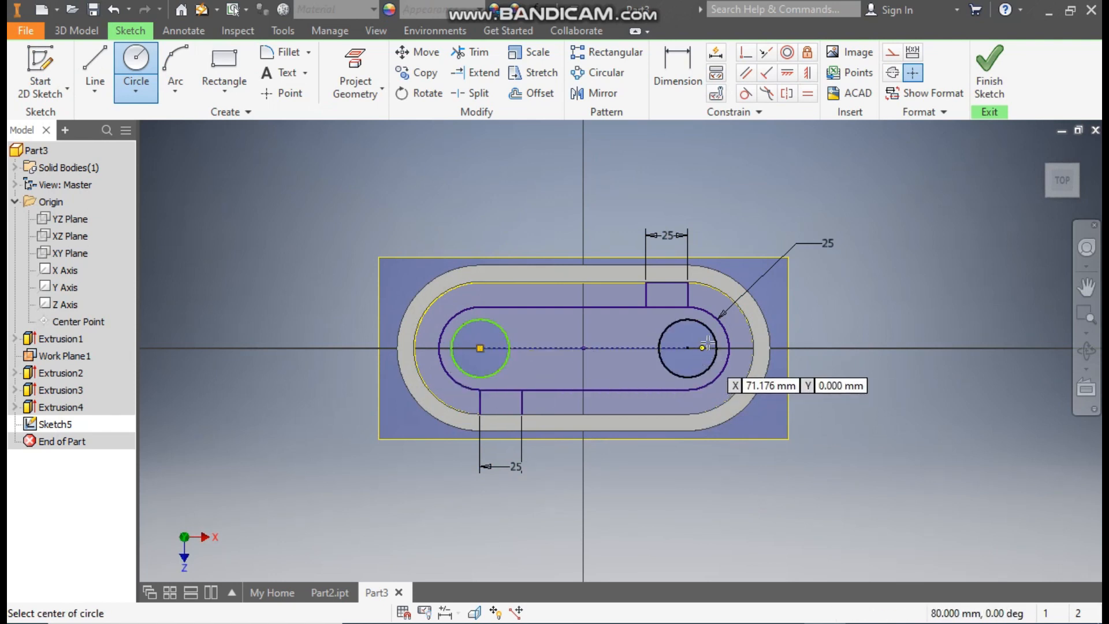
Project the edge of the base plate's right hole into the sketch.
left_click(355, 72)
left_click(705, 328)
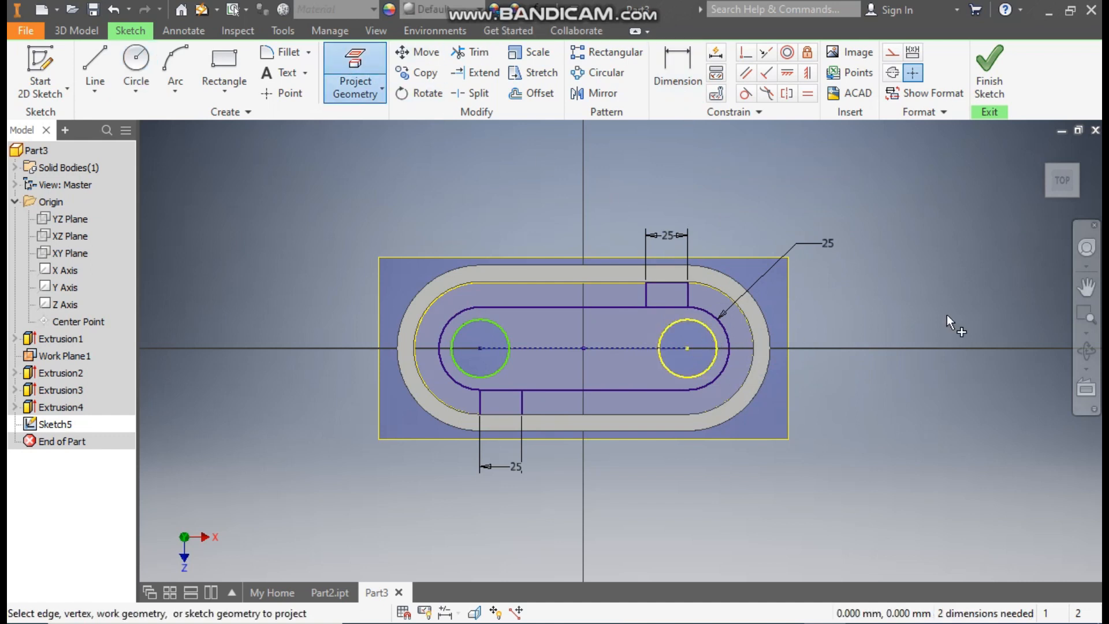
key("Escape")
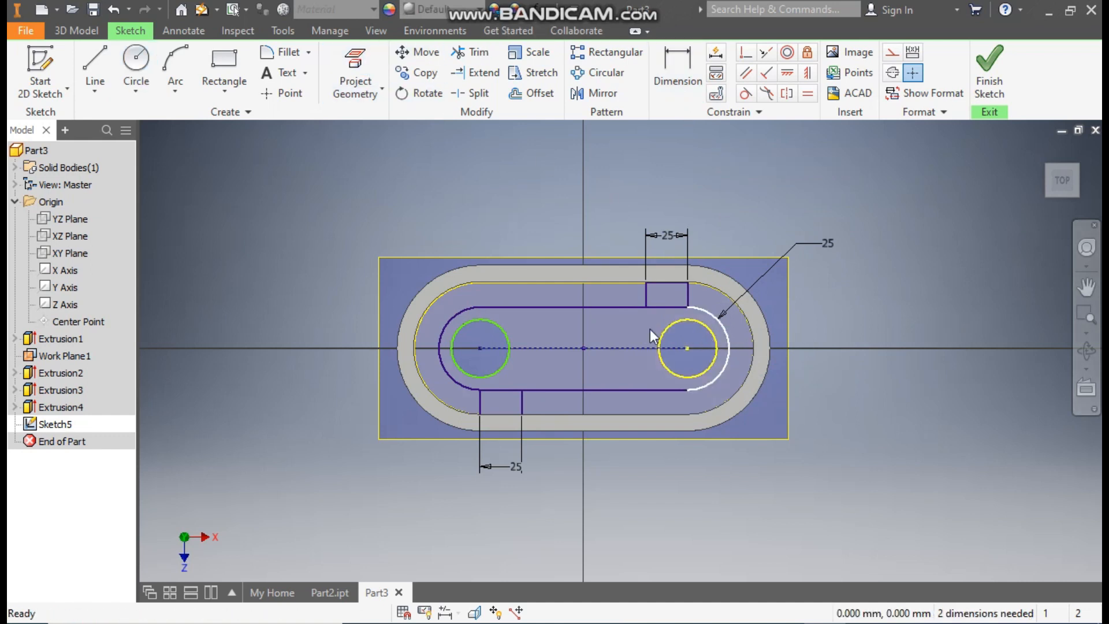
Replace the drawn left circle with the projected edge of the base plate's left hole, and finish the sketch.
left_click(497, 326)
key("Escape")
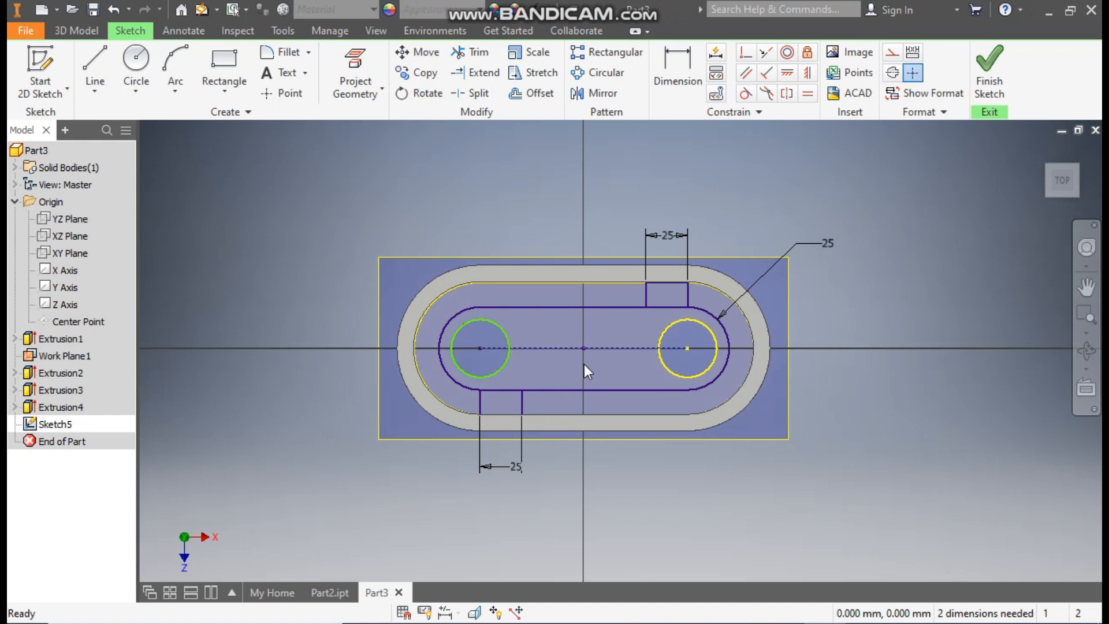
key("Delete")
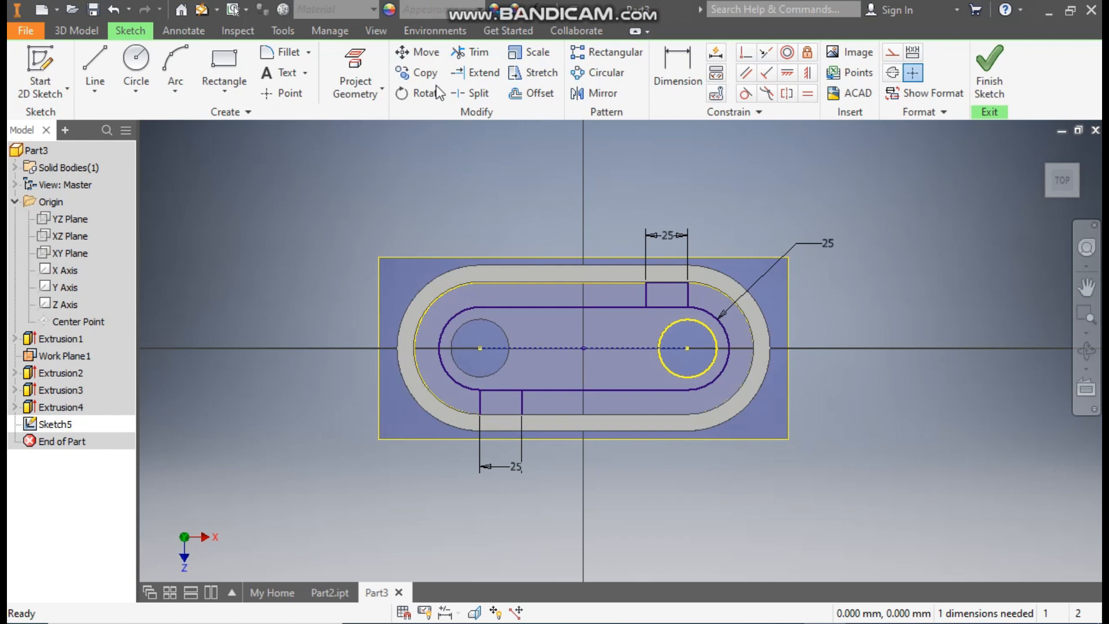
left_click(355, 66)
left_click(495, 328)
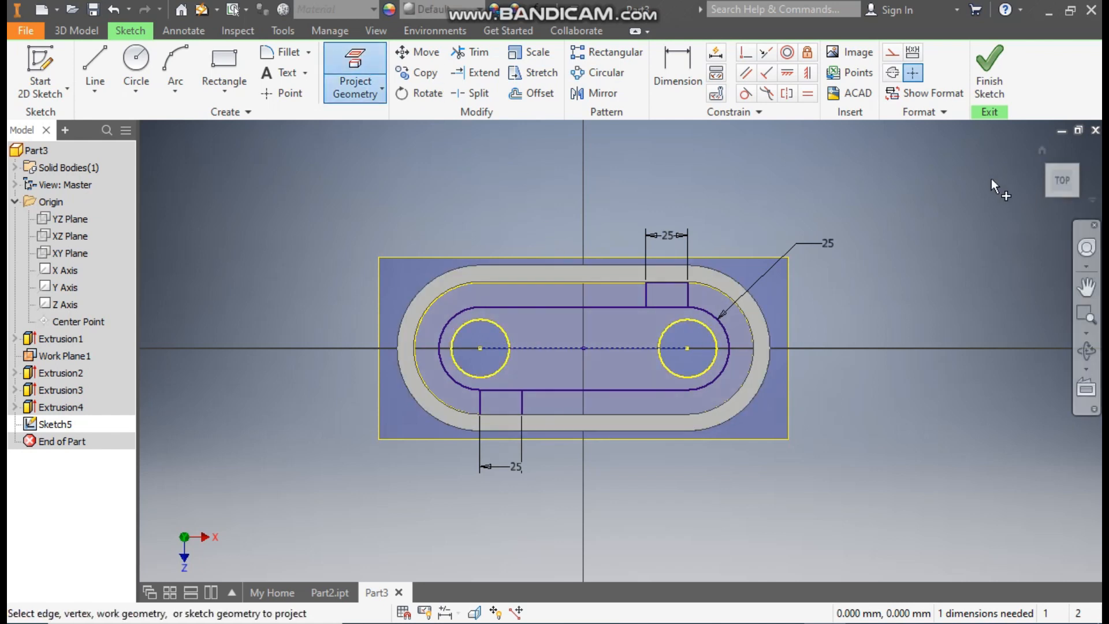
left_click(989, 72)
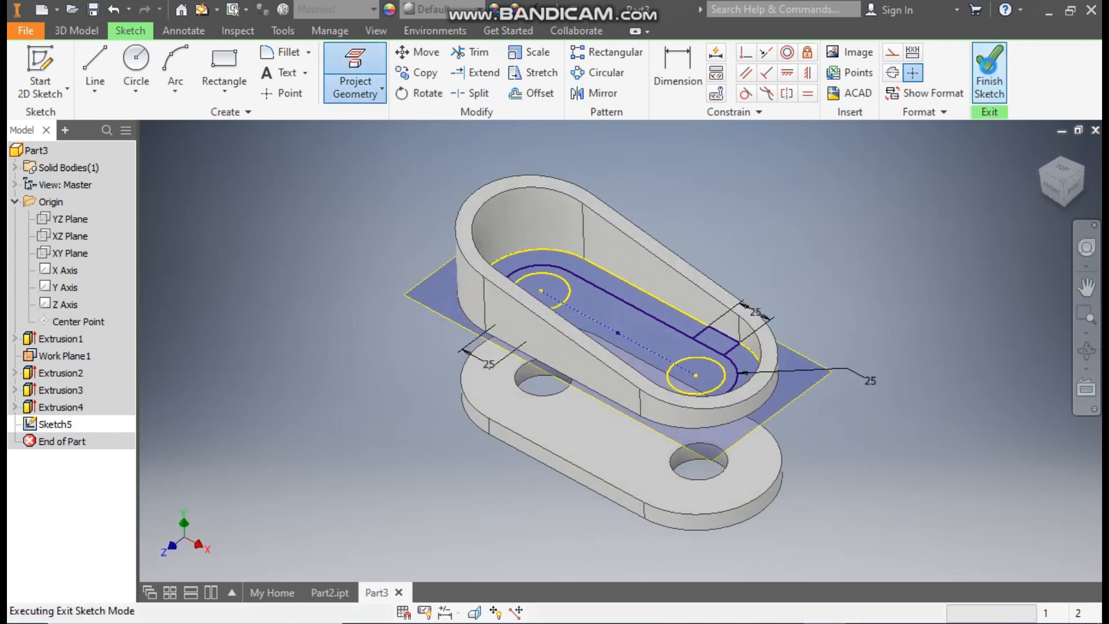
Start an extrusion using the slot area around its two holes and both connecting rectangles as the profile.
left_click(85, 33)
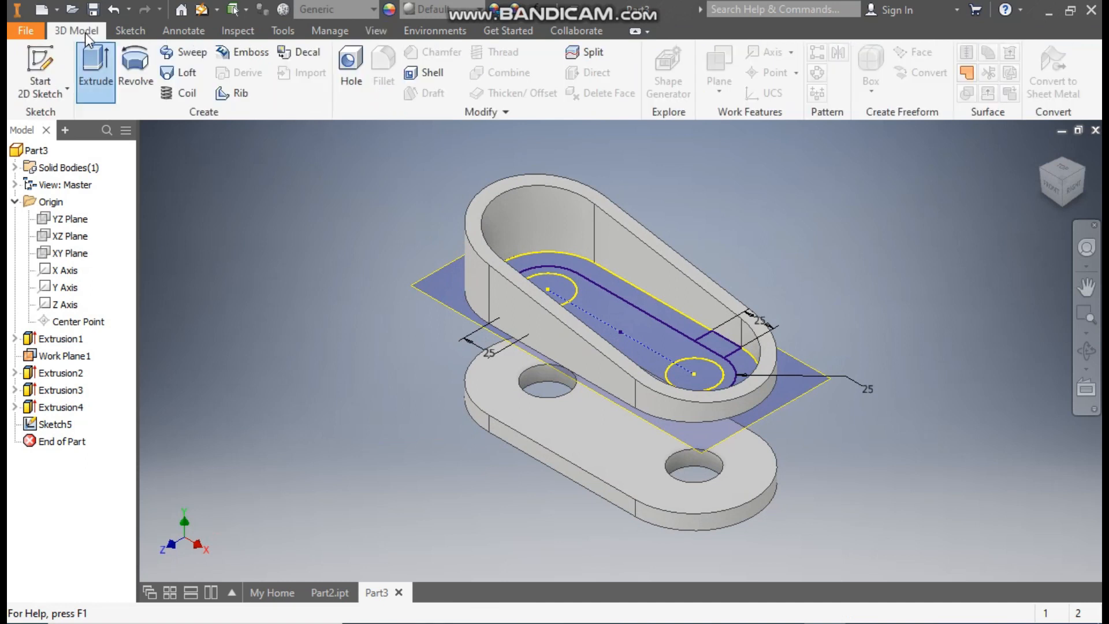
left_click(96, 70)
left_click(598, 304)
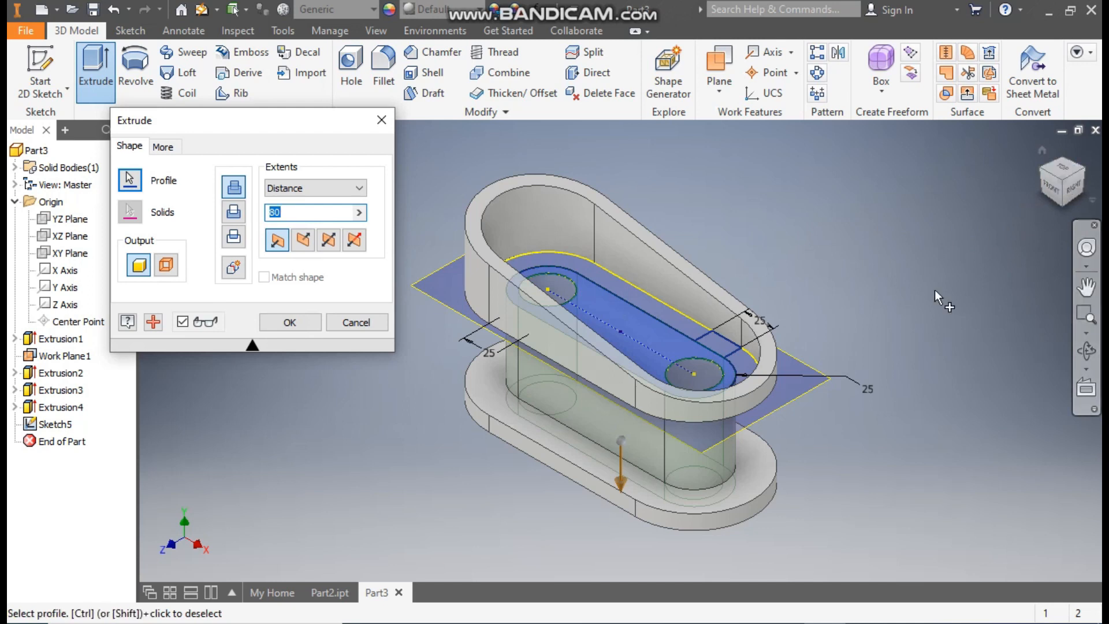
scroll(732, 335, "up", 2)
left_click(723, 351)
left_click(1082, 171)
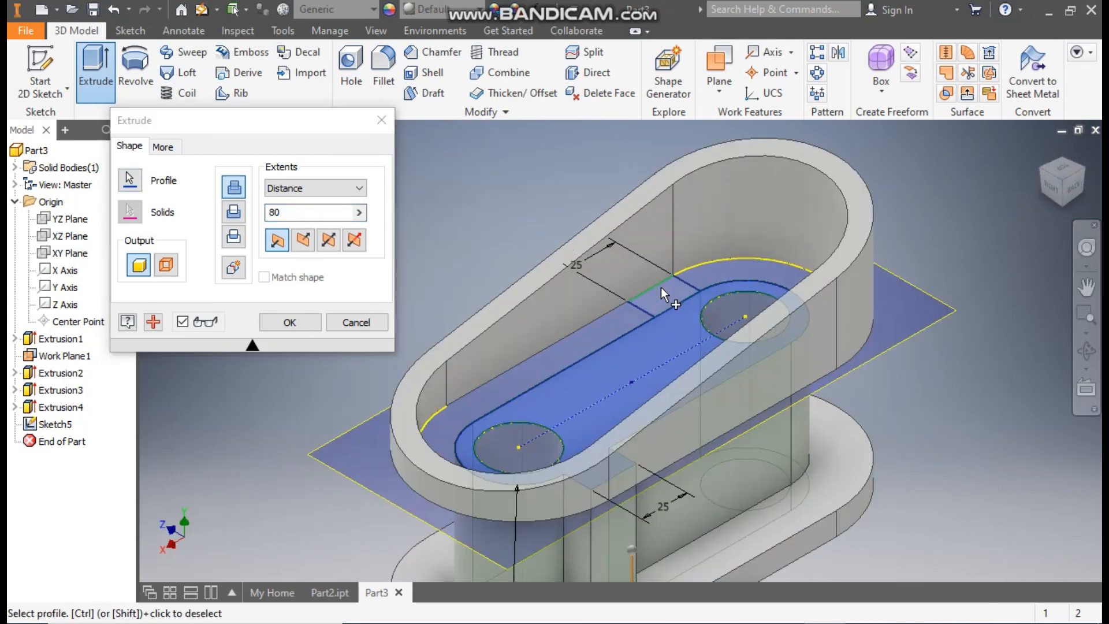
left_click(1049, 152)
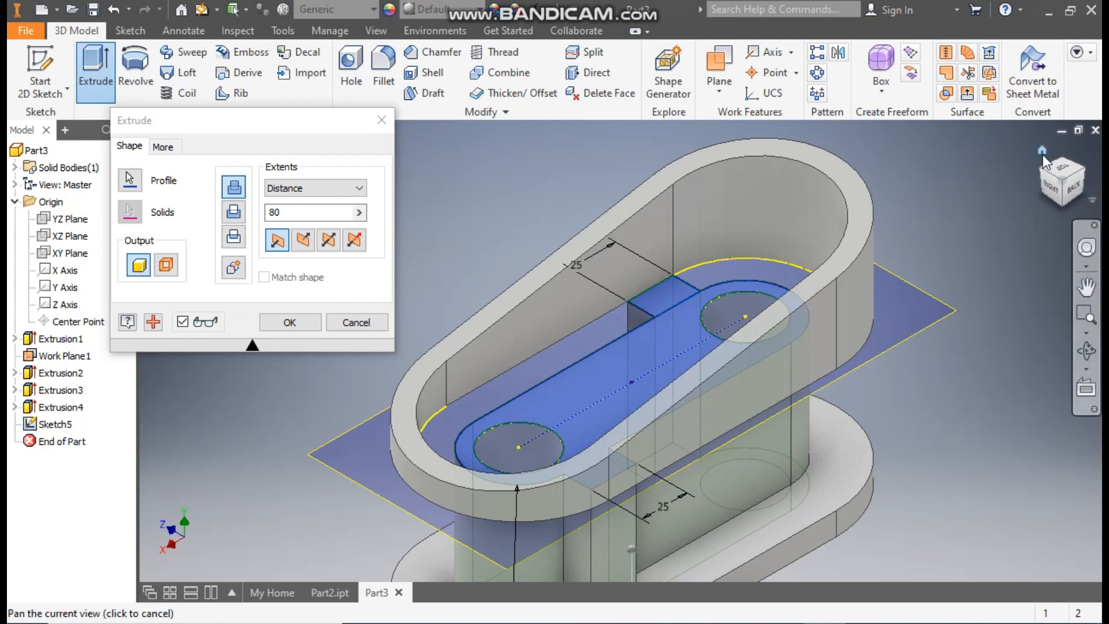
Extrude the selected plate profile 10 mm upward, joined to the upper block.
scroll(633, 312, "up", 3)
left_click_drag(302, 213, 258, 217)
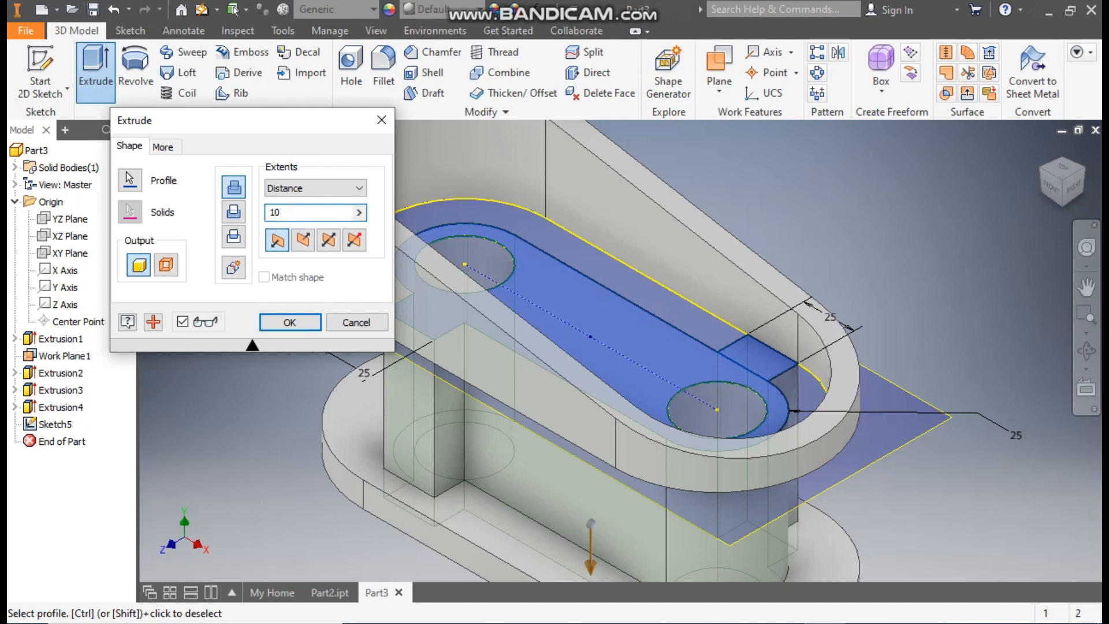
left_click(303, 239)
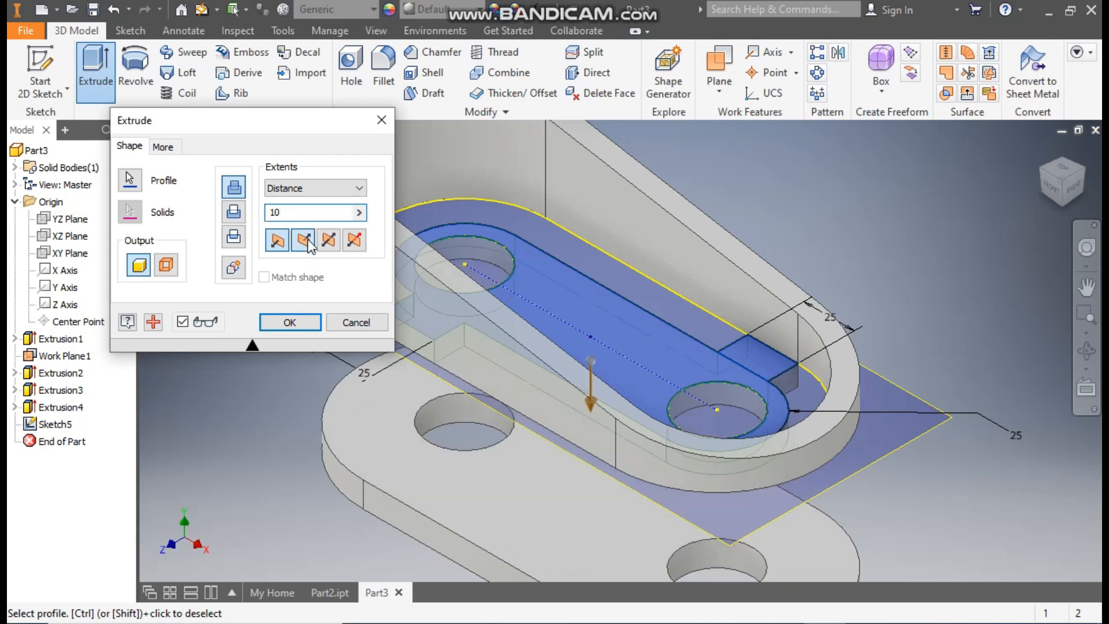
scroll(774, 325, "up", 2)
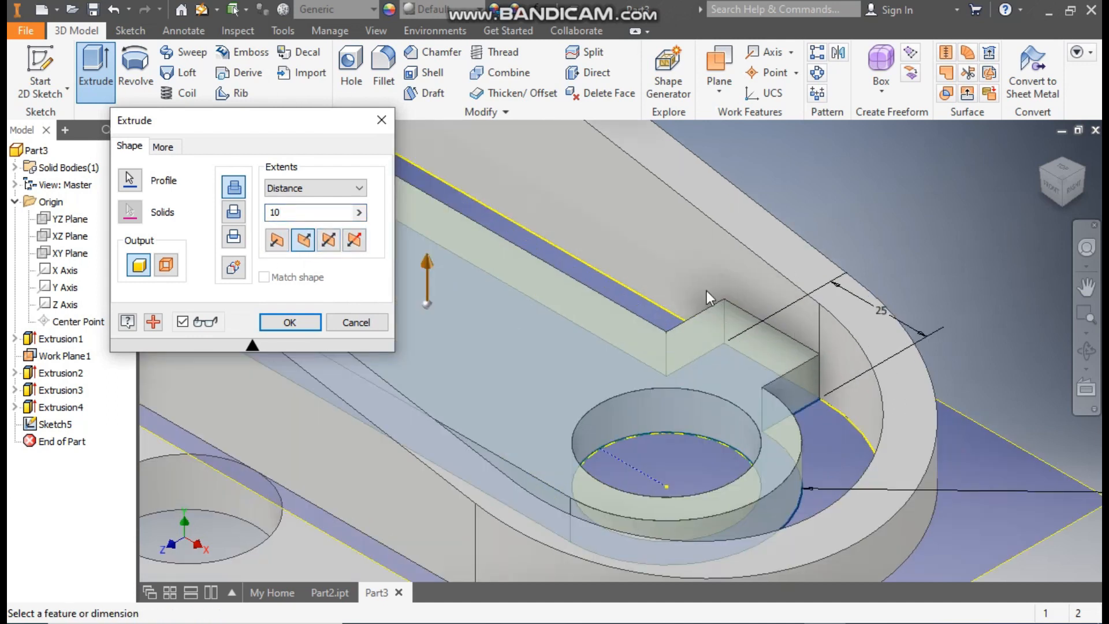
scroll(781, 330, "down", 2)
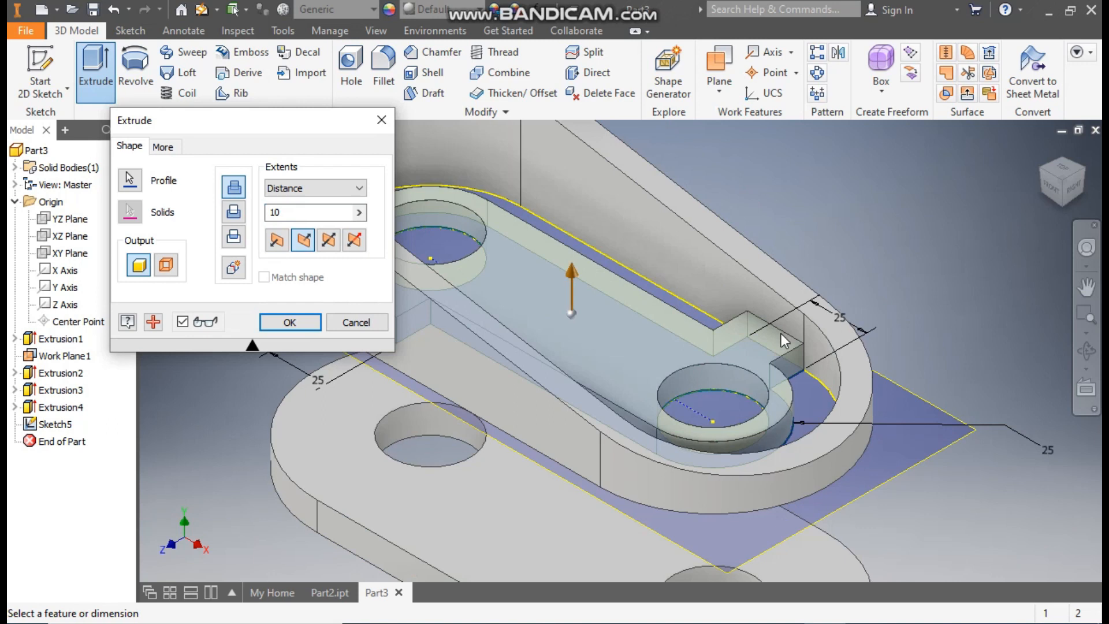
left_click(290, 322)
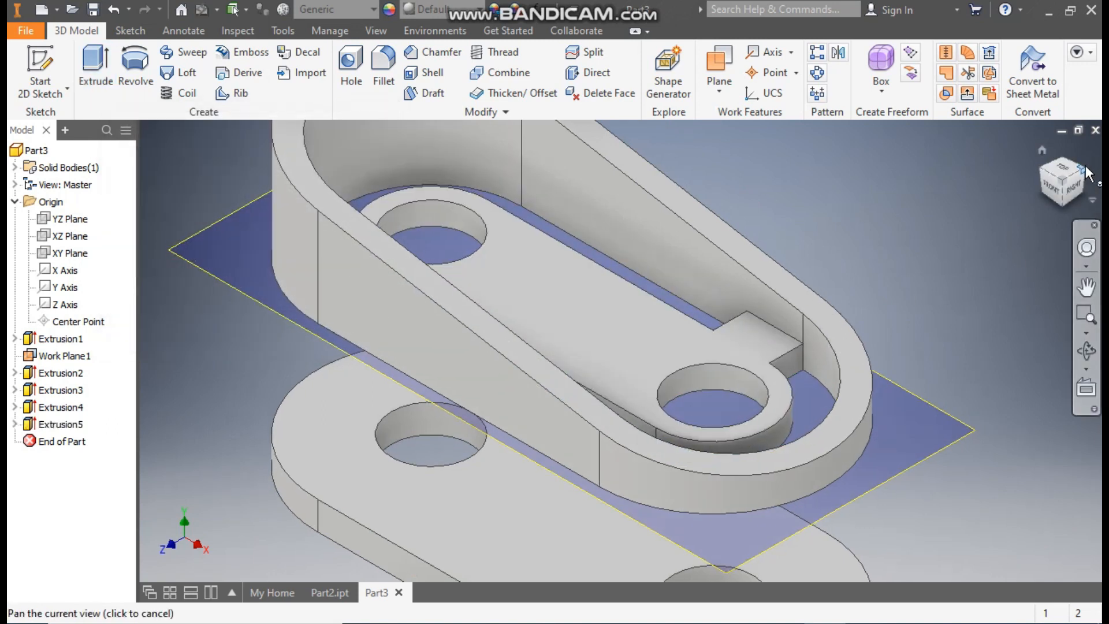
Turn off the visibility of the work plane at the underside of the upper block.
left_click(1086, 169)
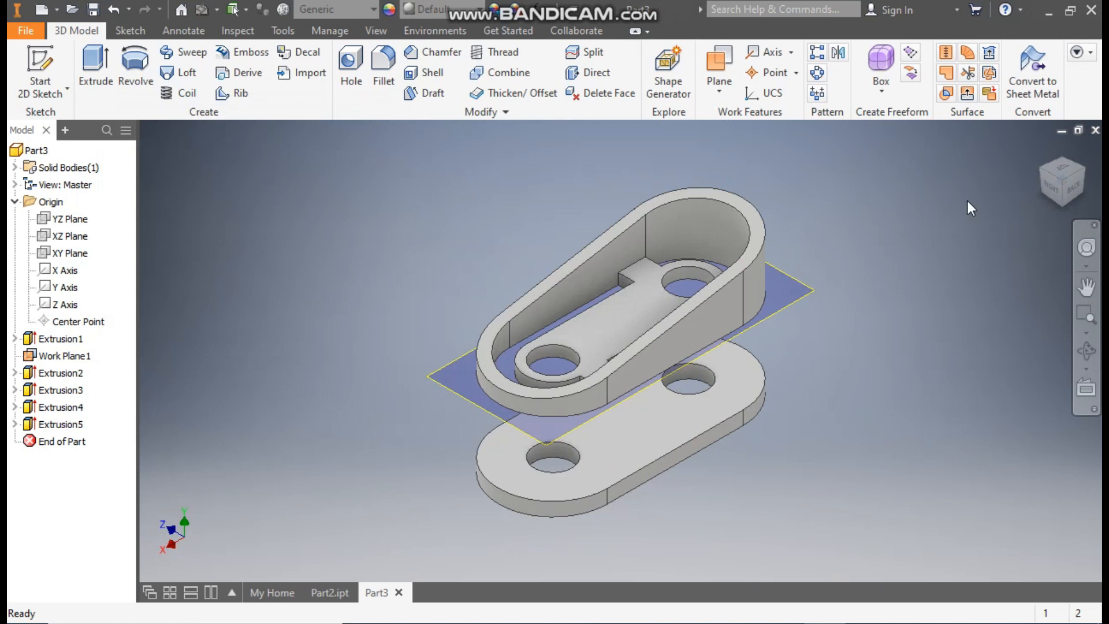
left_click(1041, 179)
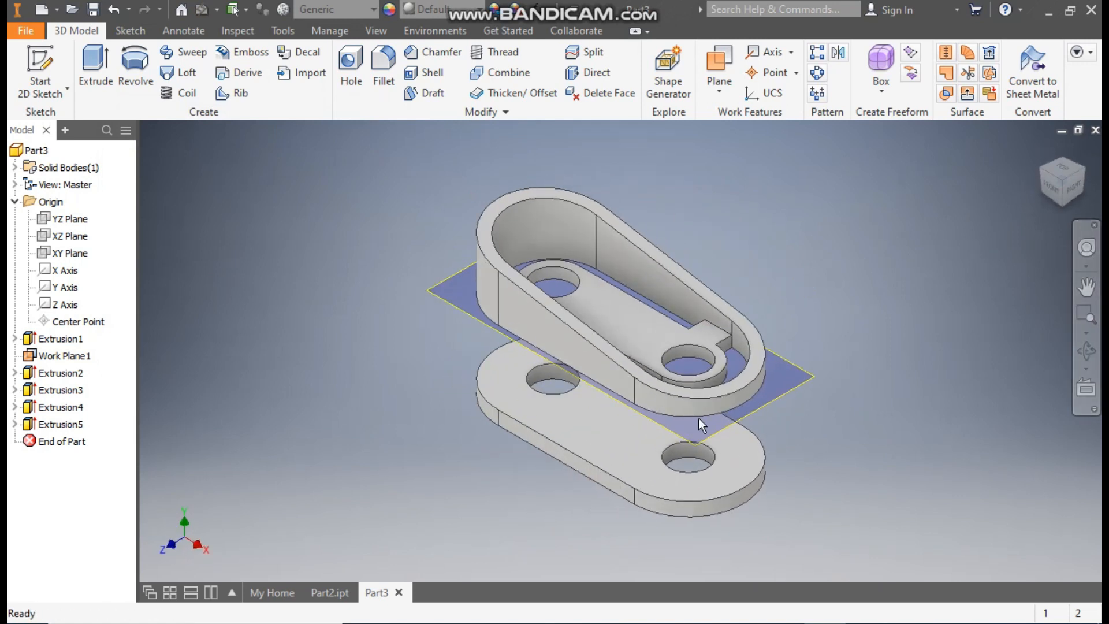
left_click(454, 304)
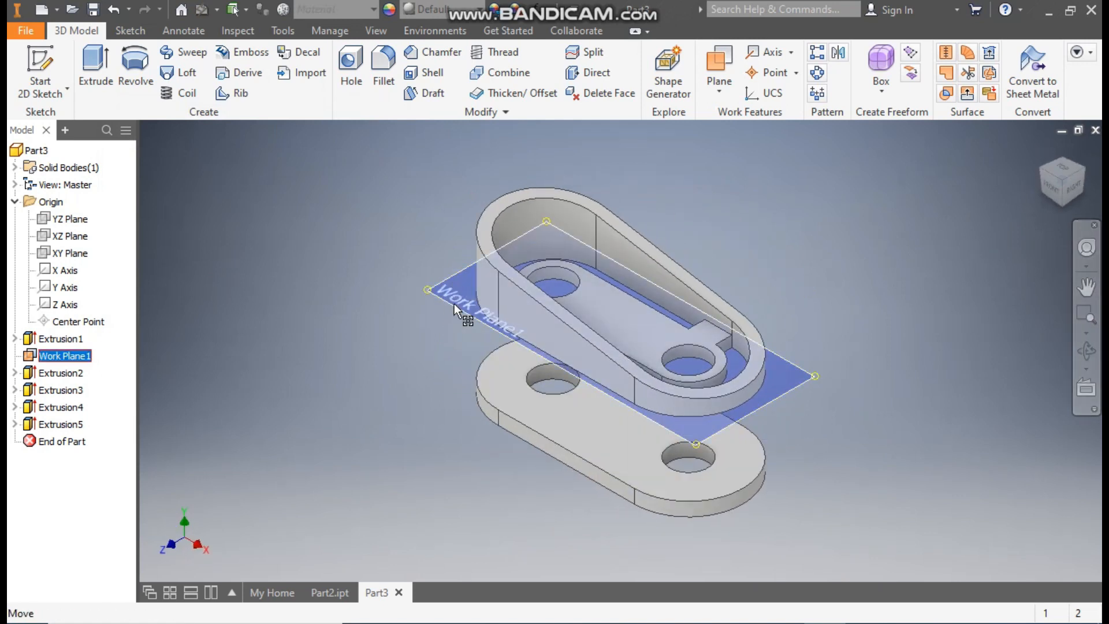
right_click(454, 304)
left_click(508, 203)
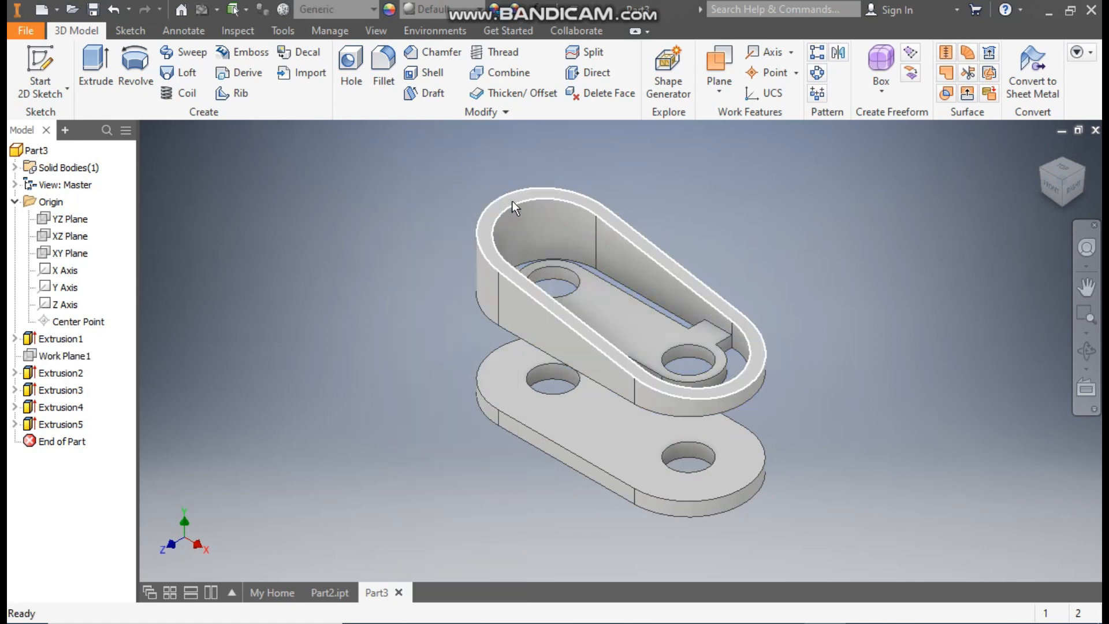
middle_click_drag(399, 231, 342, 230)
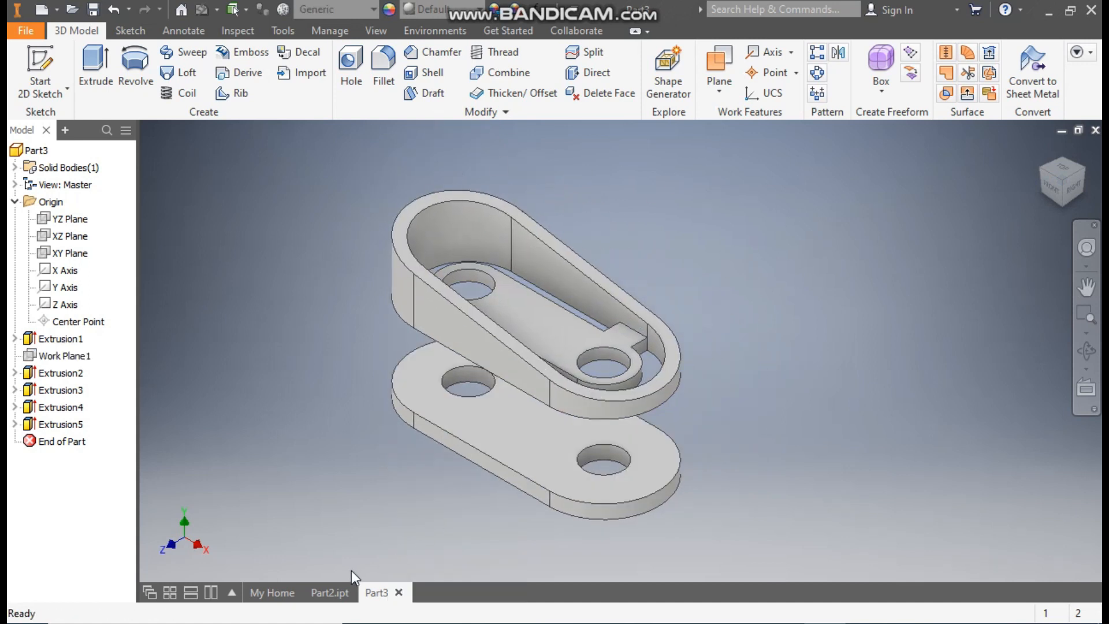
Switch to Part2.ipt and examine the diagonal ribs between the base plate and upper block from several sides.
left_click(330, 593)
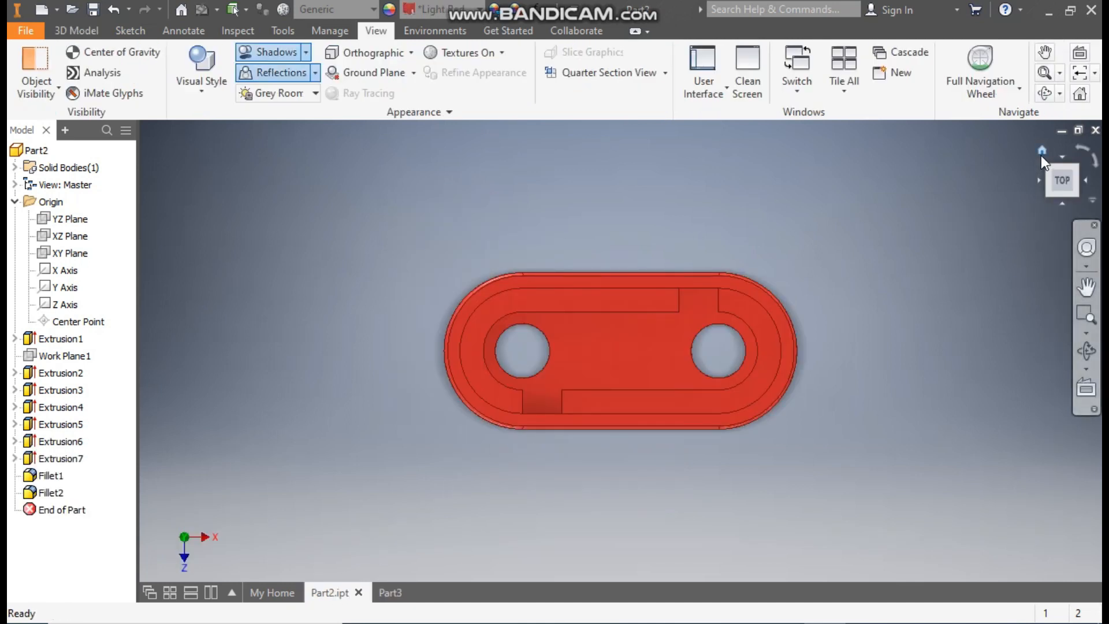
left_click(1041, 152)
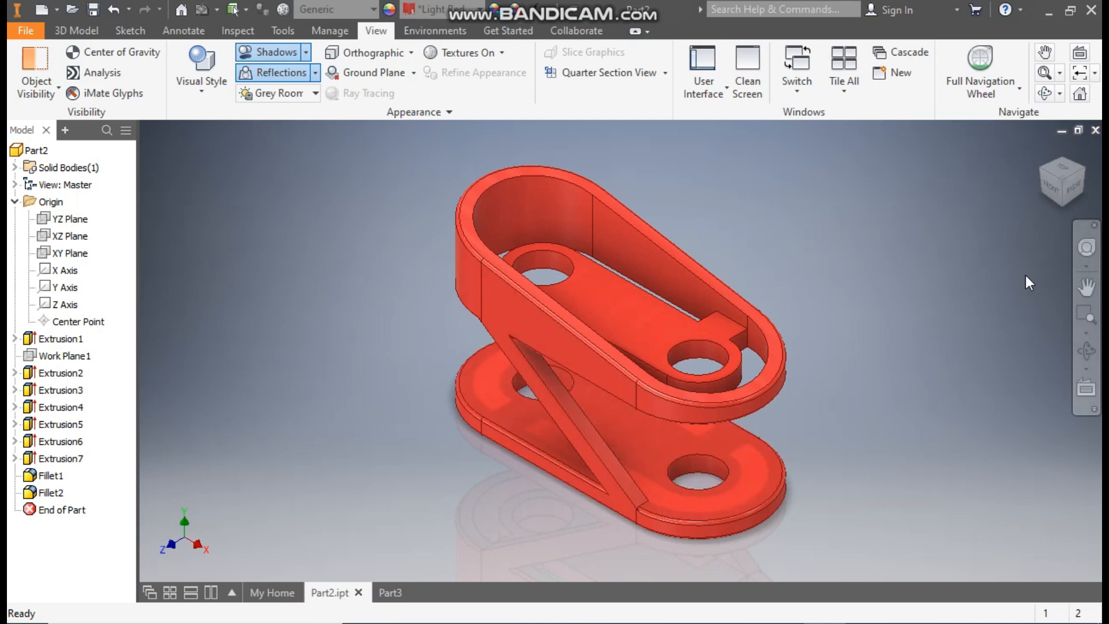
left_click(1076, 164)
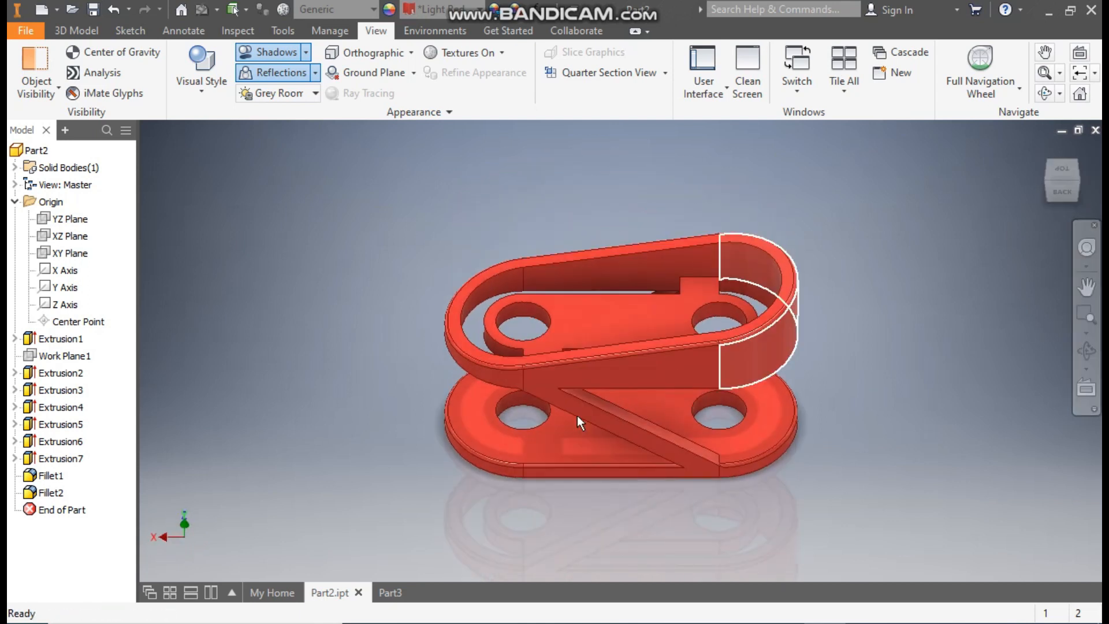
left_click(1039, 153)
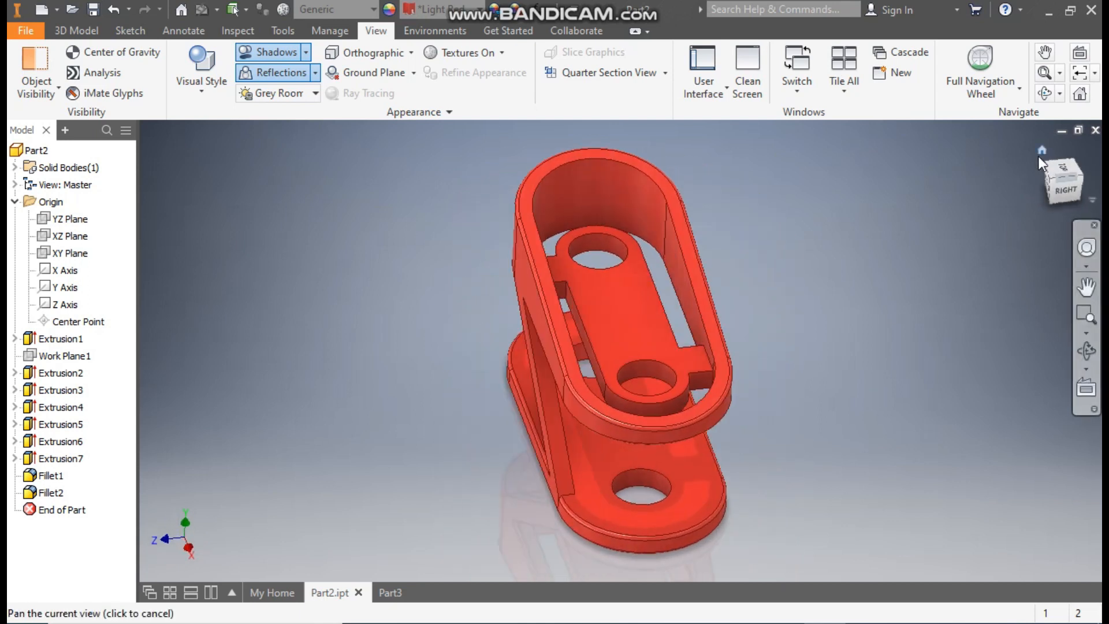
Return to Part3 and start a sketch on the base plate's flat front side face.
left_click(389, 592)
left_click(476, 454)
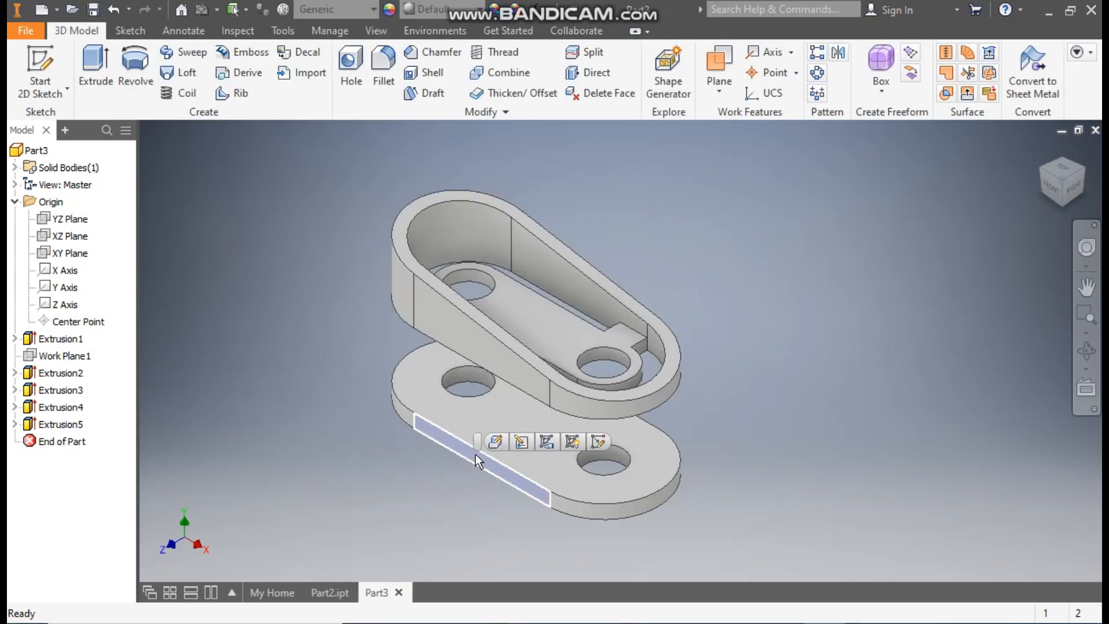
left_click(602, 440)
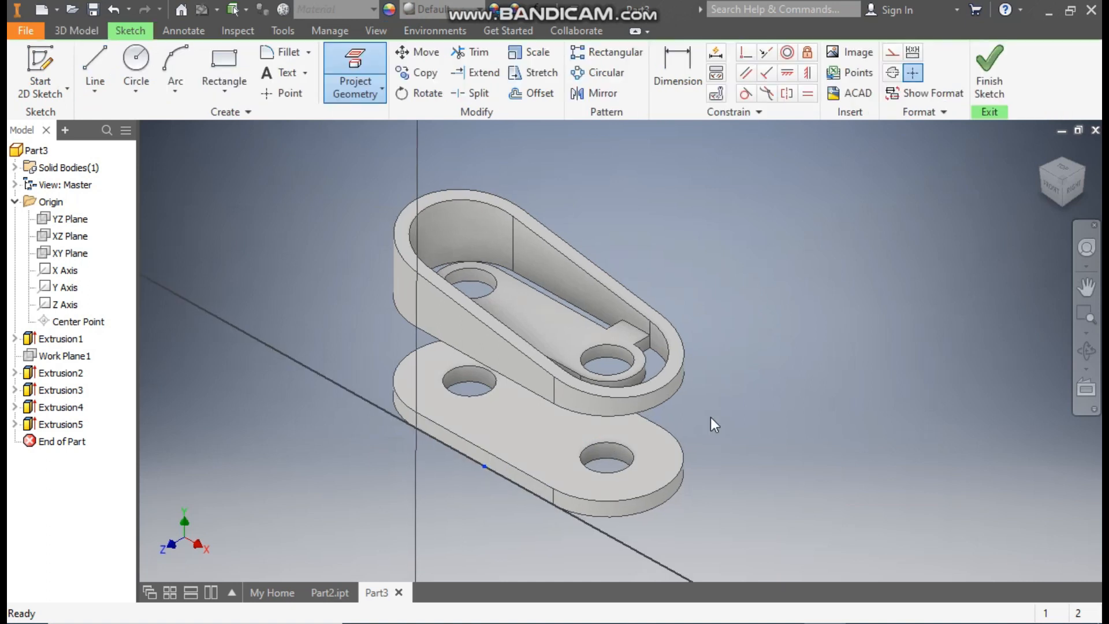
Draw a closed diagonal strip with lines, about 24 mm wide, from the upper block's bottom-left edge corner to the base plate's top-right edge corner.
left_click(95, 58)
left_click(525, 229)
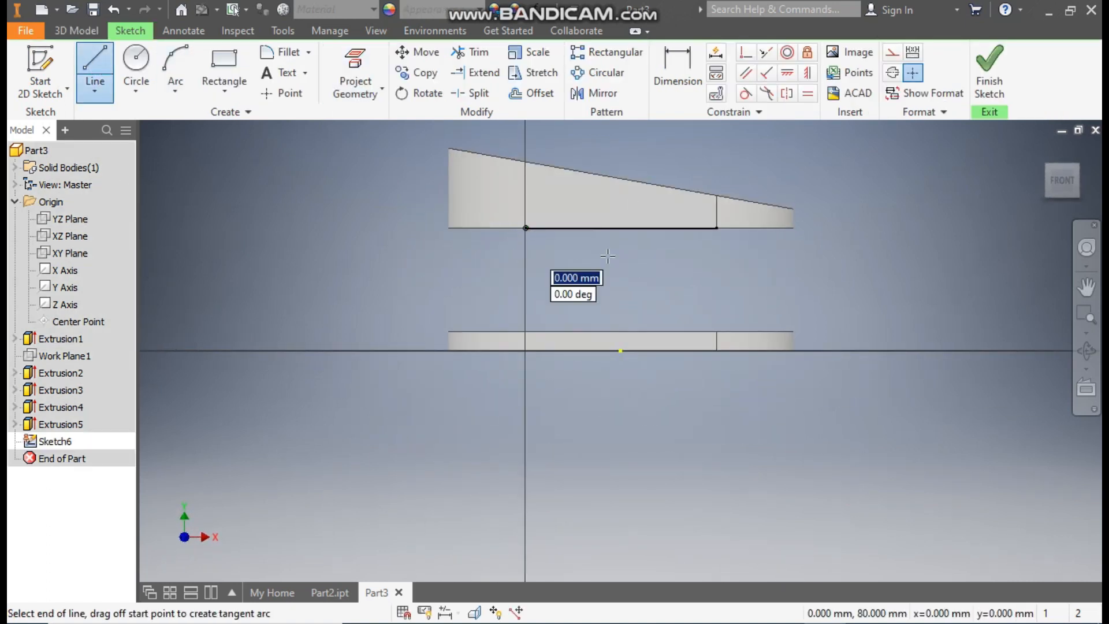
left_click(680, 332)
left_click(717, 332)
left_click(680, 331)
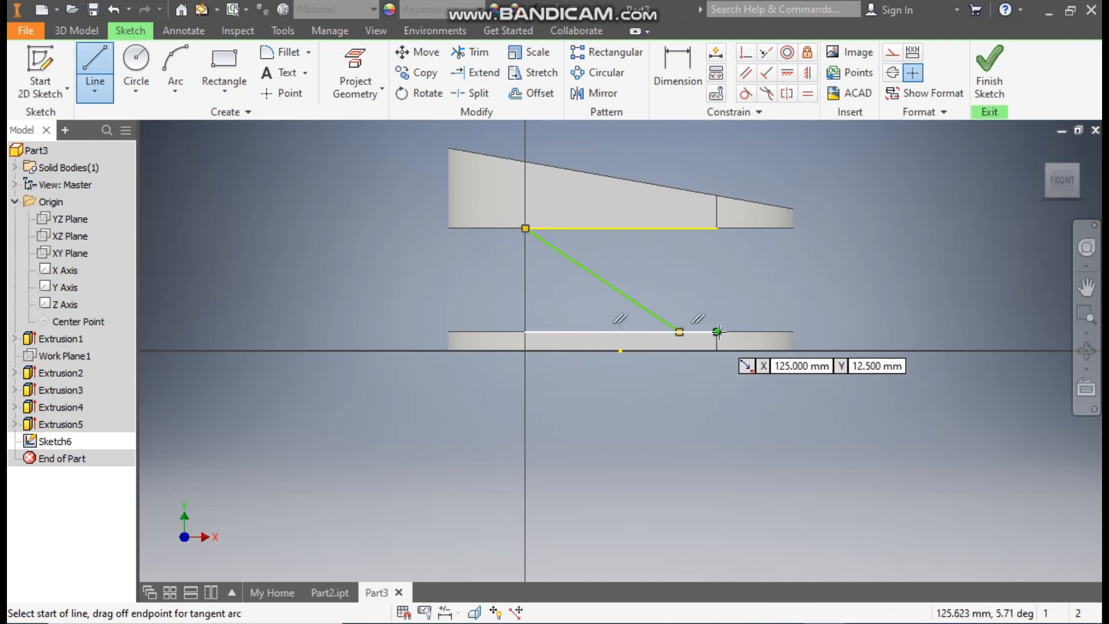
left_click(718, 332)
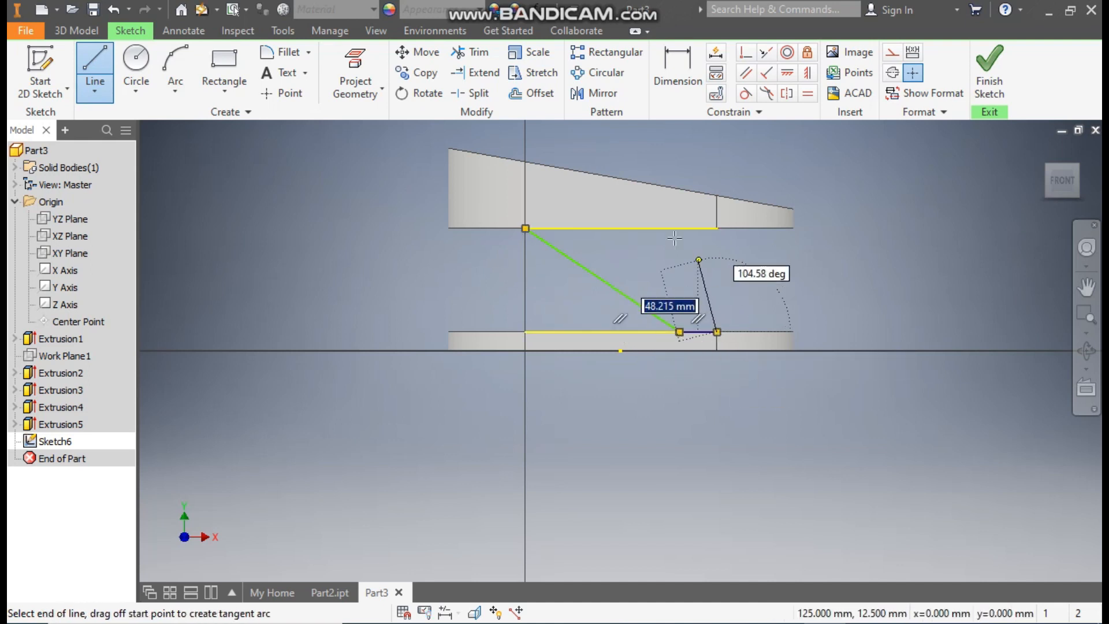
left_click(565, 229)
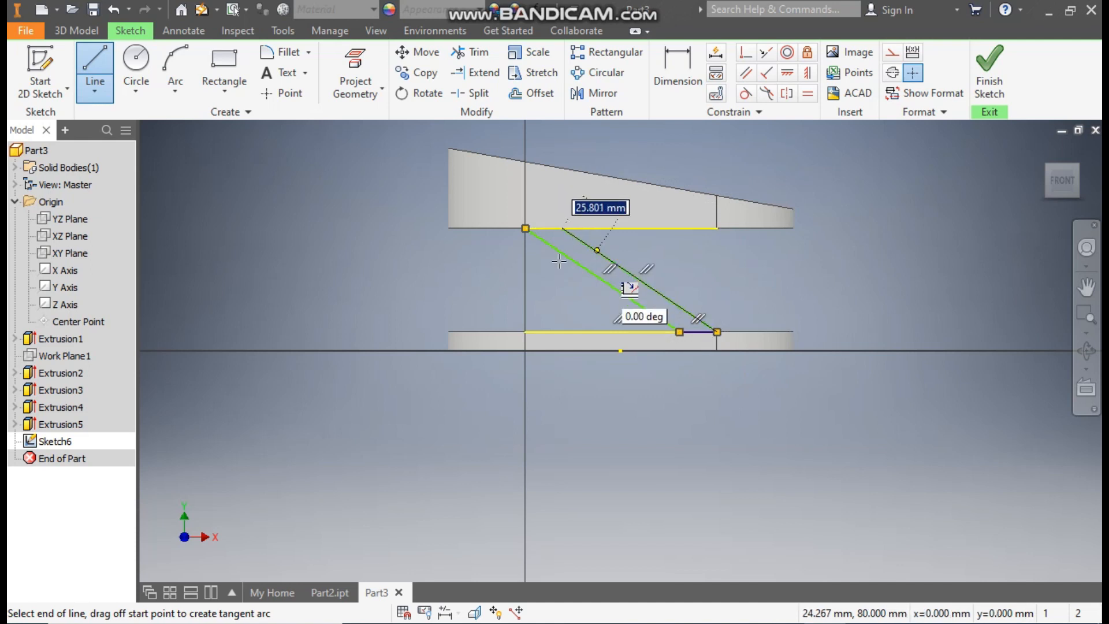
left_click(525, 230)
key("Escape")
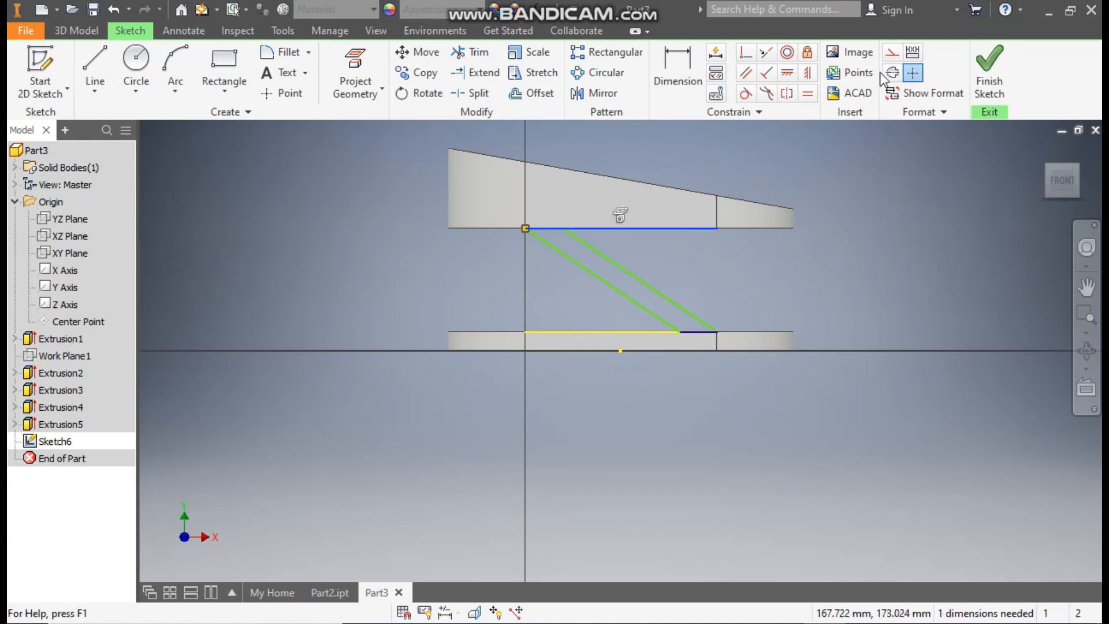
Convert the projected edges of the upper block's underside and the base plate's top to construction lines.
left_click(892, 56)
left_click(864, 310)
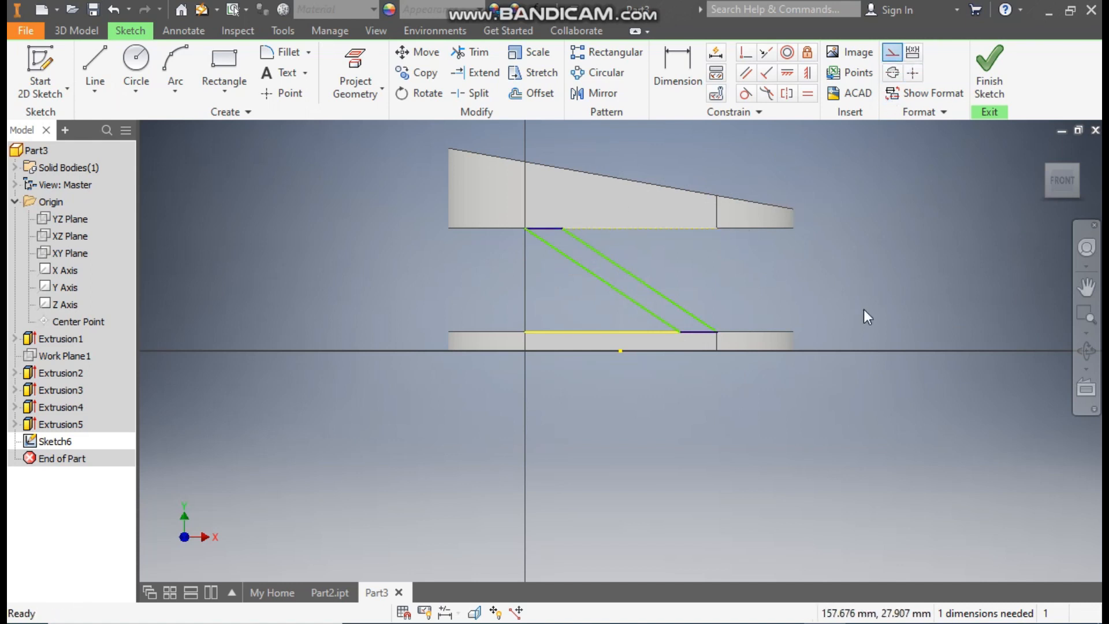
left_click(621, 331)
left_click(893, 52)
left_click(910, 241)
Dimension the diagonal strip's upper edge to 25 mm and finish the sketch.
scroll(578, 248, "down", 3)
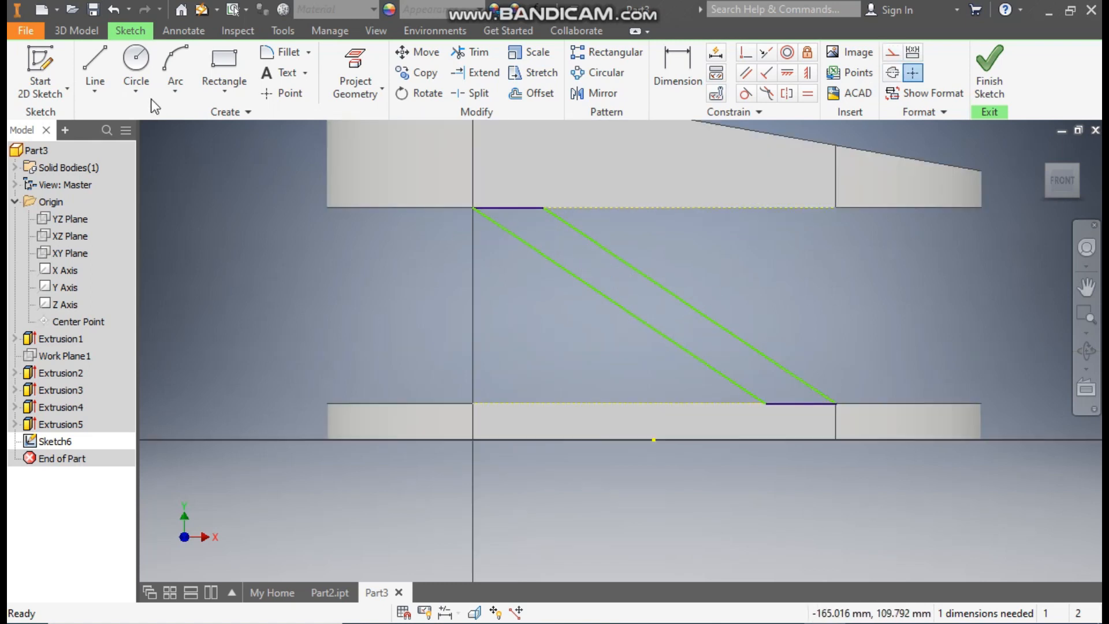
left_click(675, 64)
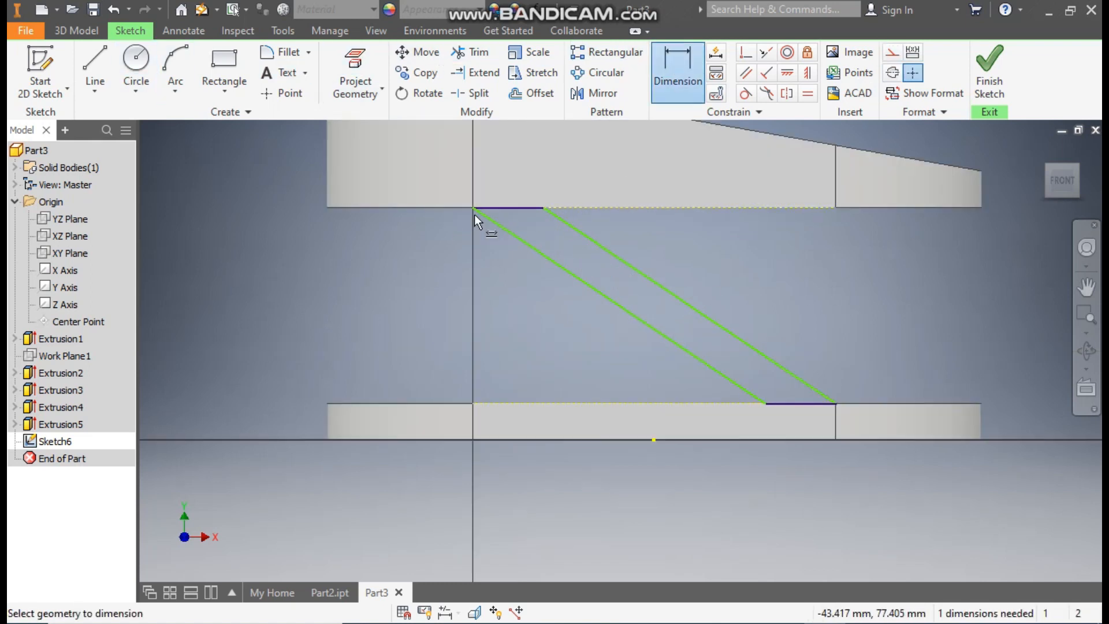
left_click(471, 208)
left_click(543, 208)
left_click(515, 246)
type("25")
key("Return")
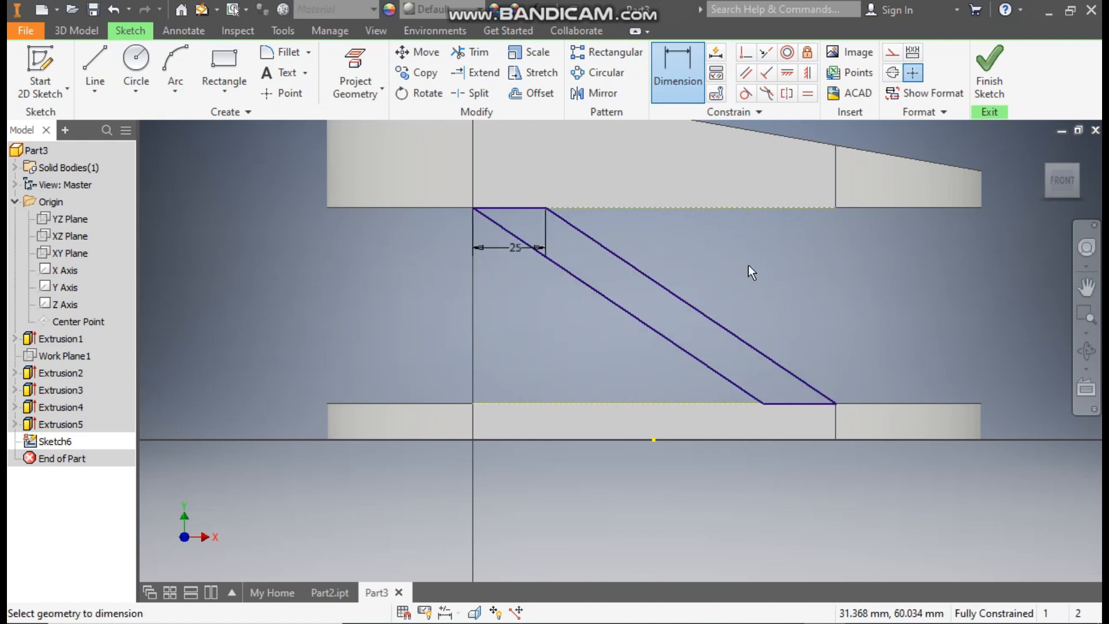
left_click(1000, 61)
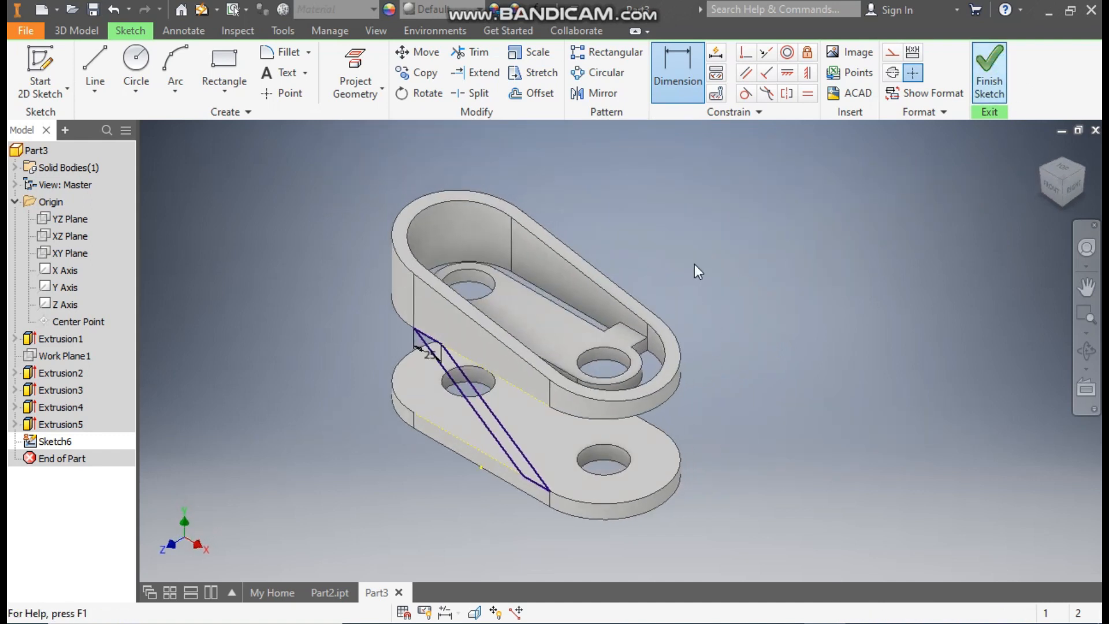
Extrude the diagonal strip 10 mm inward over the base plate, joined to the existing body.
left_click(96, 65)
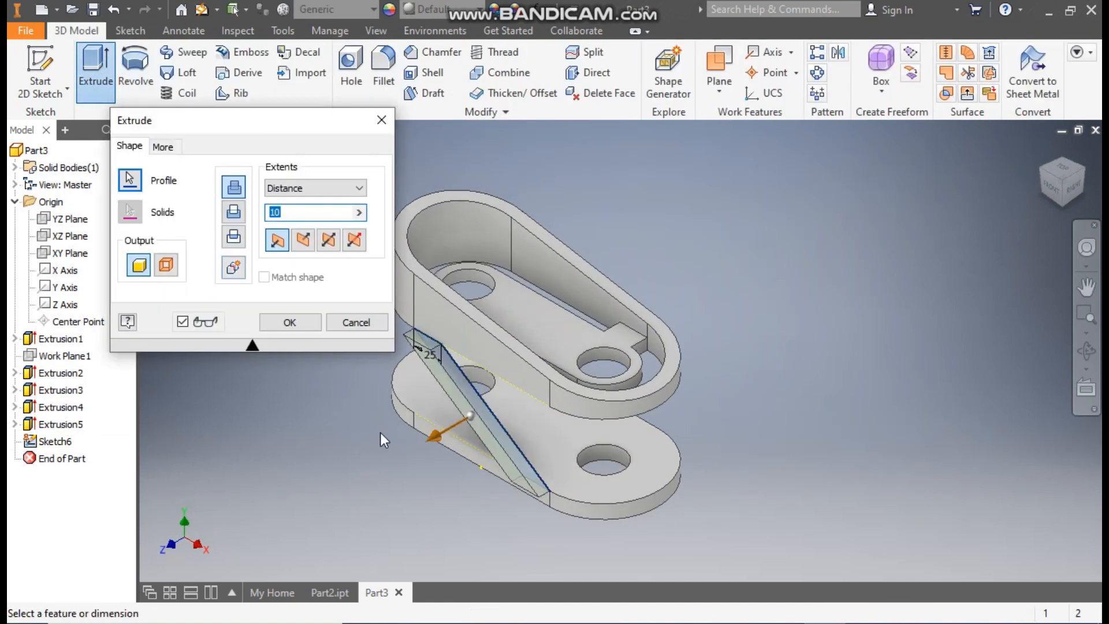
scroll(398, 404, "down", 3)
left_click(304, 247)
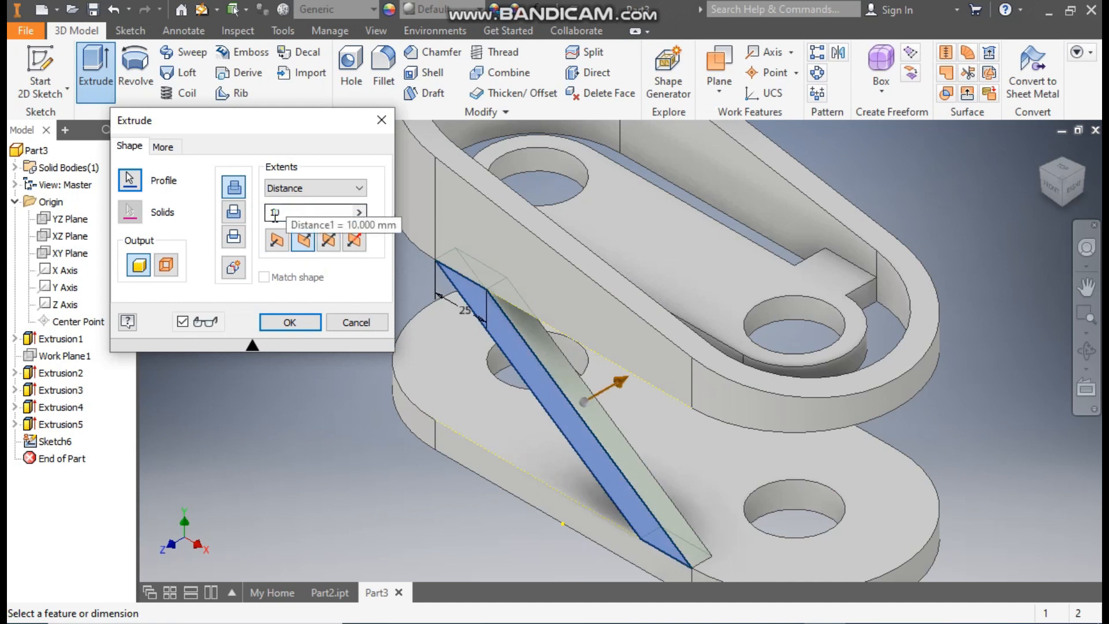
left_click(289, 323)
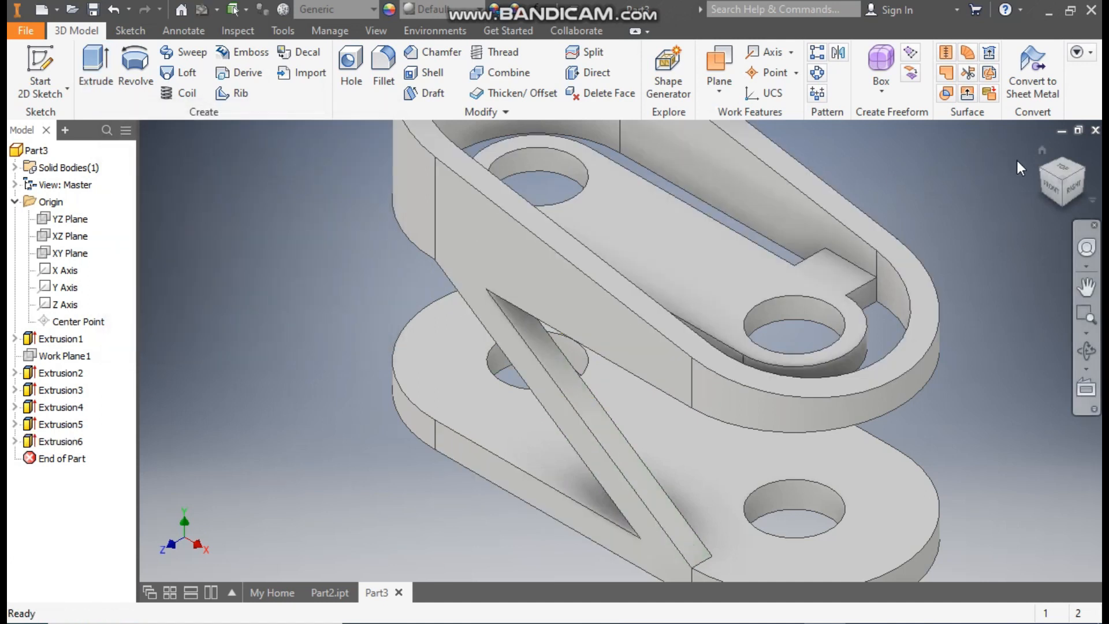
Start a sketch on the base plate's flat back side face.
left_click(1090, 173)
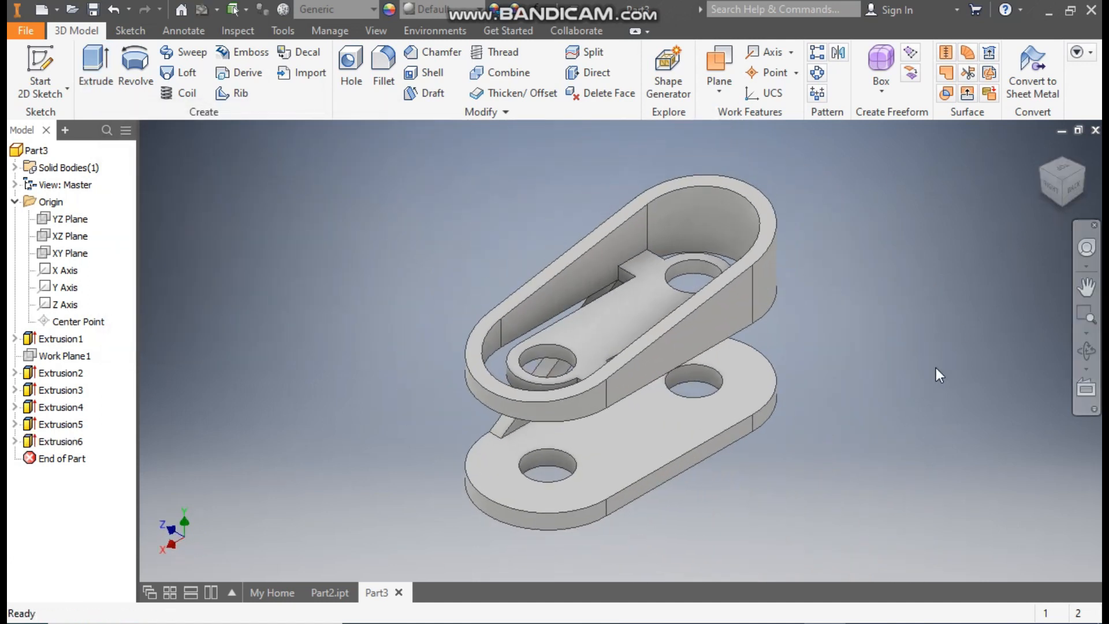
left_click(710, 451)
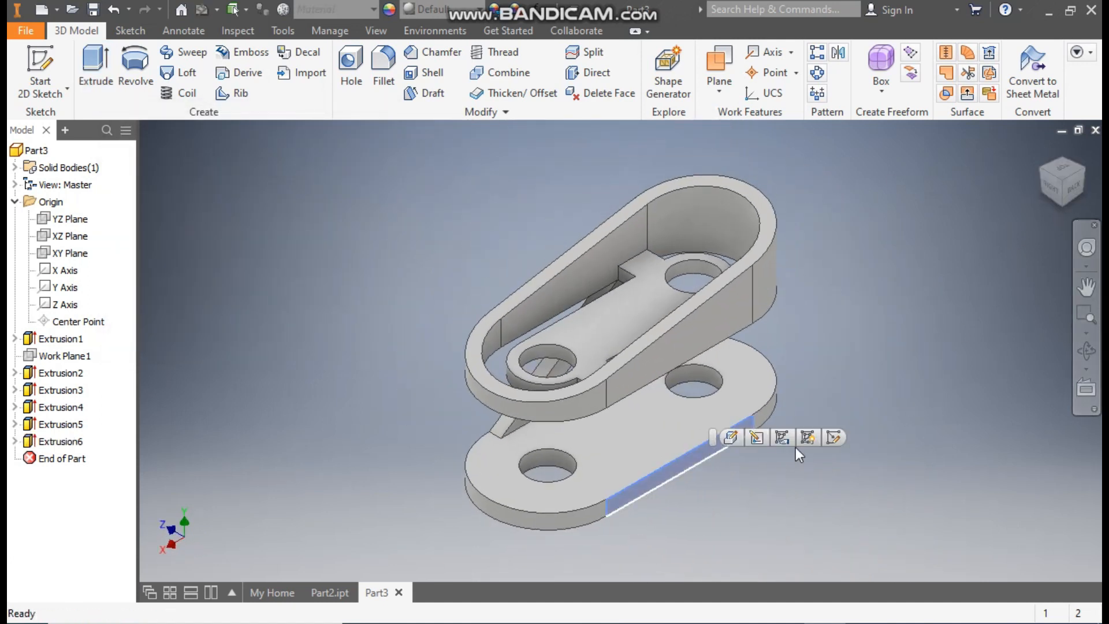
left_click(833, 435)
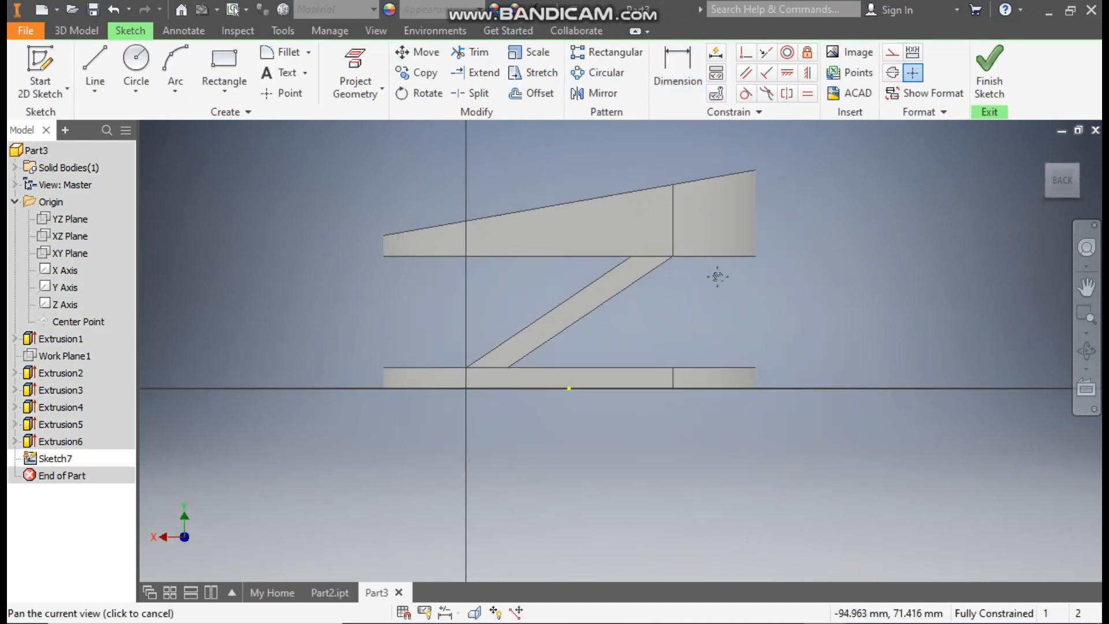
Draw a closed diagonal strip crossing the first rib, from the upper block's low end to the base plate, about 21 mm wide at the bottom.
left_click(97, 63)
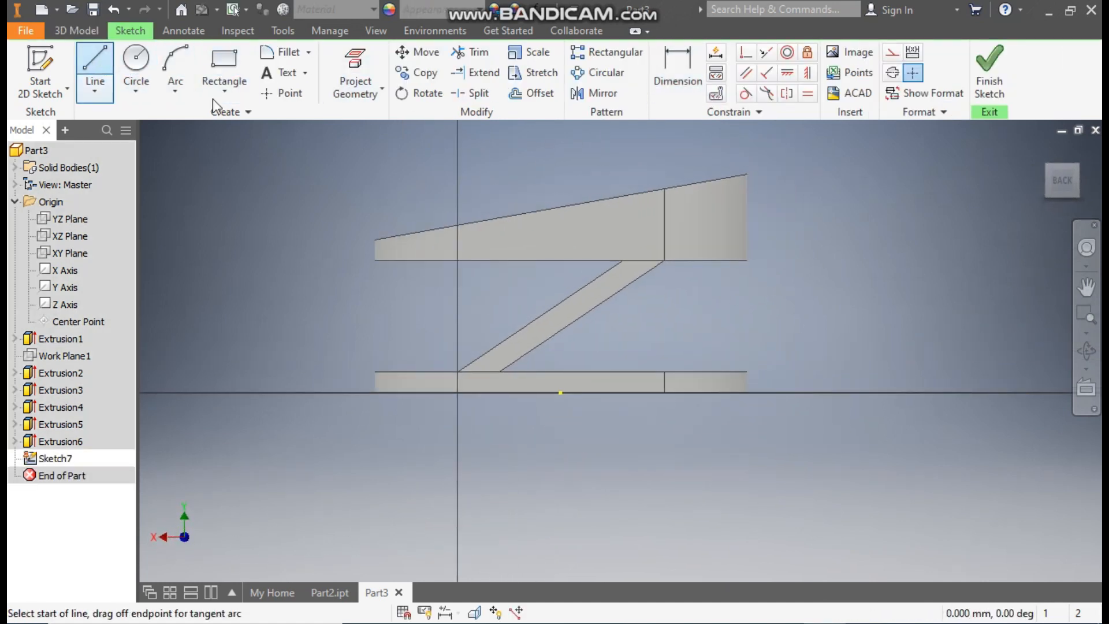
left_click(458, 260)
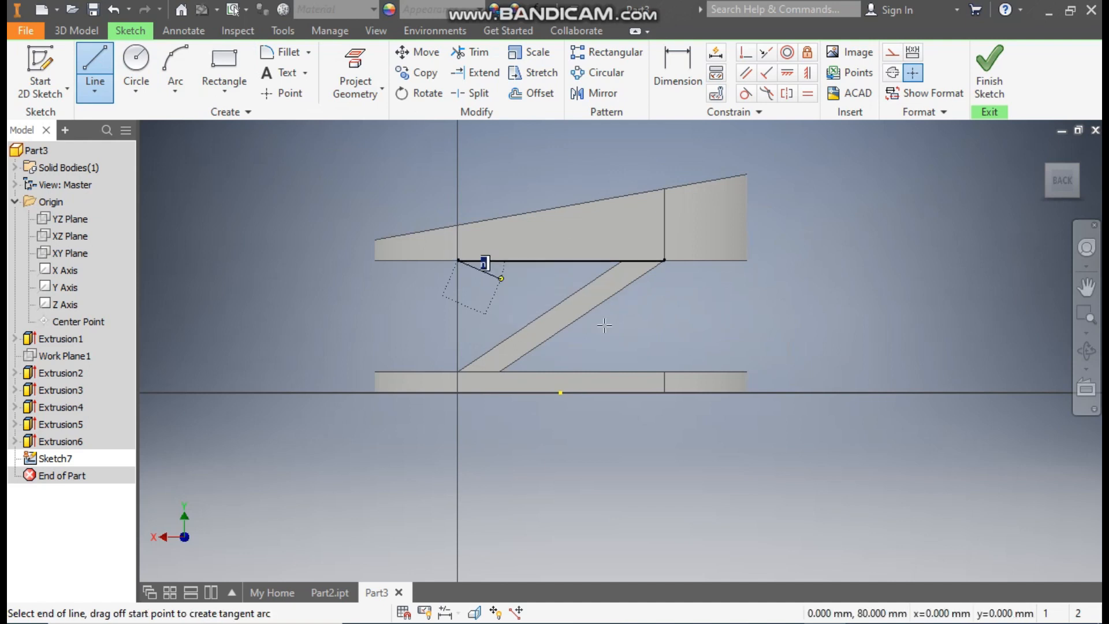
double_click(628, 372)
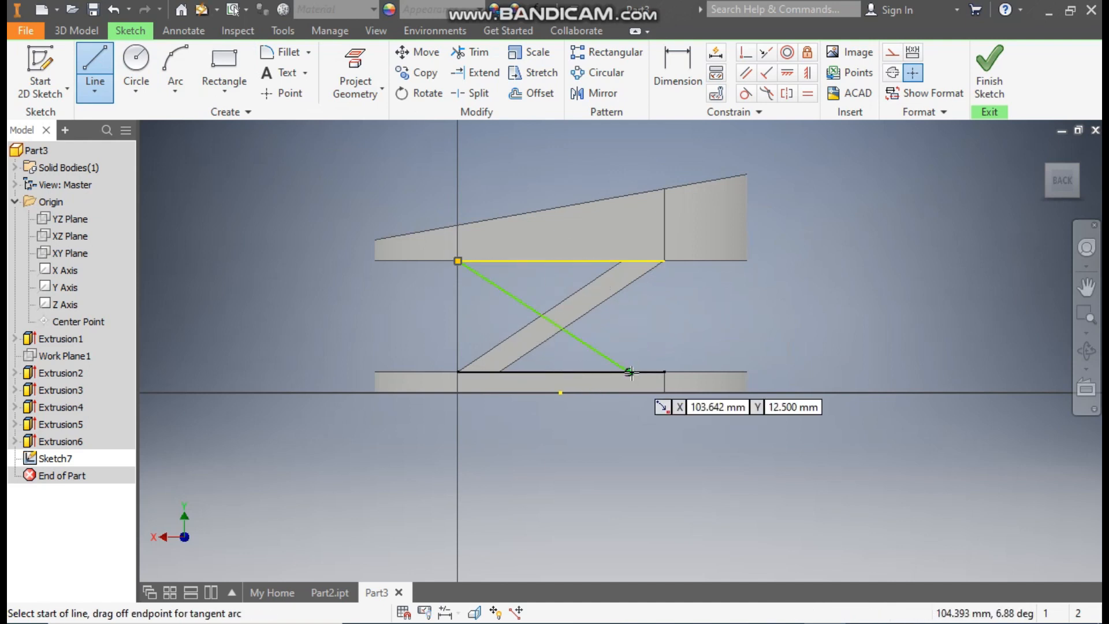
left_click(665, 372)
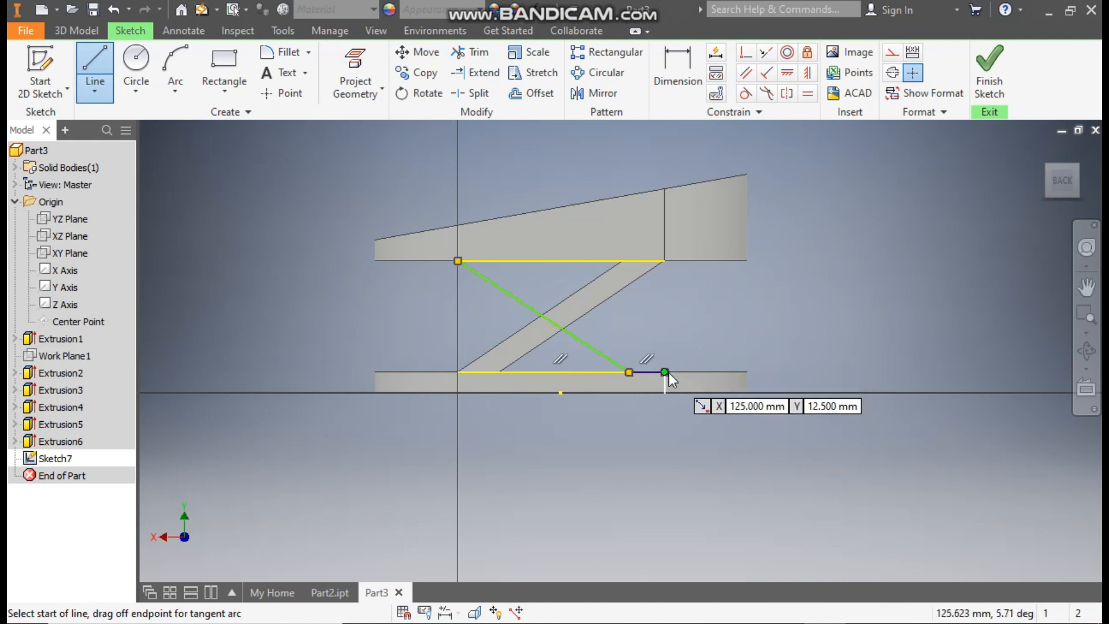
left_click(667, 371)
left_click(507, 261)
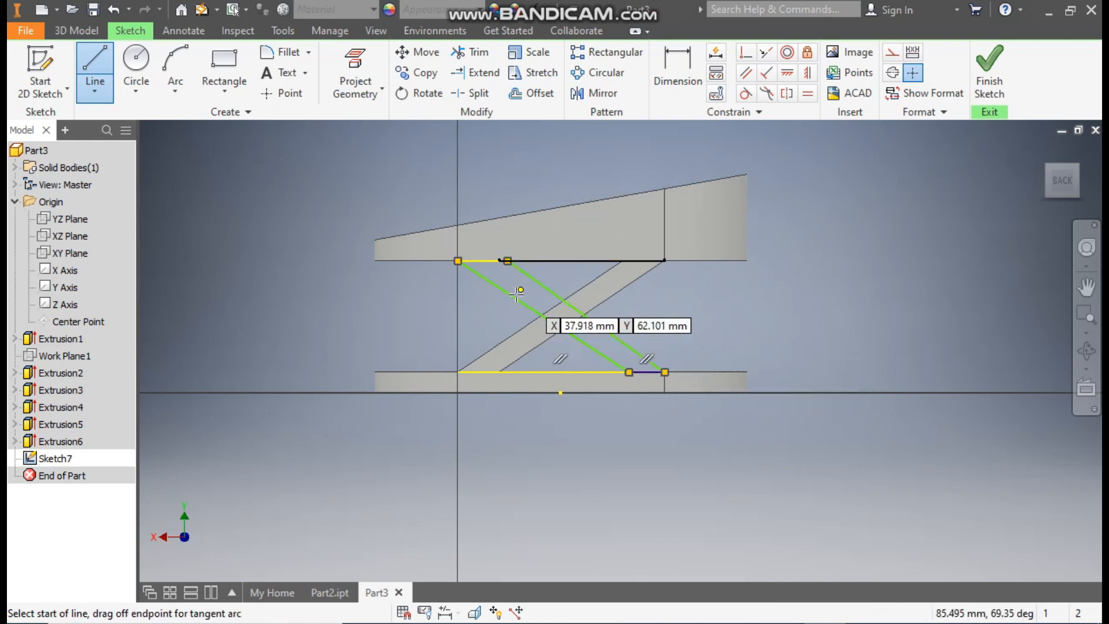
double_click(458, 261)
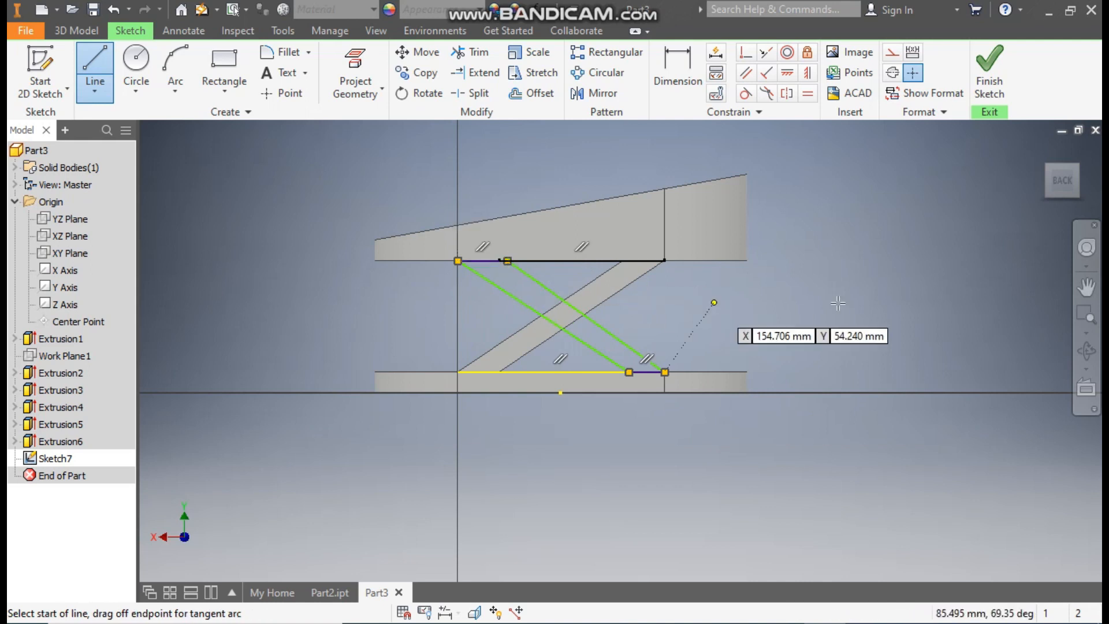
key("Escape")
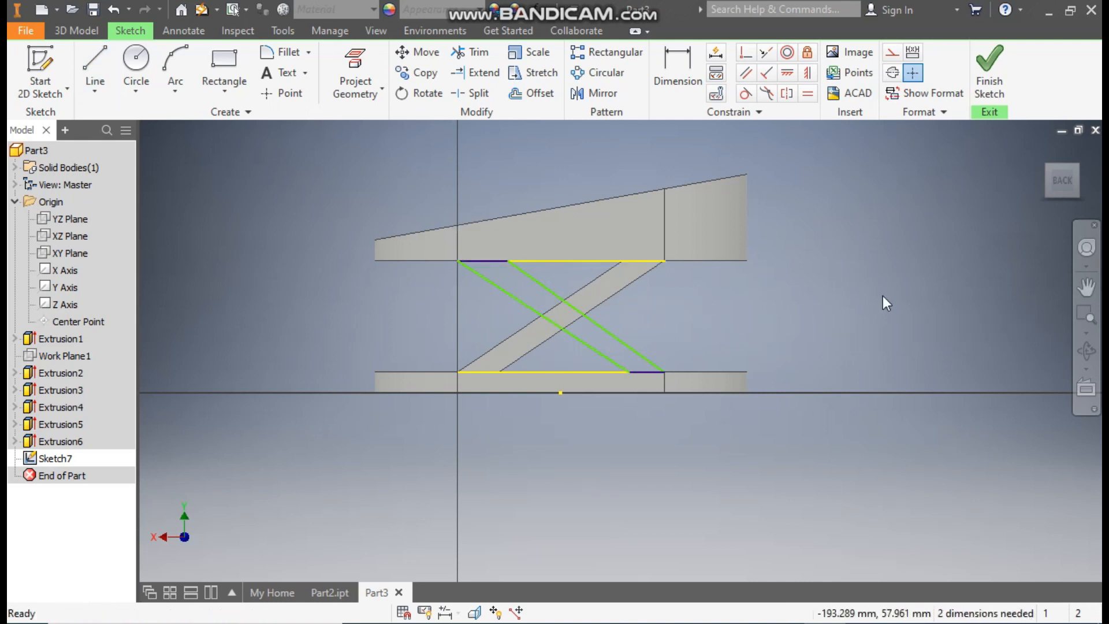
Convert both projected edges in the back sketch, along the base plate's top and the upper block's underside, to construction lines.
left_click(559, 261)
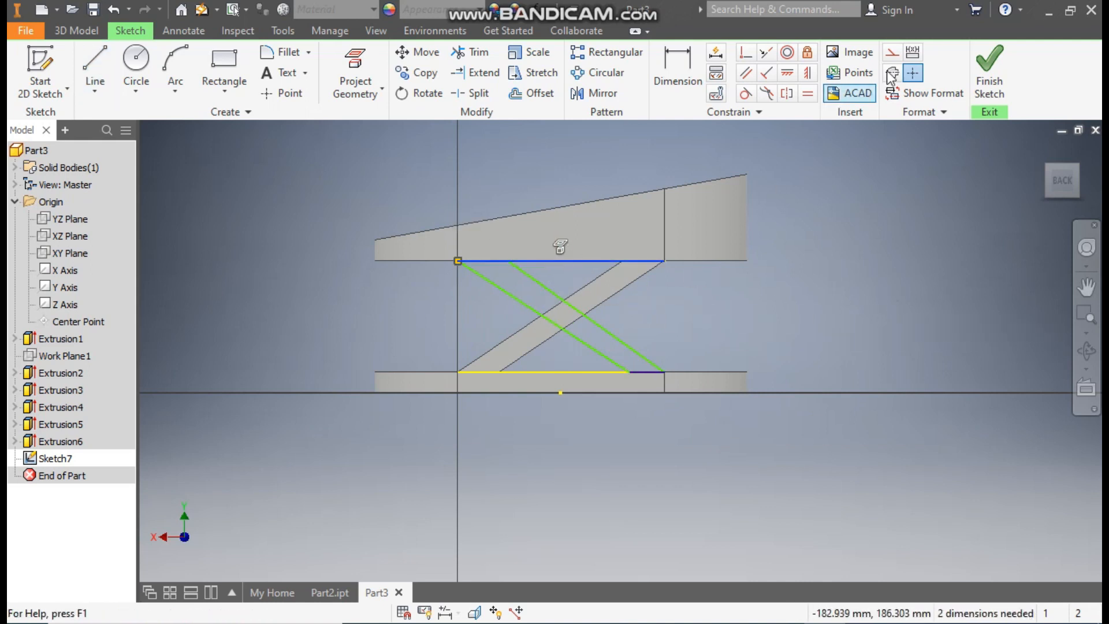
left_click(892, 52)
left_click(539, 373)
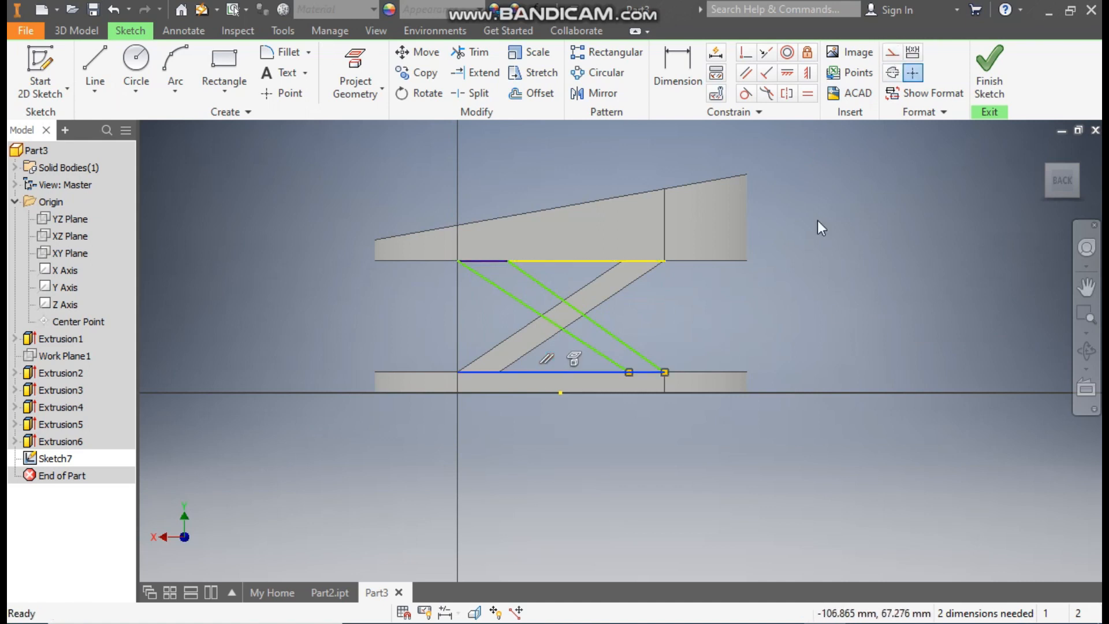
left_click(893, 53)
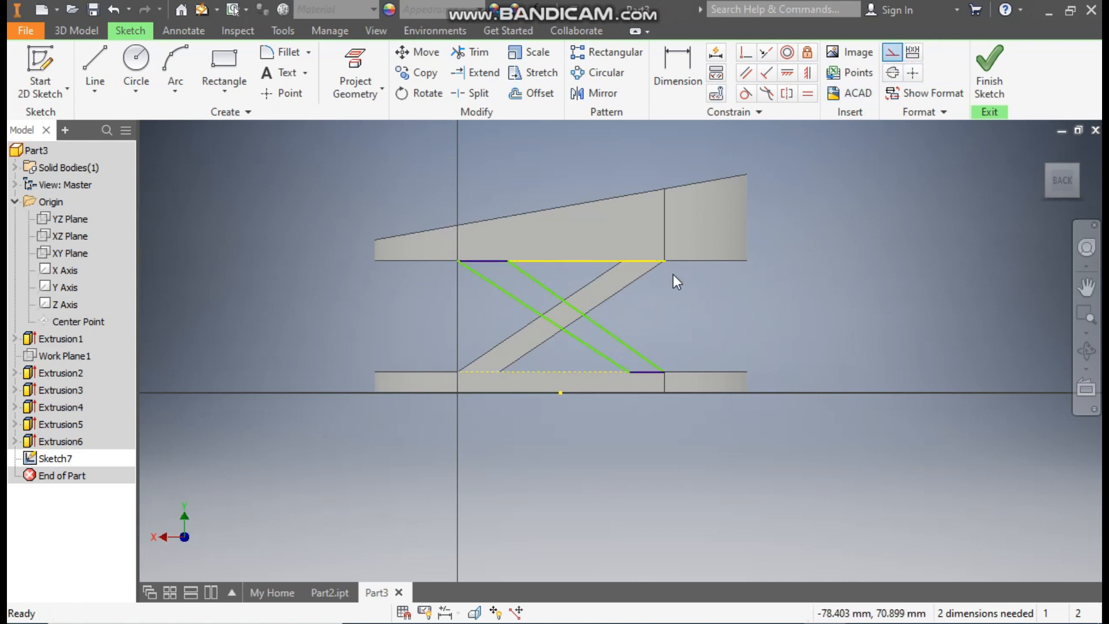
left_click(636, 260)
left_click(891, 52)
Dimension the diagonal strip's horizontal width at the upper block's underside to 25 mm.
left_click(681, 68)
left_click(508, 261)
left_click(460, 264)
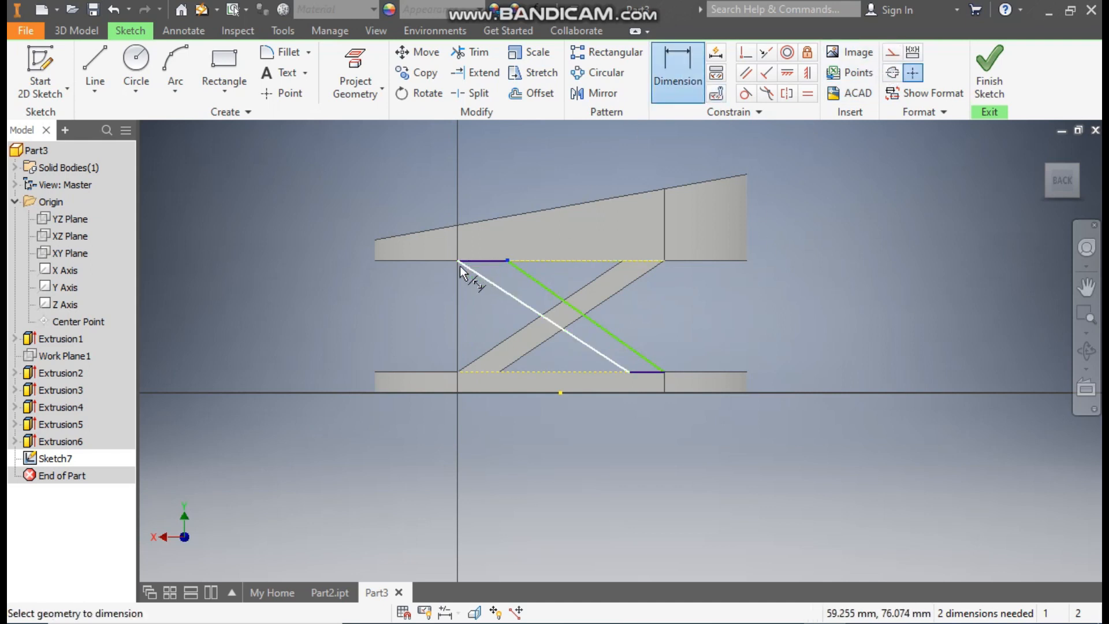
left_click(469, 292)
type("25")
key("Return")
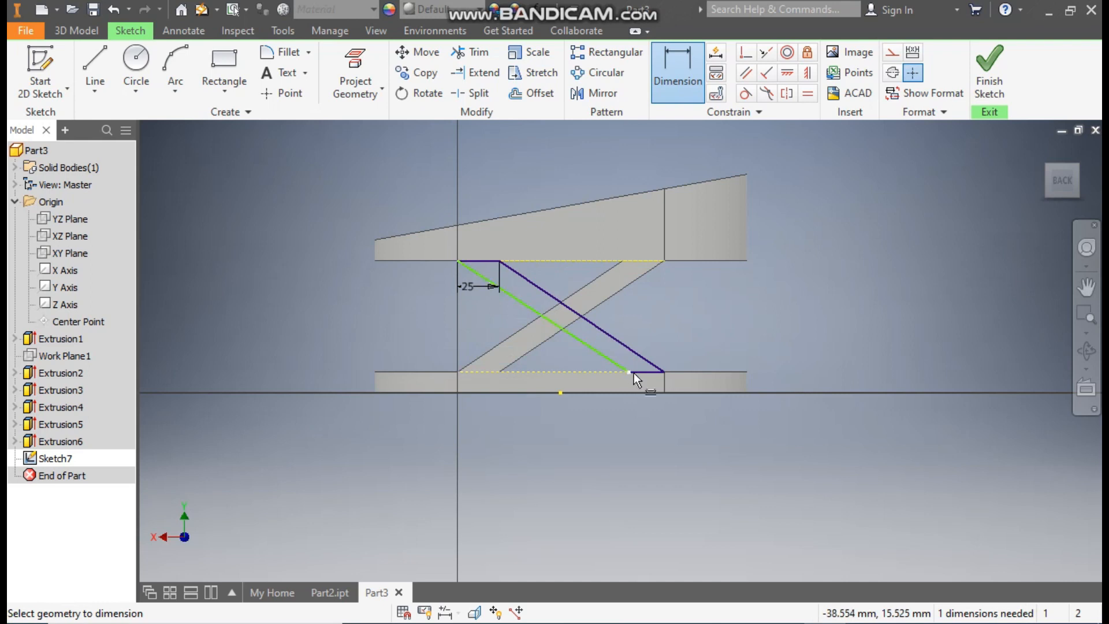
Dimension the strip's horizontal width at the base plate to 25 mm and finish the sketch.
left_click(664, 372)
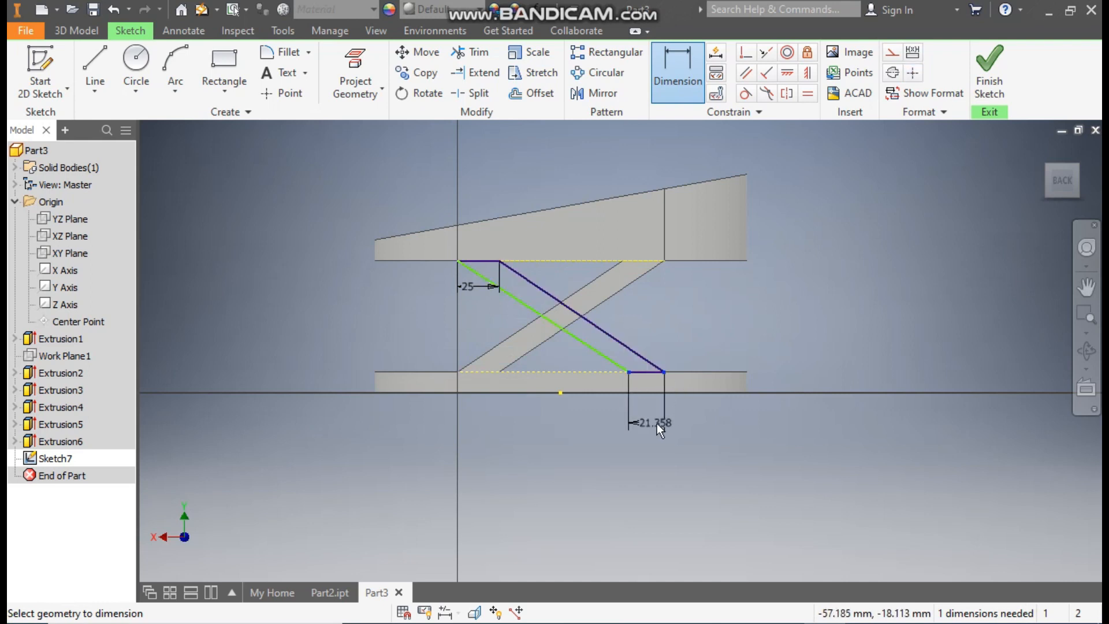
left_click(657, 424)
type("25")
key("Return")
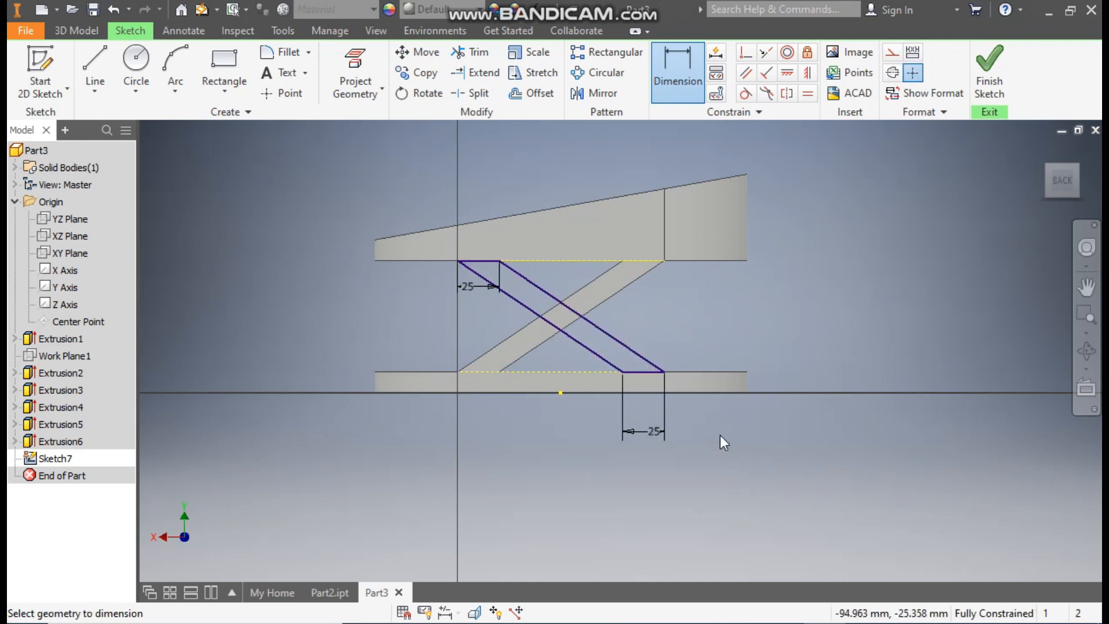
left_click(989, 68)
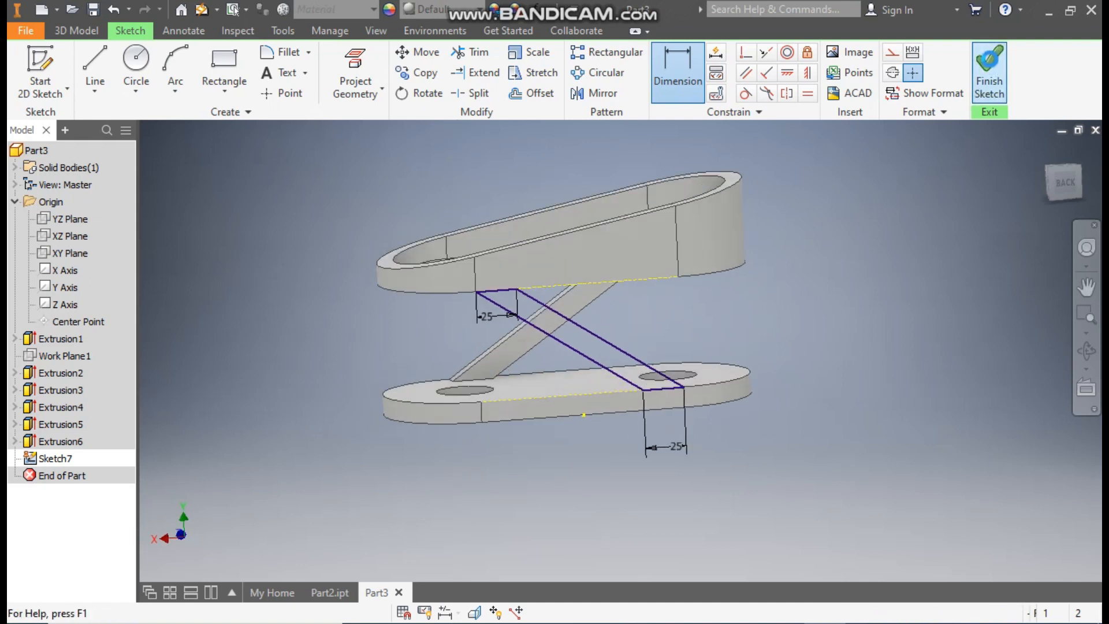
Extrude the second diagonal strip 10 mm inward over the base plate, joined to the existing body.
left_click(99, 64)
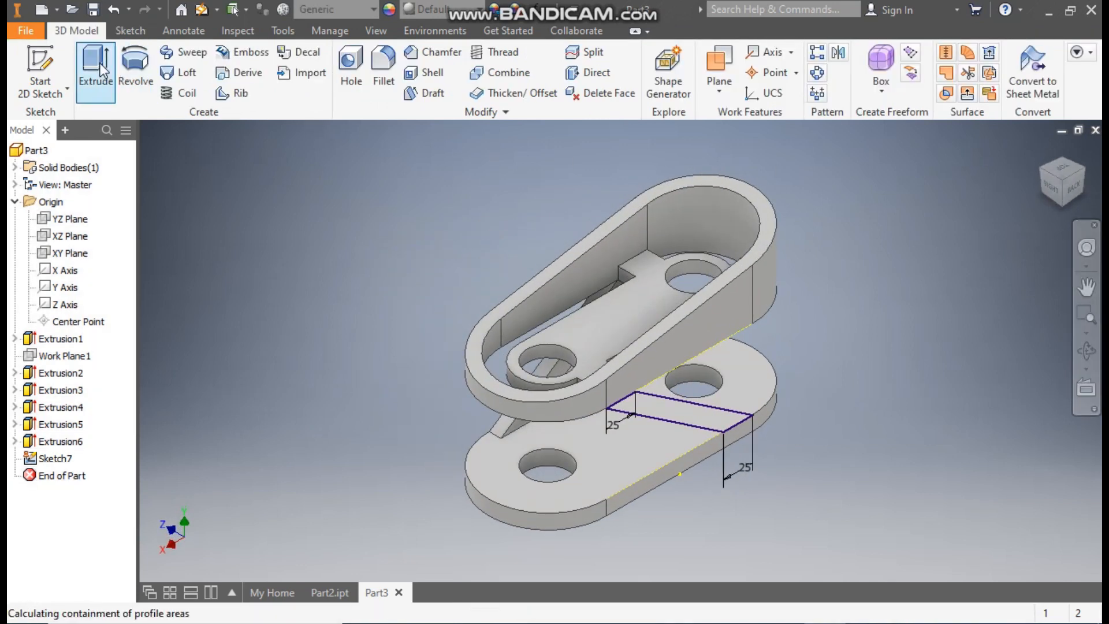
left_click(304, 240)
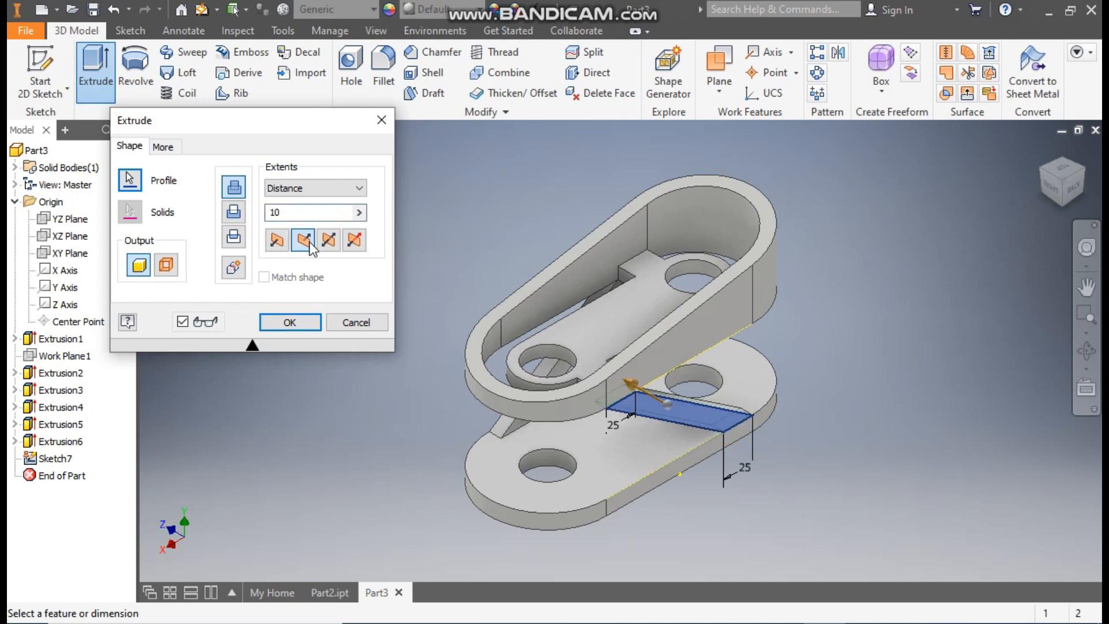
left_click(287, 212)
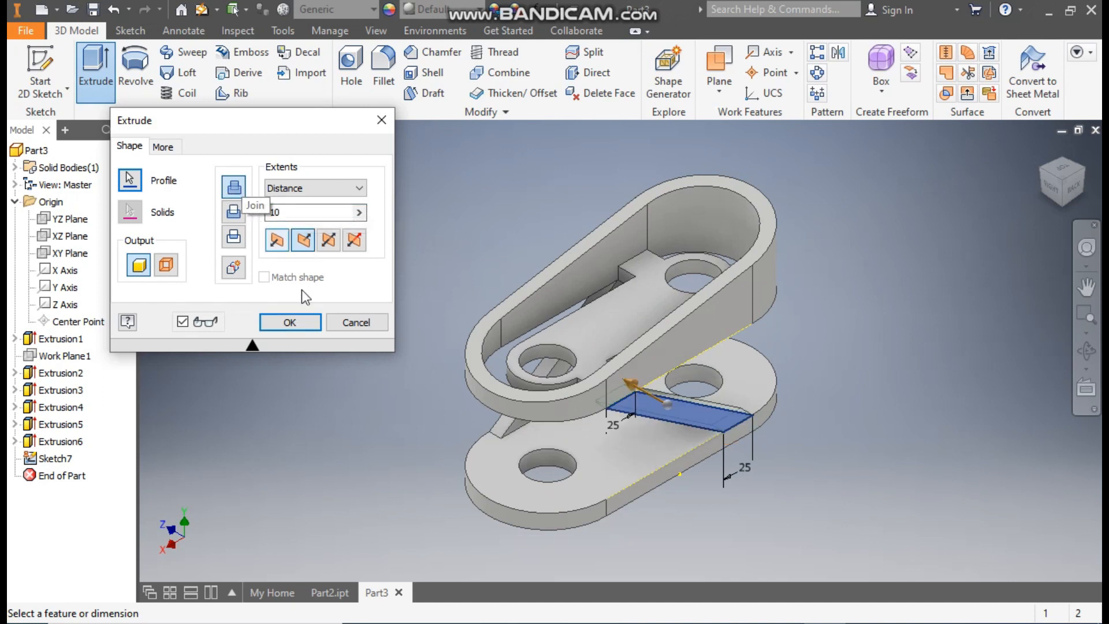
left_click(309, 322)
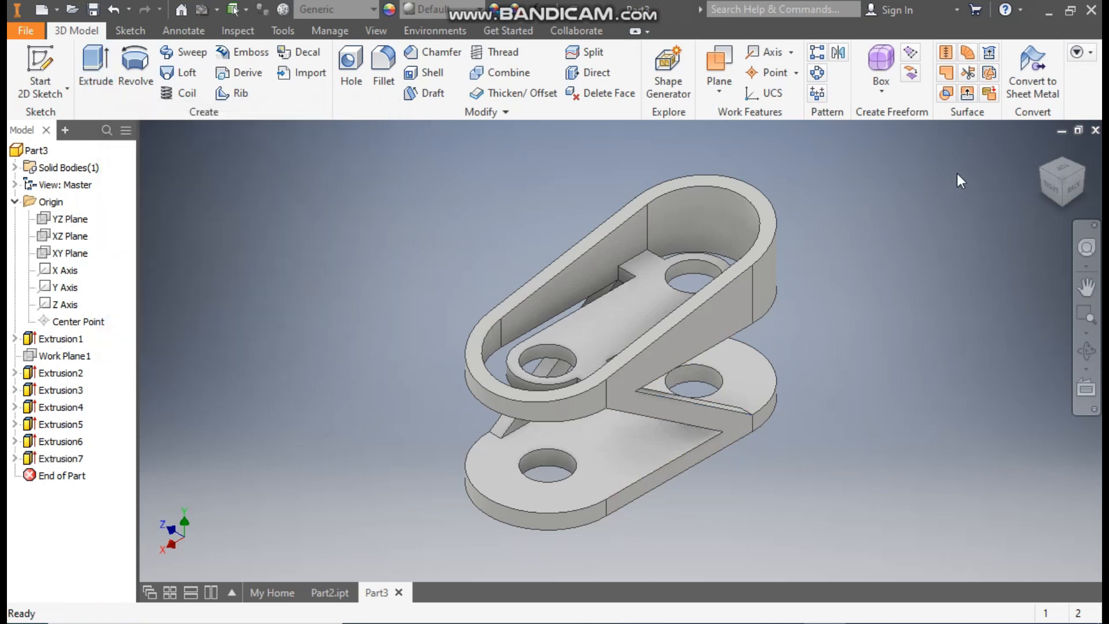
Fillet the outer top and bottom edges of the base plate and the upper block with a 2 mm radius.
scroll(749, 425, "down", 5)
scroll(924, 355, "up", 2)
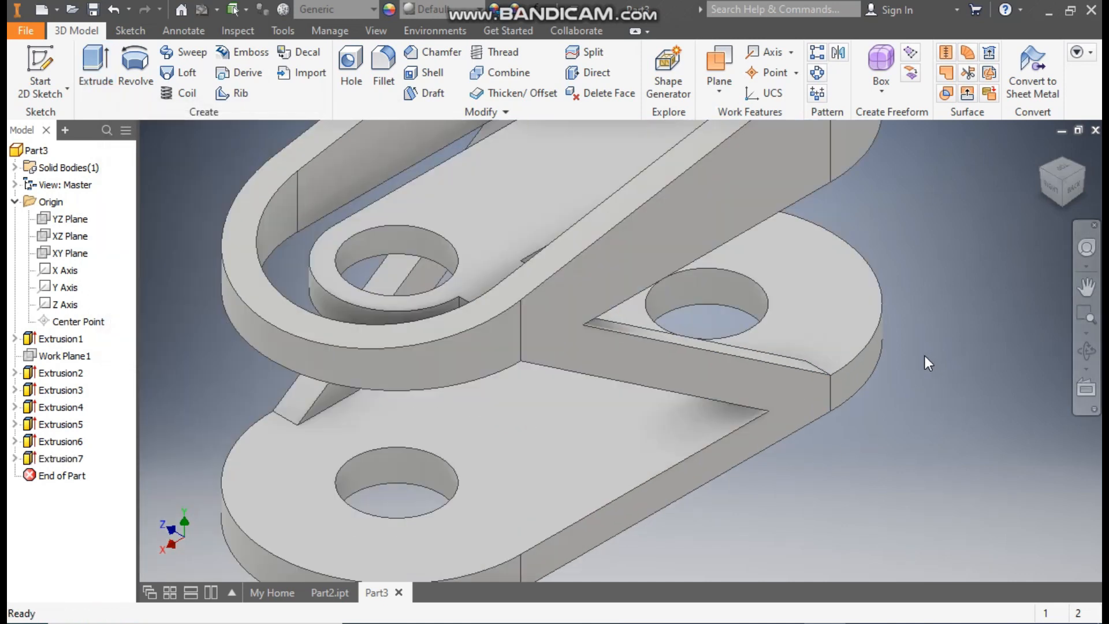
scroll(924, 355, "up", 3)
left_click(1042, 168)
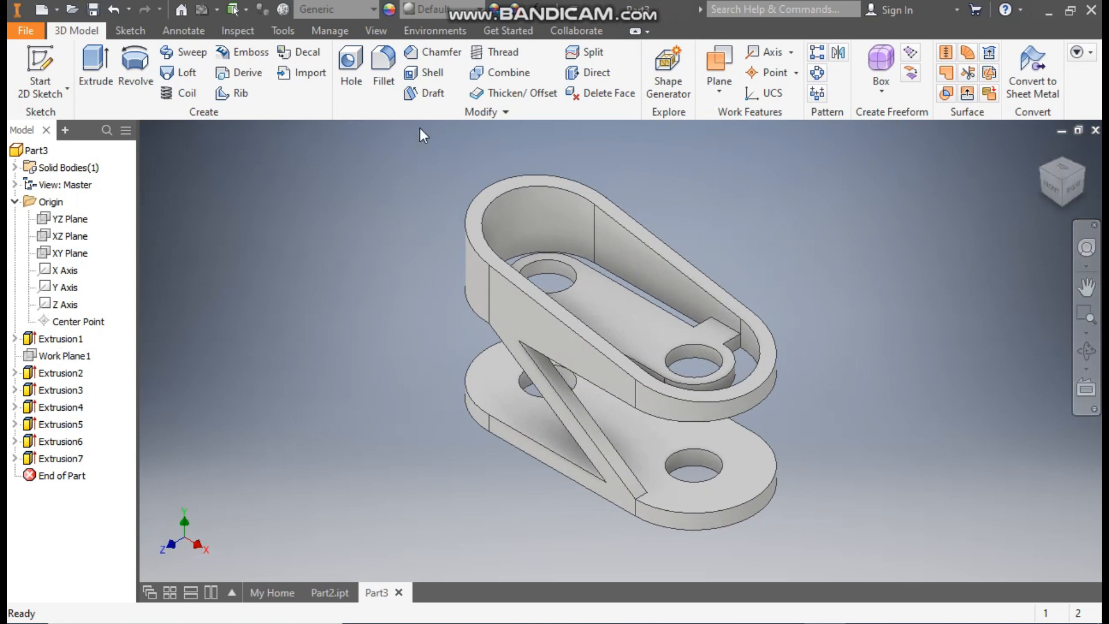
left_click(383, 68)
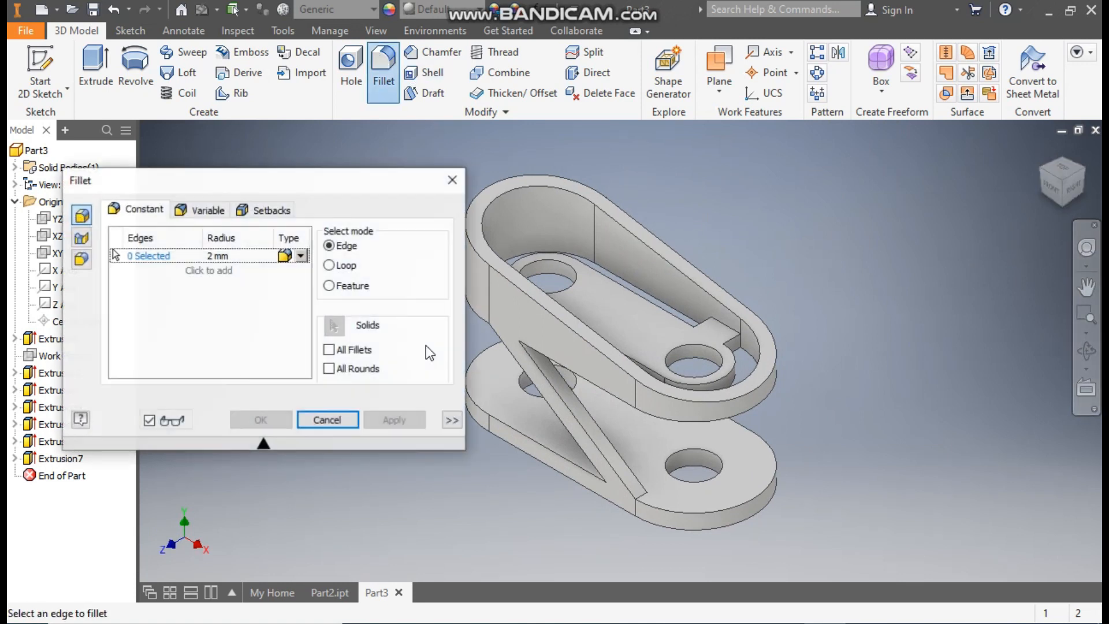
middle_click_drag(618, 441, 725, 439)
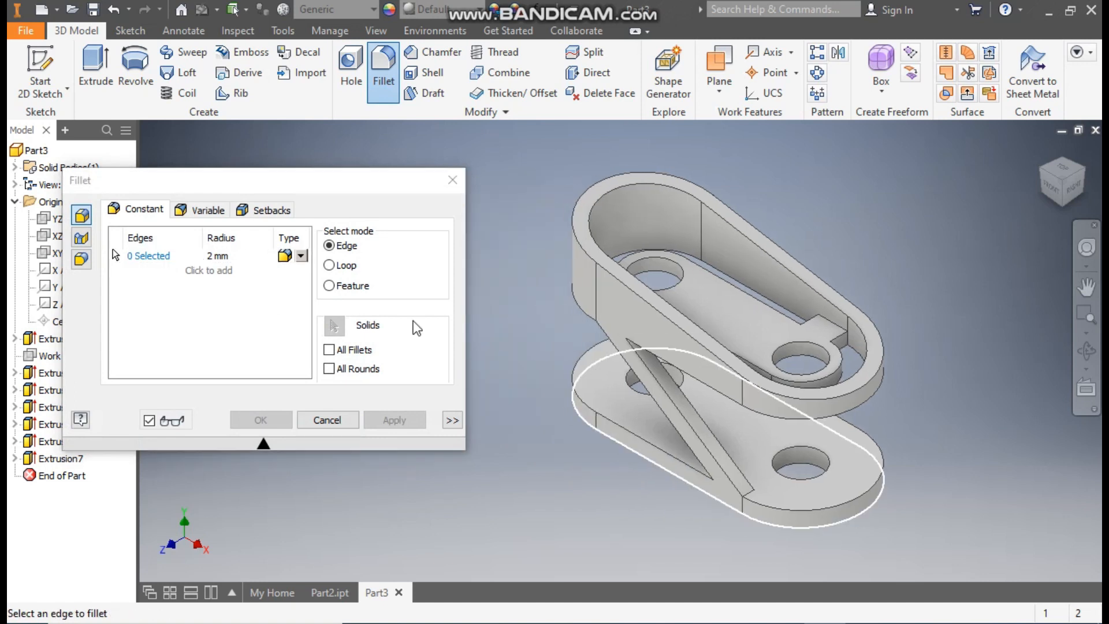
left_click(627, 441)
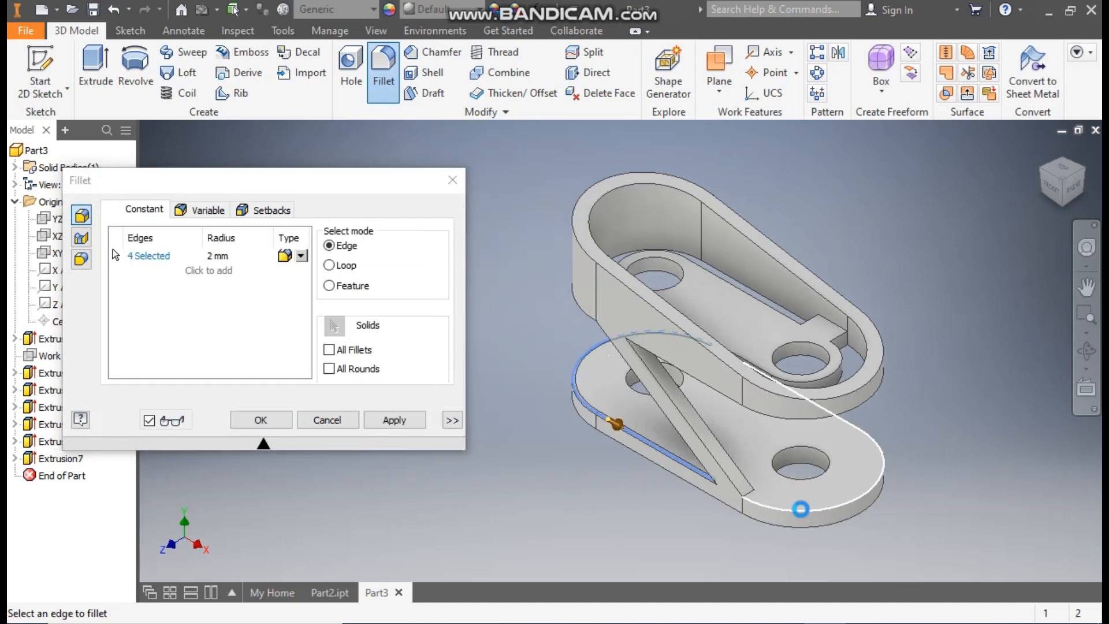
left_click(723, 507)
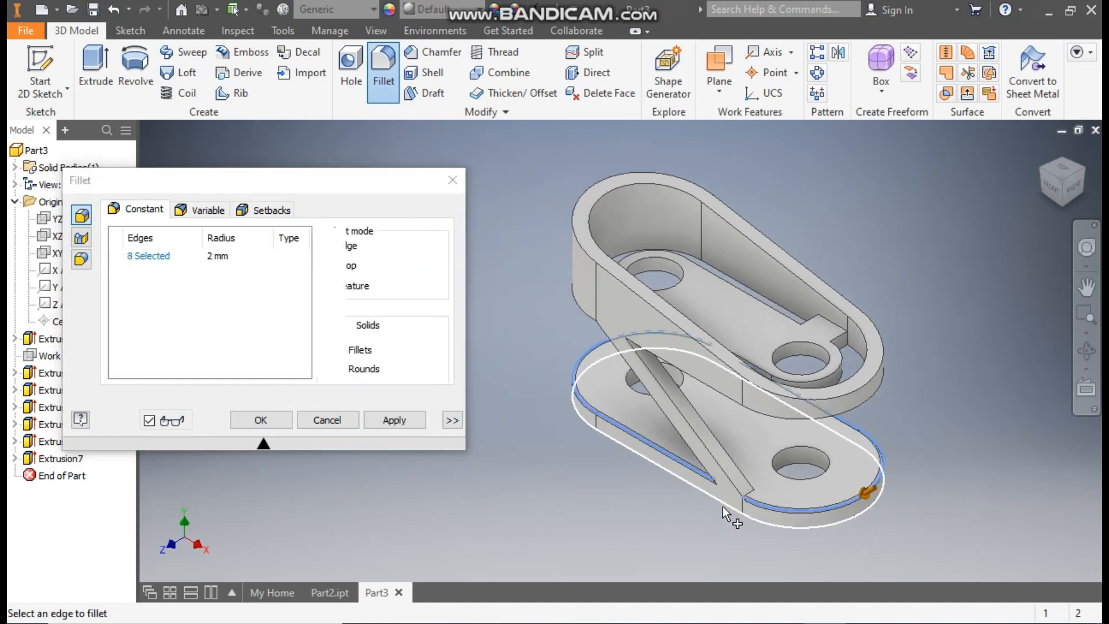
left_click(607, 271)
left_click(589, 259)
left_click(664, 383)
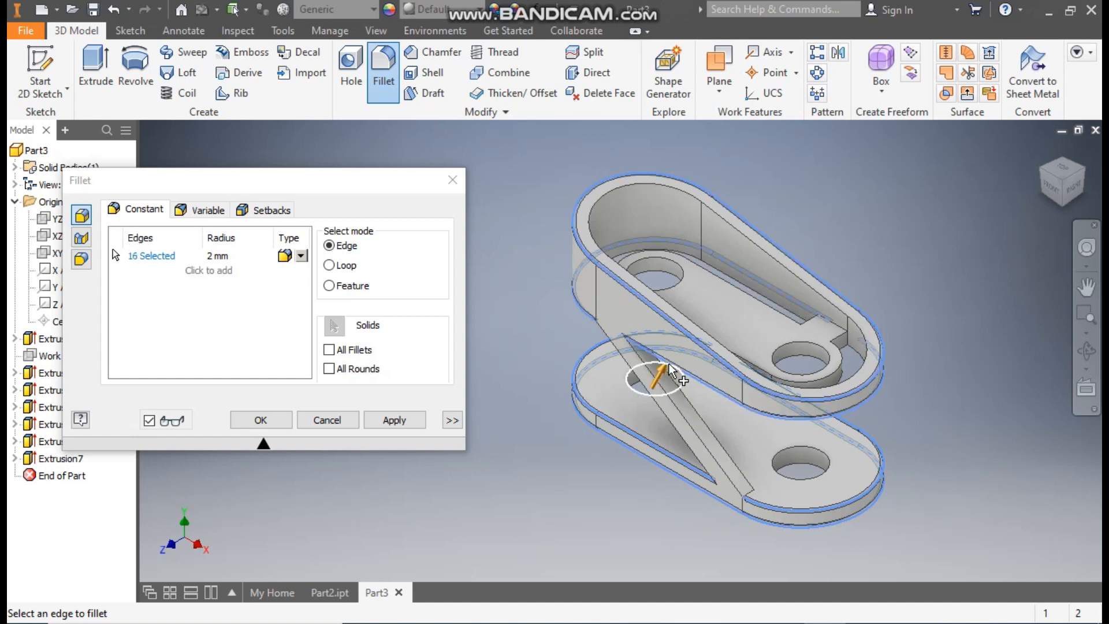
left_click(259, 420)
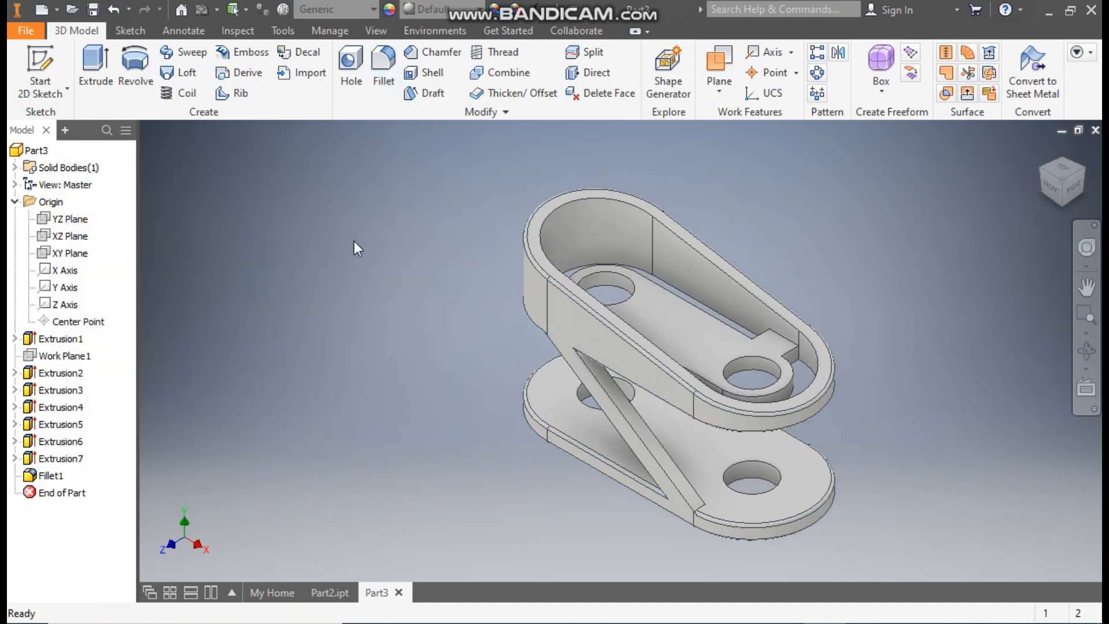
Apply the Light Red appearance from the Inventor Material Library to the whole part.
left_click(424, 11)
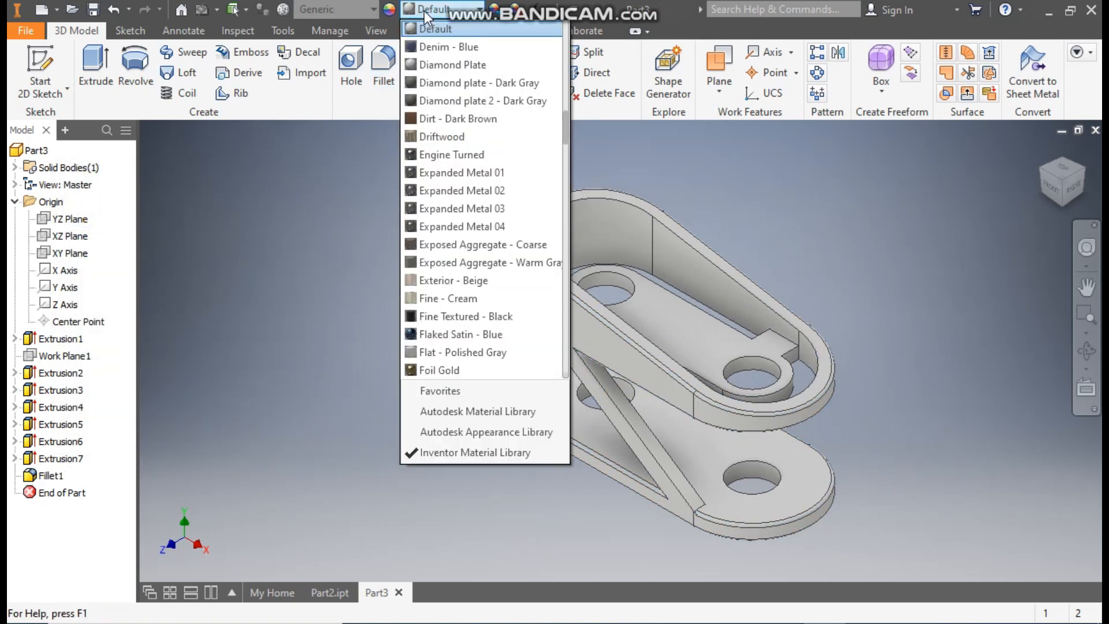
scroll(476, 197, "down", 10)
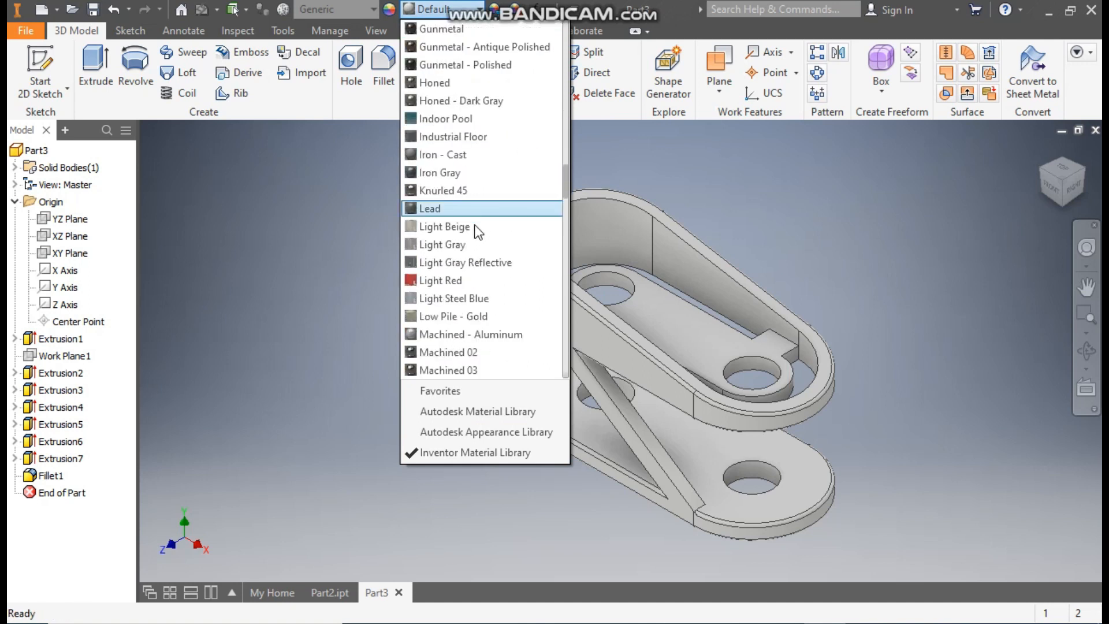
left_click(459, 280)
middle_click_drag(448, 277, 387, 279)
left_click_drag(387, 279, 352, 253)
key("Escape")
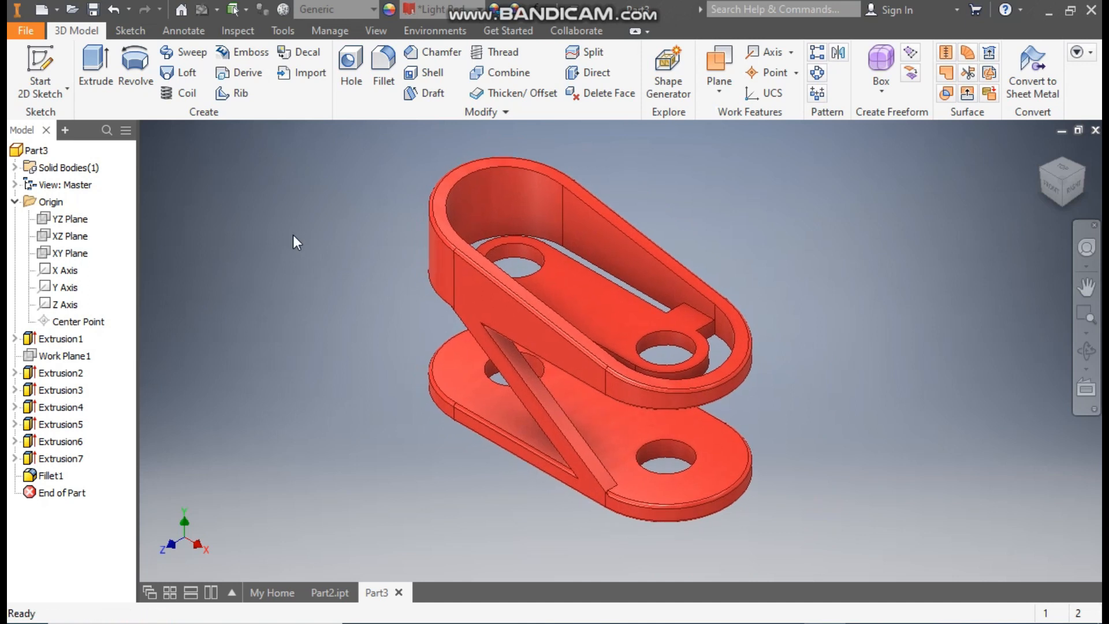